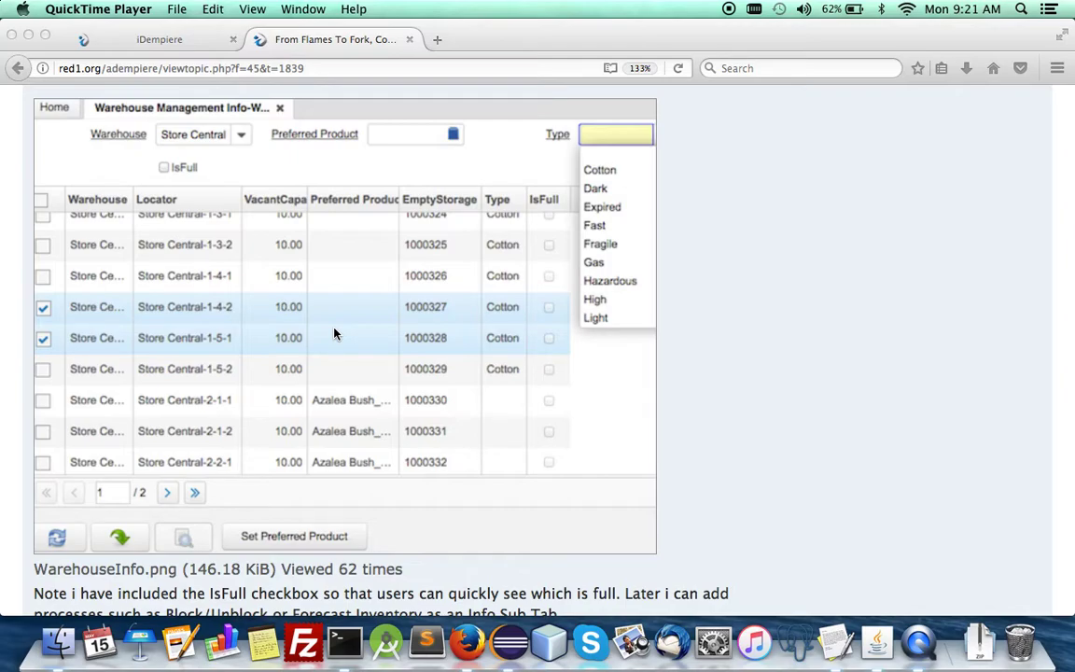
Back in iDempiere, open the menu, collapse RED1 NINJA and expand the WMS folder.
{"action": "scroll", "coordinate": [734, 338], "scroll_direction": "down", "scroll_amount": 1}
{"action": "scroll", "coordinate": [275, 200], "scroll_direction": "down", "scroll_amount": 1}
{"action": "left_click", "coordinate": [194, 49]}
{"action": "left_click", "coordinate": [193, 48]}
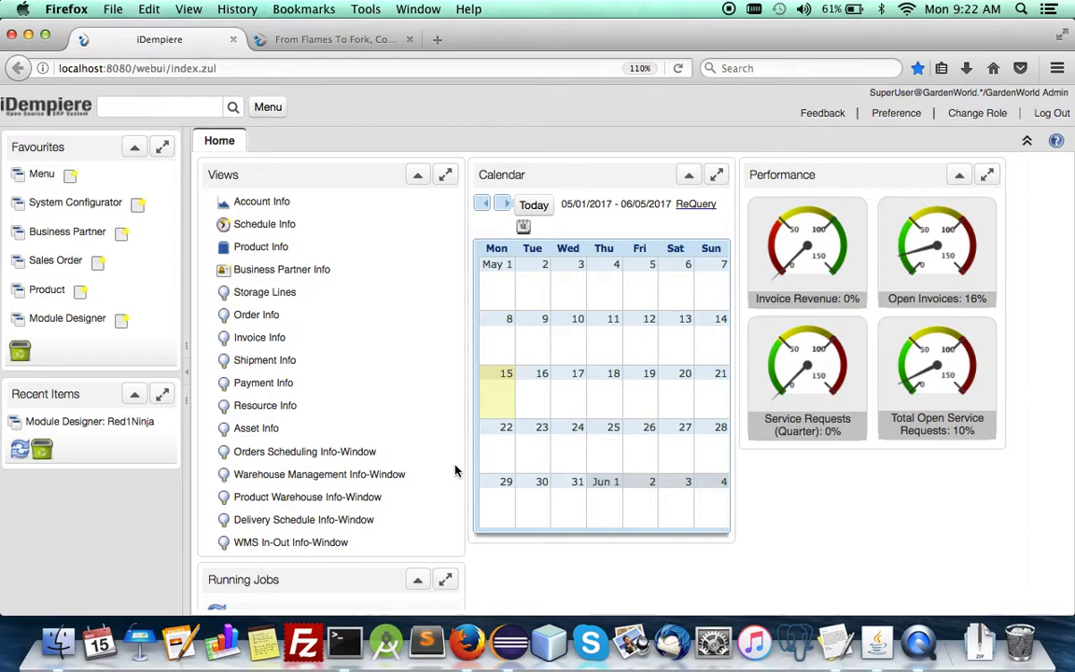
{"action": "left_click", "coordinate": [268, 106]}
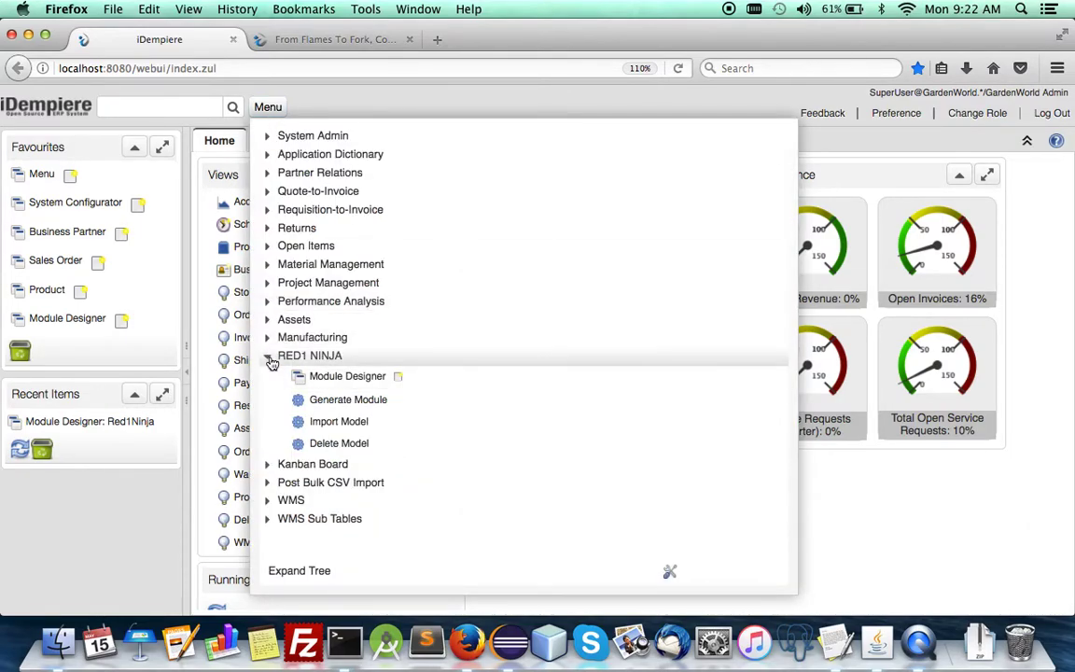
{"action": "left_click", "coordinate": [267, 356]}
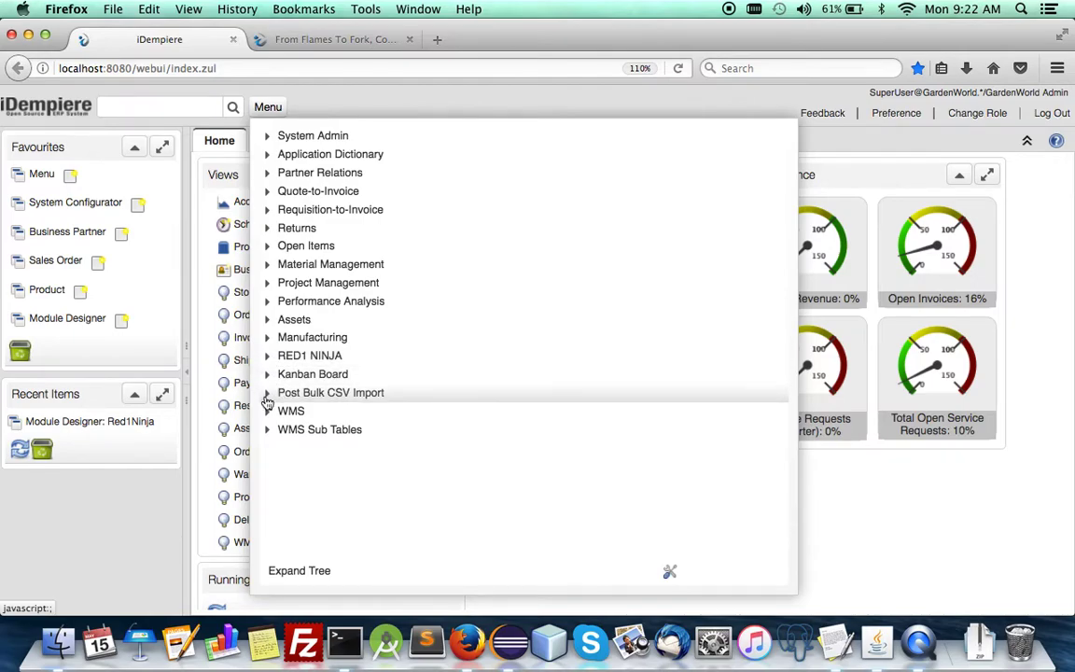
{"action": "left_click", "coordinate": [267, 411]}
{"action": "scroll", "coordinate": [512, 517], "scroll_direction": "down", "scroll_amount": 4}
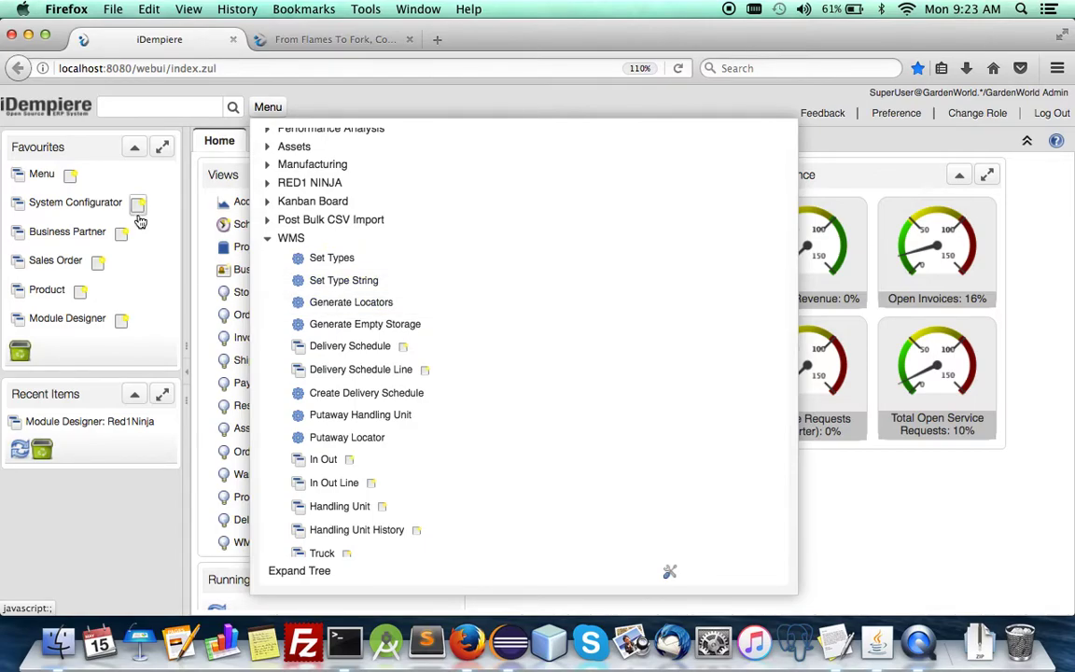
Run Generate Locators with Aisle 4, Bin 4 and Level 2, producing 352 locators.
{"action": "left_click", "coordinate": [379, 306]}
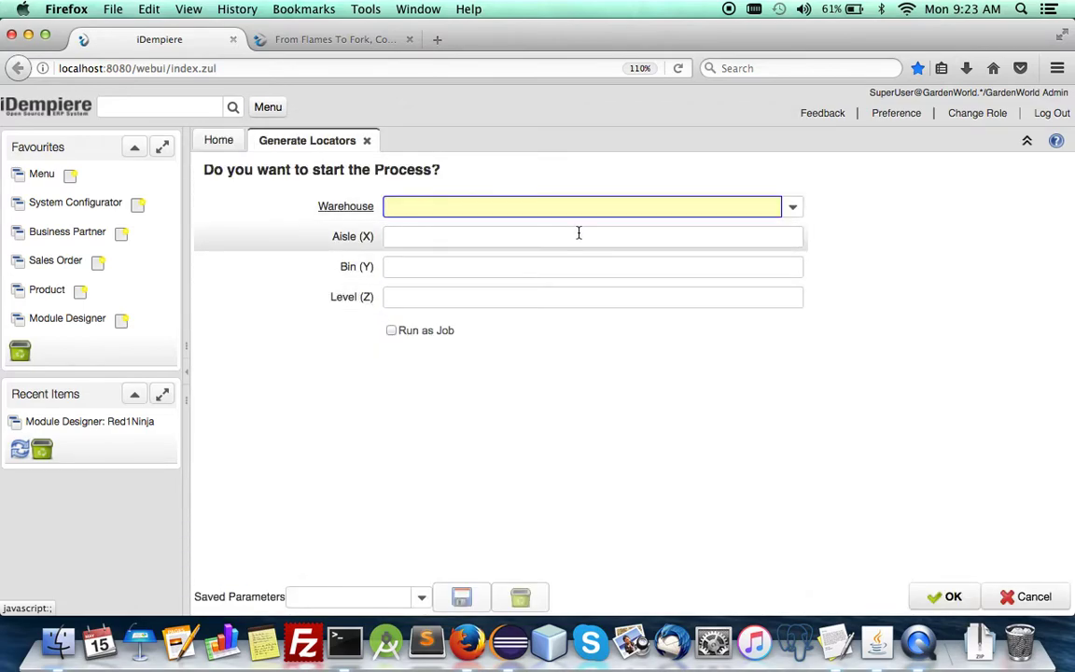
{"action": "left_click", "coordinate": [564, 240]}
{"action": "type", "text": "4"}
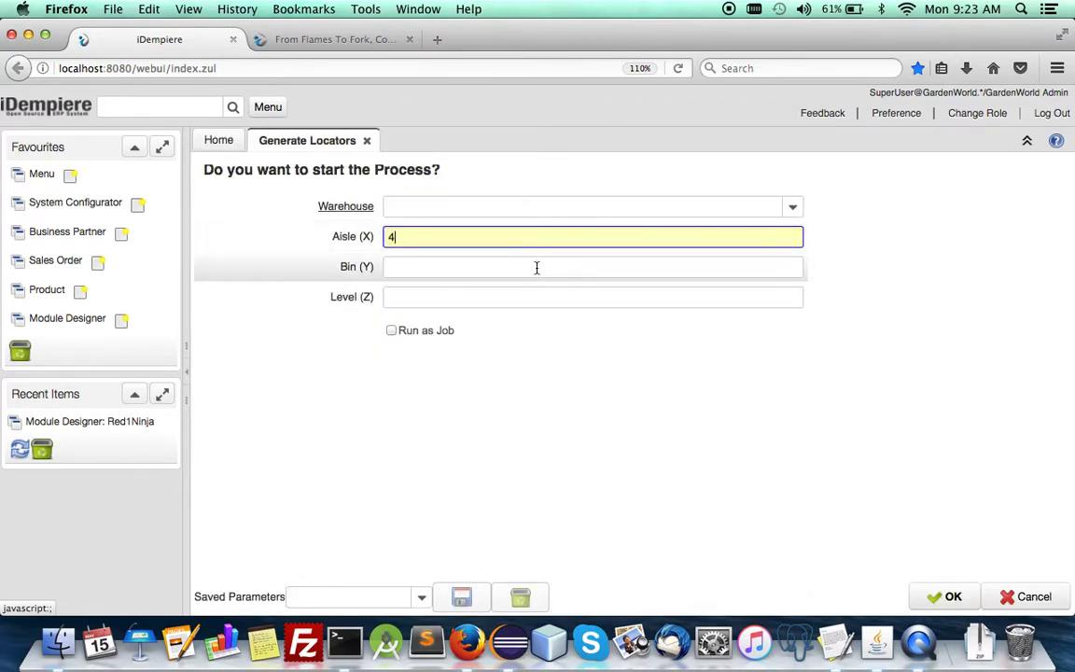
{"action": "left_click", "coordinate": [536, 268]}
{"action": "type", "text": "4"}
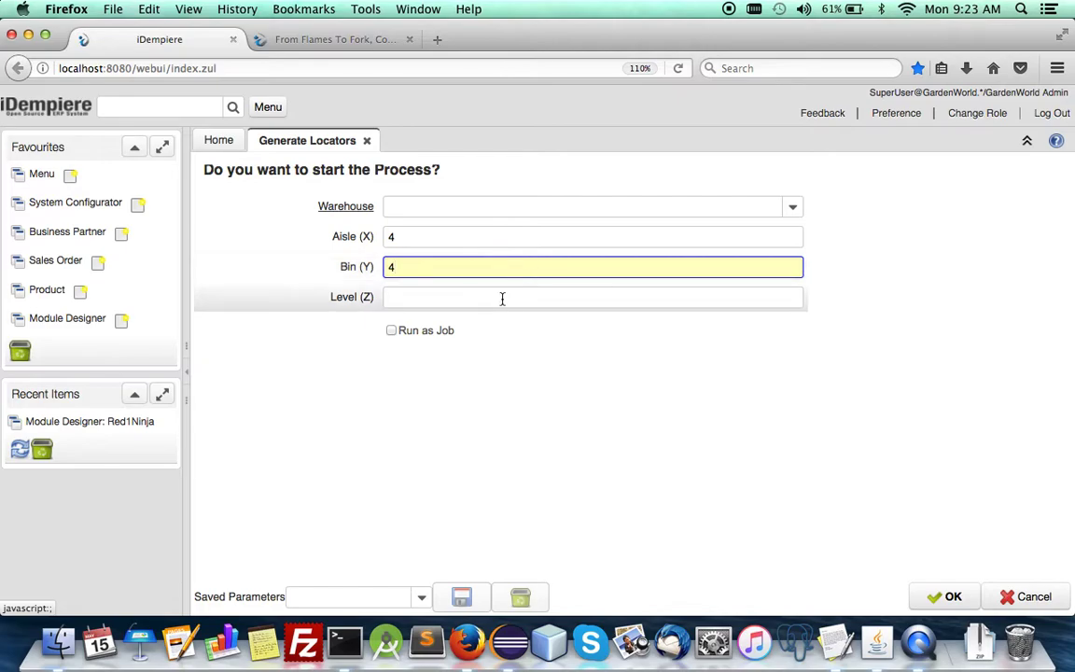
{"action": "left_click", "coordinate": [501, 300]}
{"action": "type", "text": "2"}
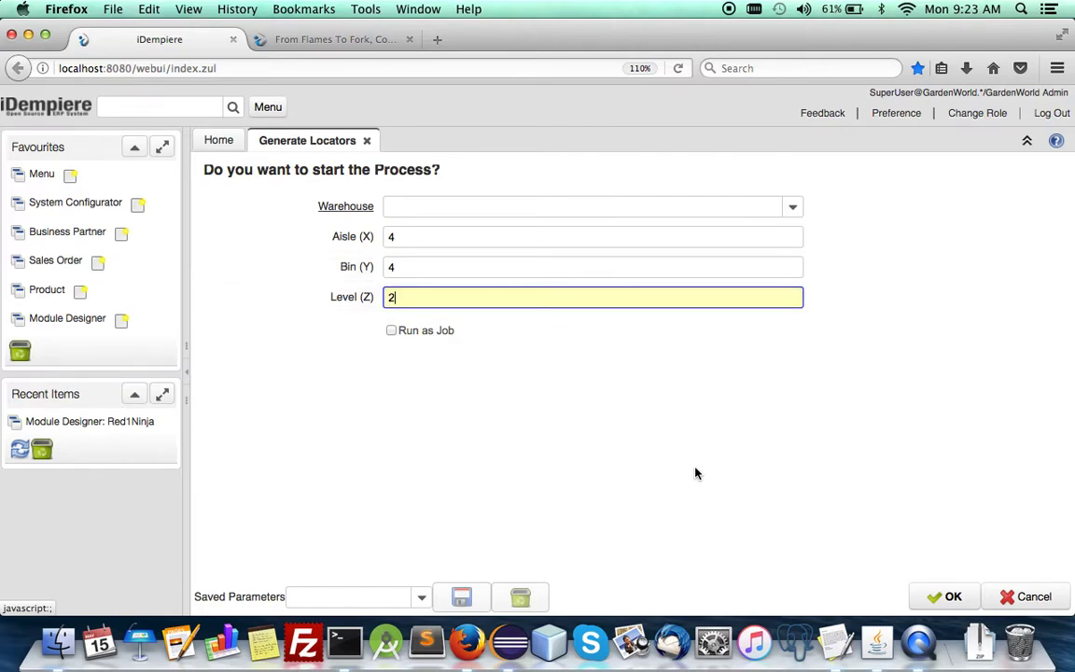
{"action": "left_click", "coordinate": [947, 596]}
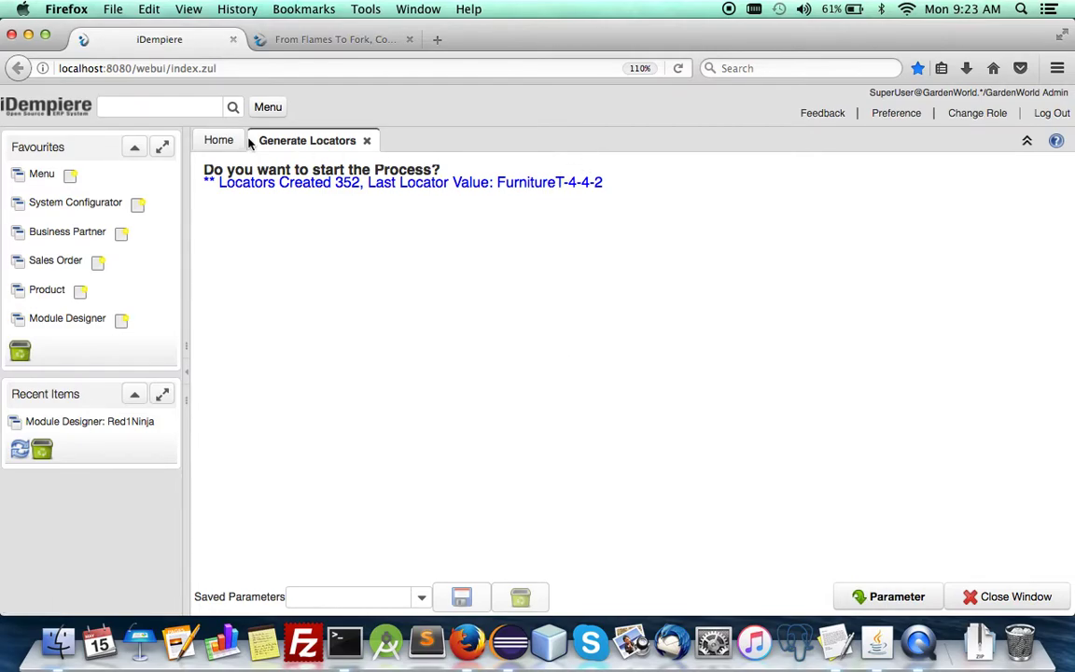
{"action": "left_click", "coordinate": [268, 110]}
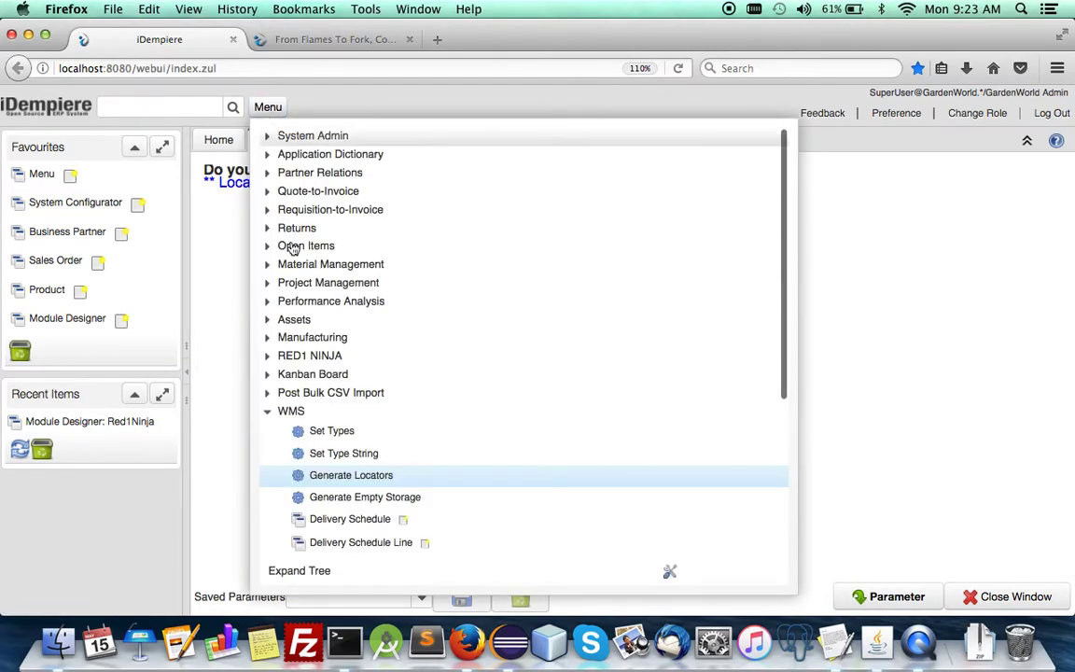
Run Generate Empty Storage with Aisle 4, Bin 4, Level 2 and vacant capacity 10.
{"action": "left_click", "coordinate": [350, 502]}
{"action": "left_click", "coordinate": [451, 239]}
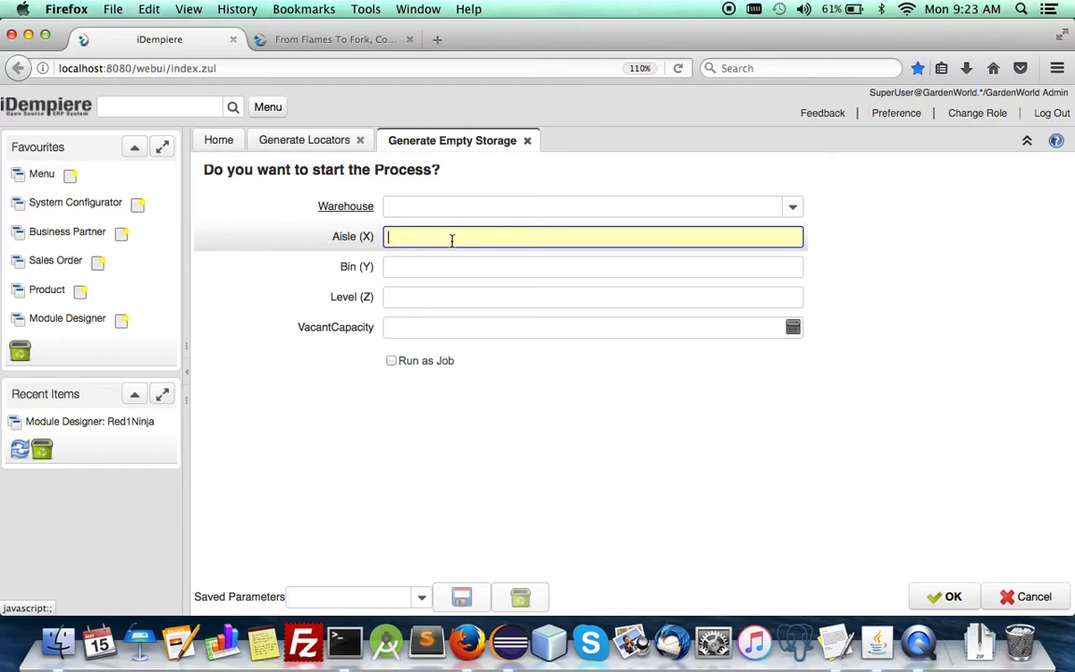
{"action": "type", "text": "4"}
{"action": "left_click", "coordinate": [439, 266]}
{"action": "type", "text": "4"}
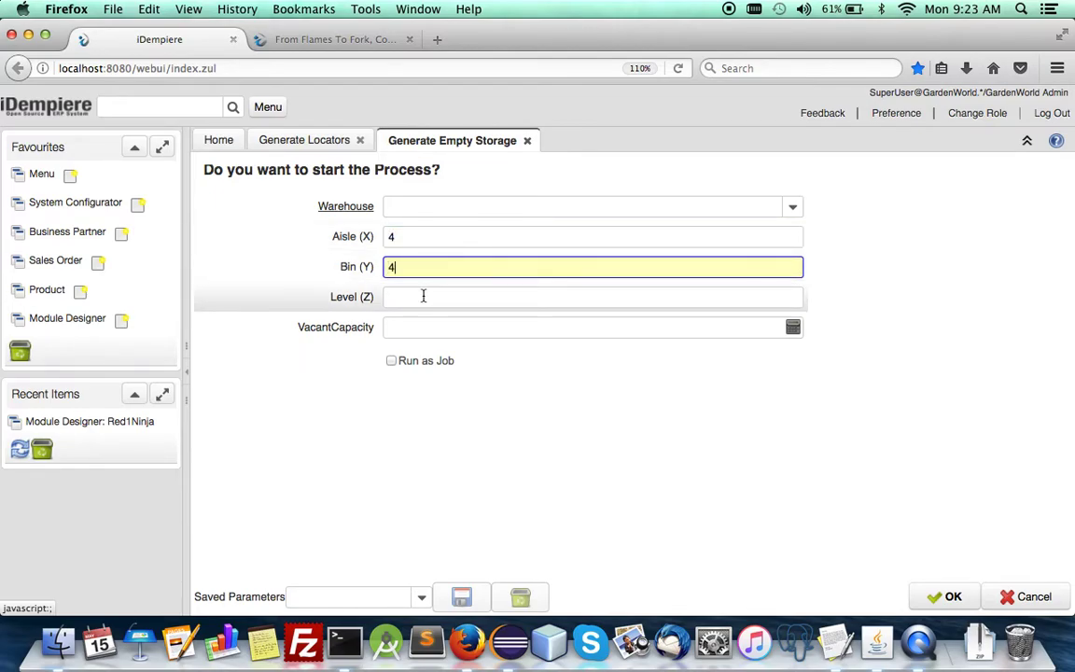
{"action": "left_click", "coordinate": [423, 296]}
{"action": "type", "text": "2"}
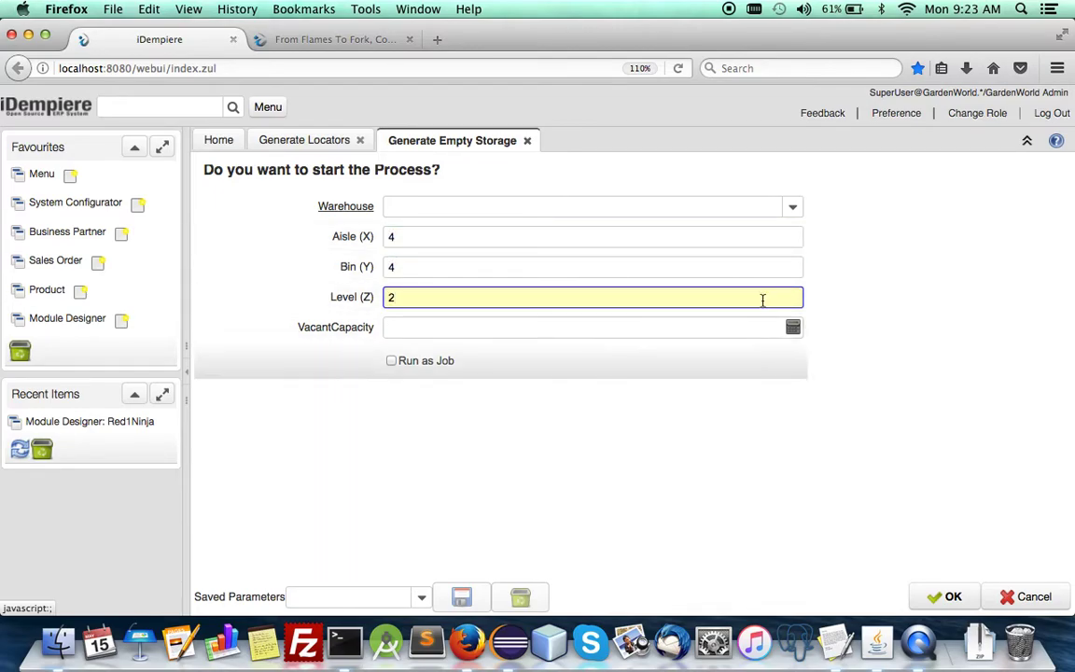
{"action": "left_click", "coordinate": [746, 332]}
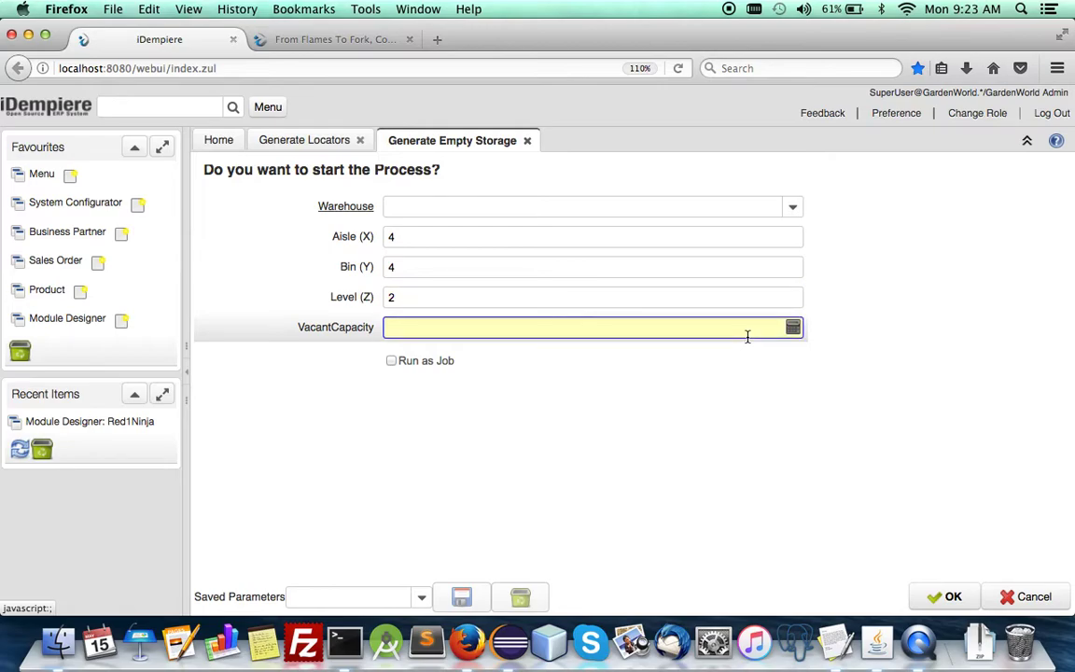
{"action": "type", "text": "10"}
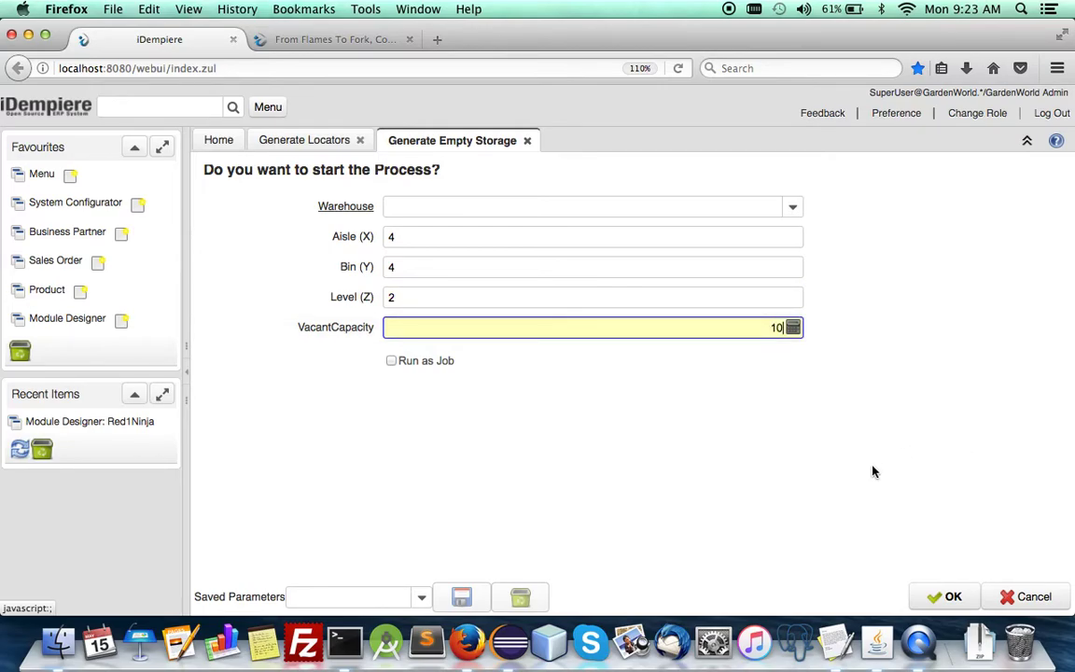
{"action": "left_click", "coordinate": [931, 602]}
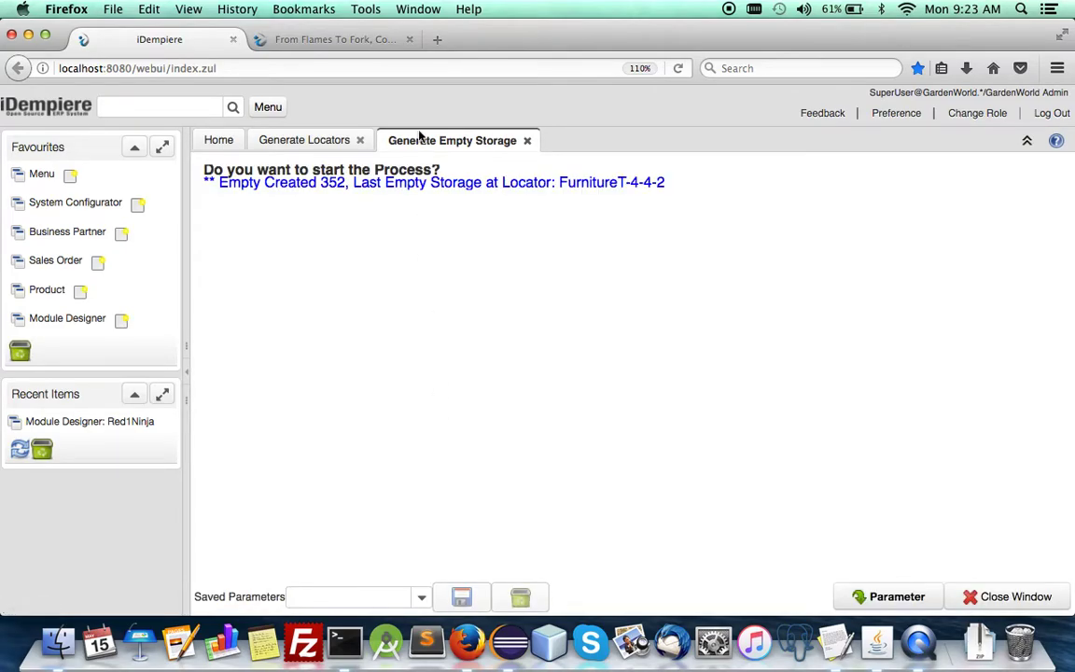
In Set Types, choose type Fragile, category Bushes and warehouse Store Central.
{"action": "left_click", "coordinate": [269, 108]}
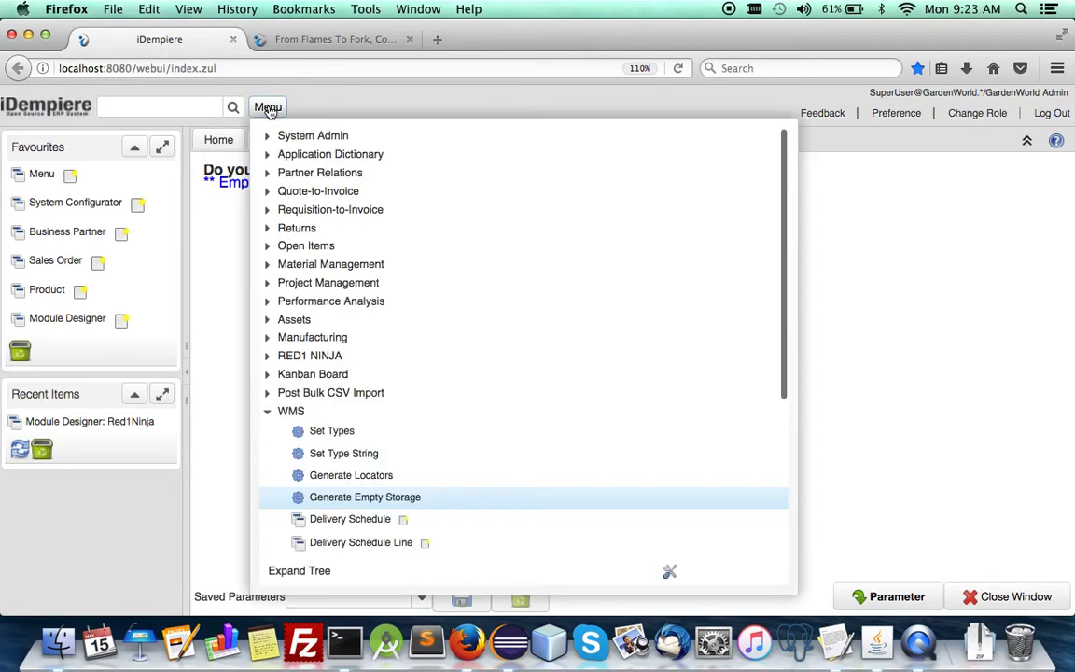
{"action": "left_click", "coordinate": [336, 430]}
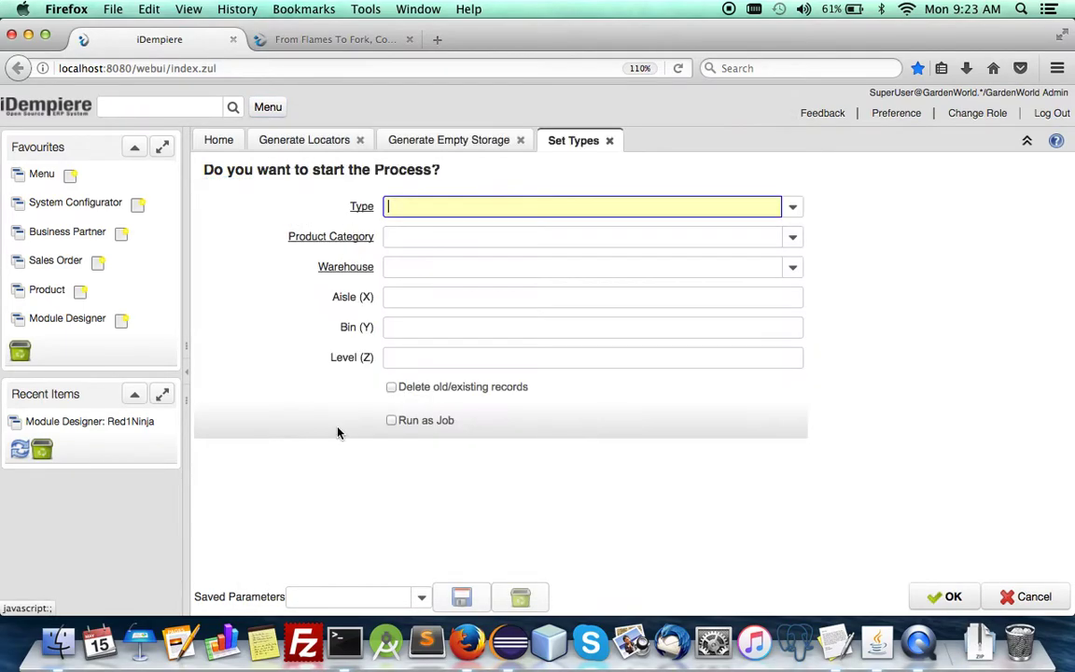
{"action": "left_click", "coordinate": [793, 207]}
{"action": "left_click", "coordinate": [631, 245]}
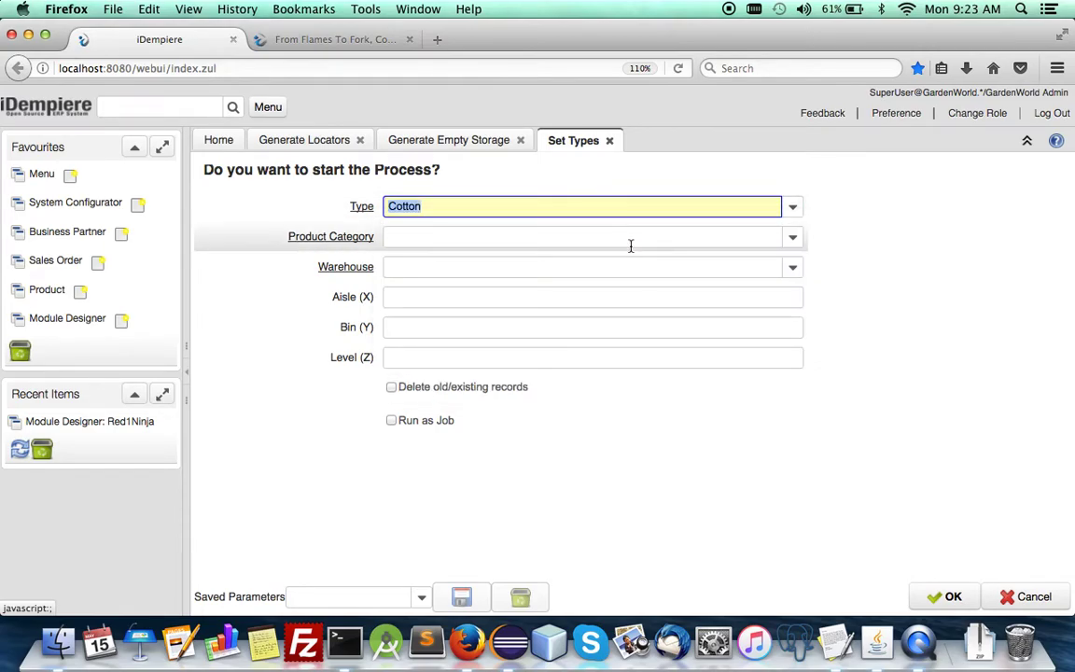
{"action": "left_click", "coordinate": [792, 212]}
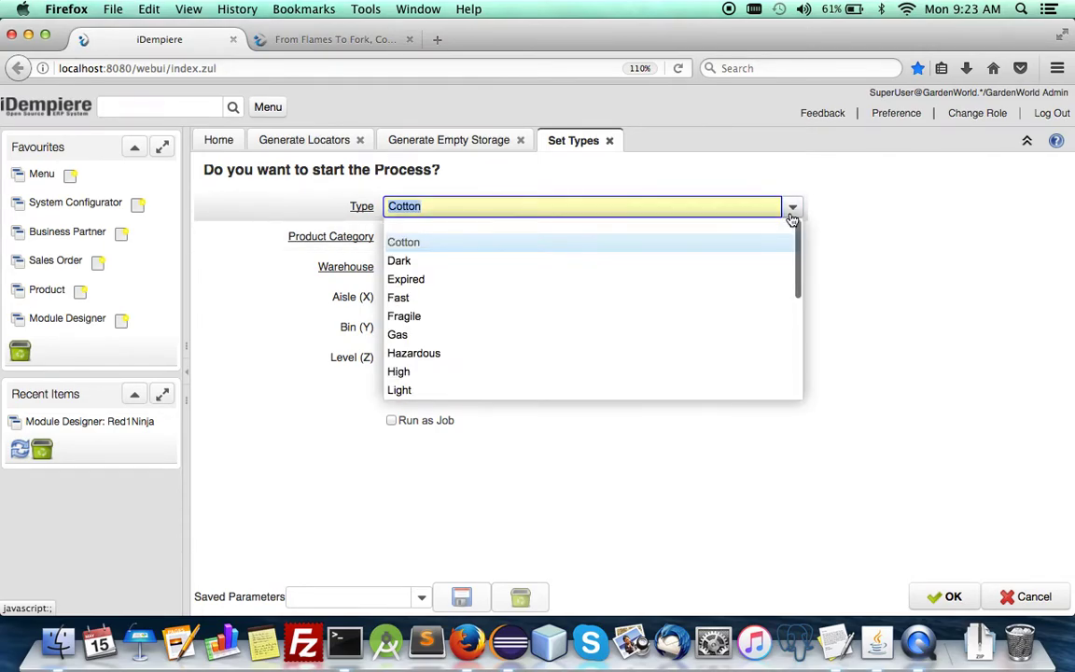
{"action": "scroll", "coordinate": [690, 319], "scroll_direction": "down", "scroll_amount": 3}
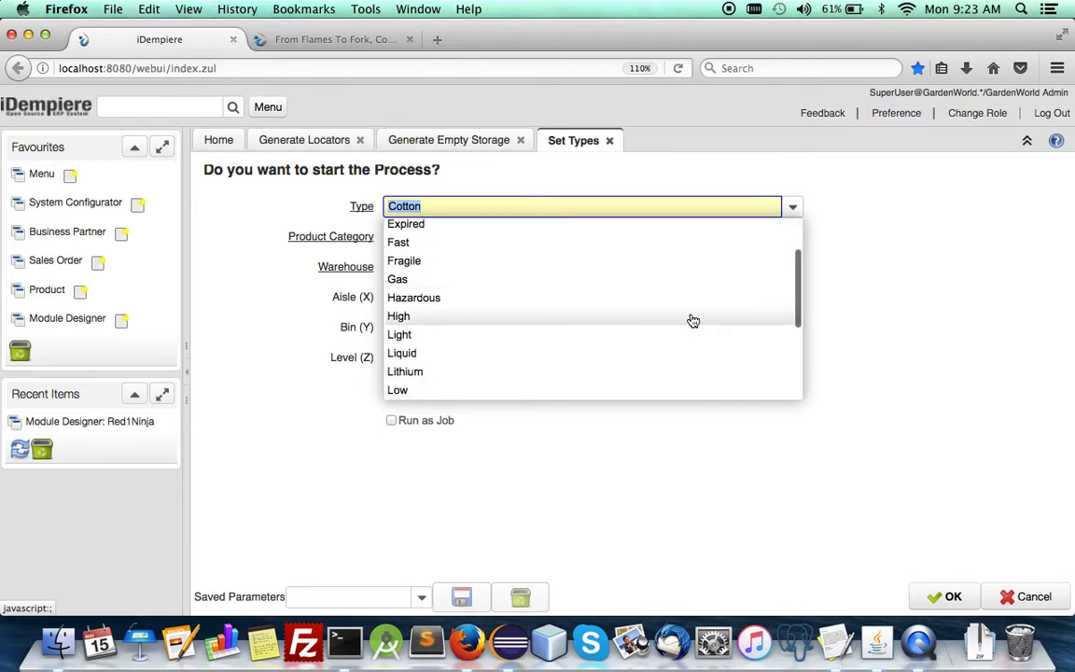
{"action": "left_click", "coordinate": [603, 269]}
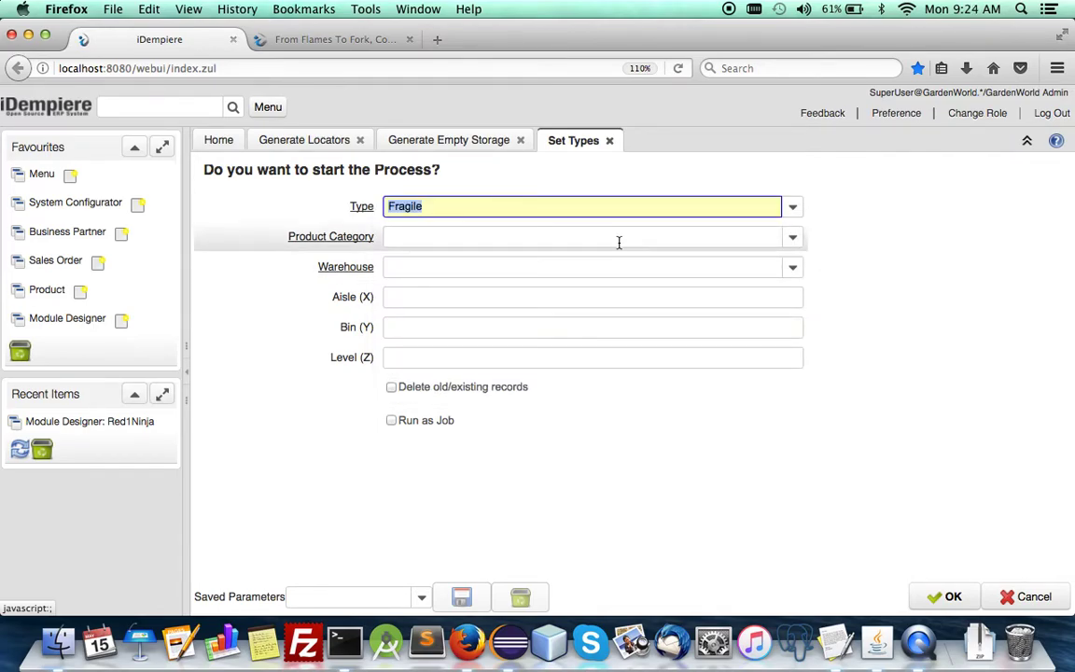
{"action": "left_click", "coordinate": [619, 239]}
{"action": "left_click", "coordinate": [792, 237]}
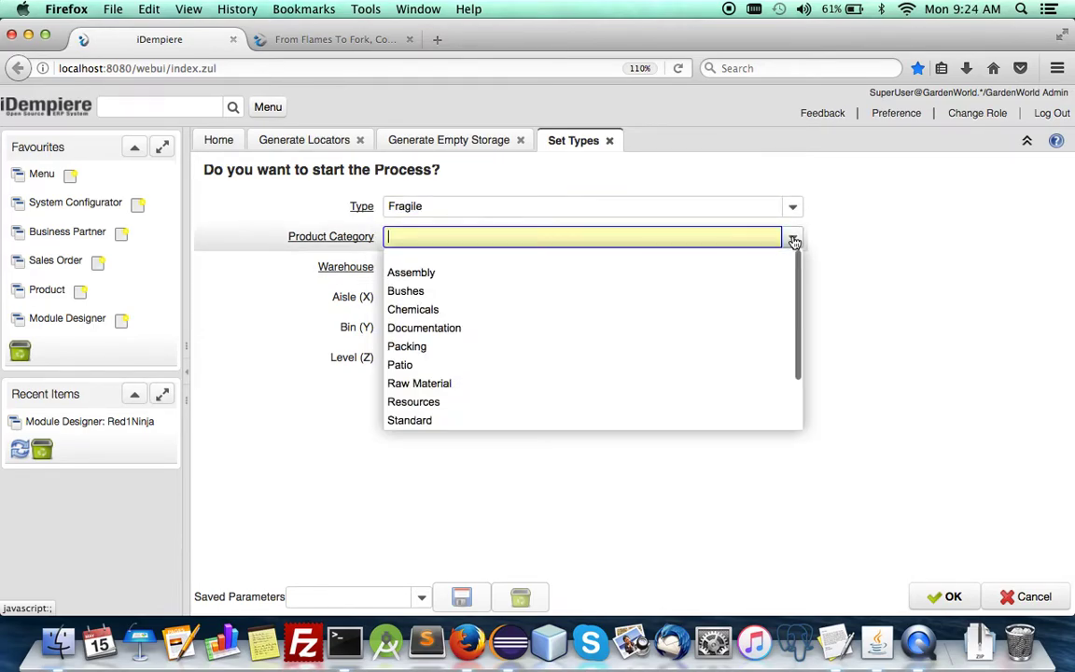
{"action": "left_click", "coordinate": [482, 292]}
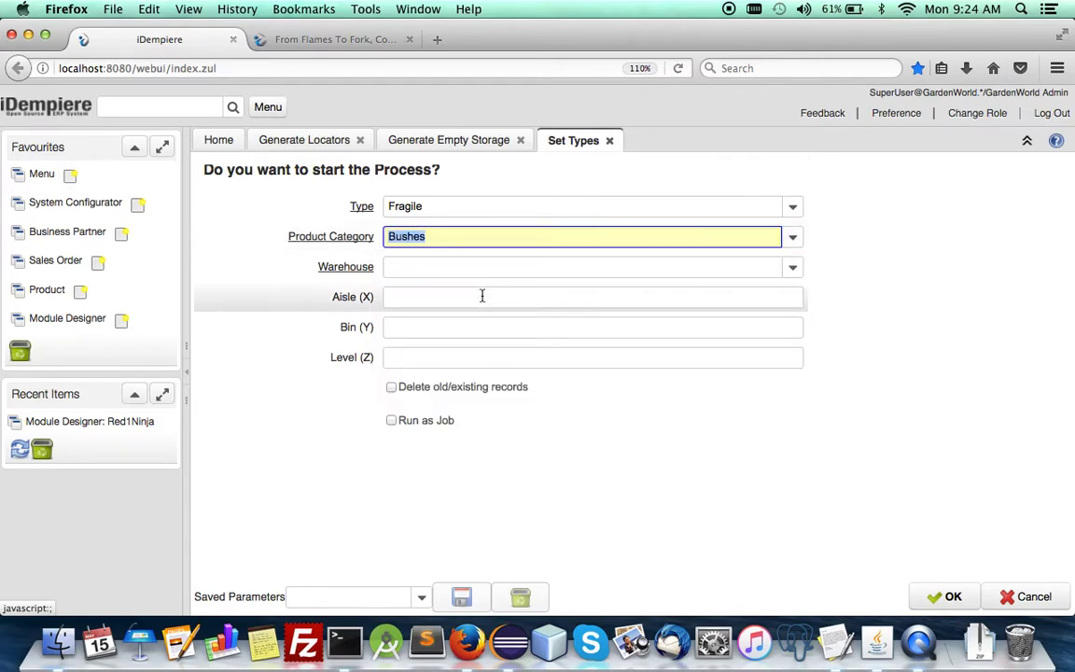
{"action": "left_click", "coordinate": [793, 268]}
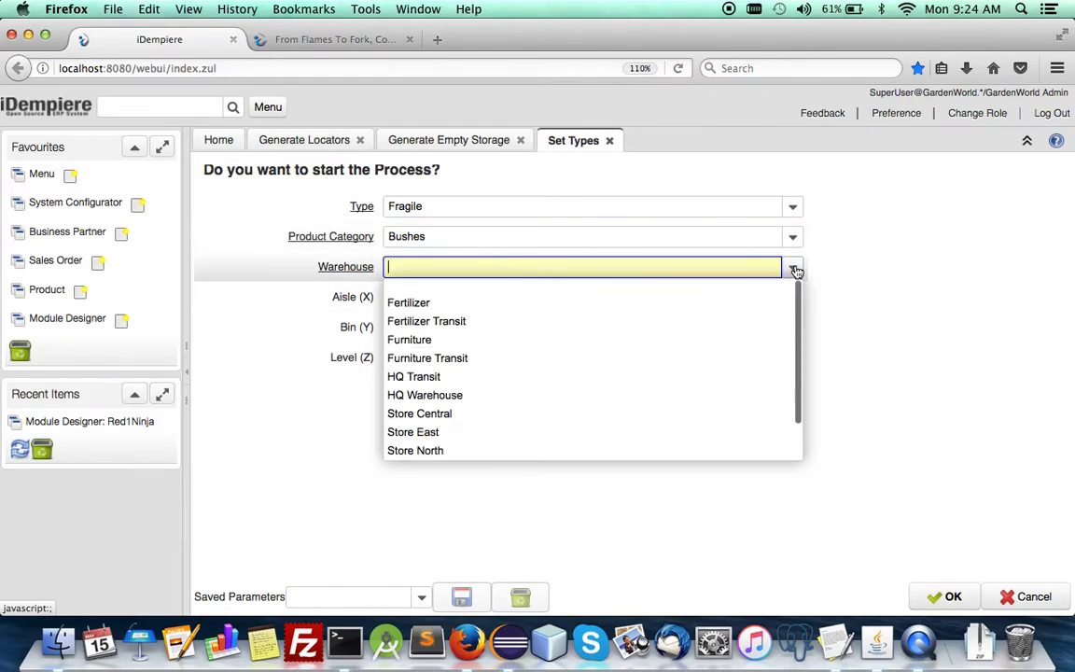
{"action": "left_click", "coordinate": [460, 416]}
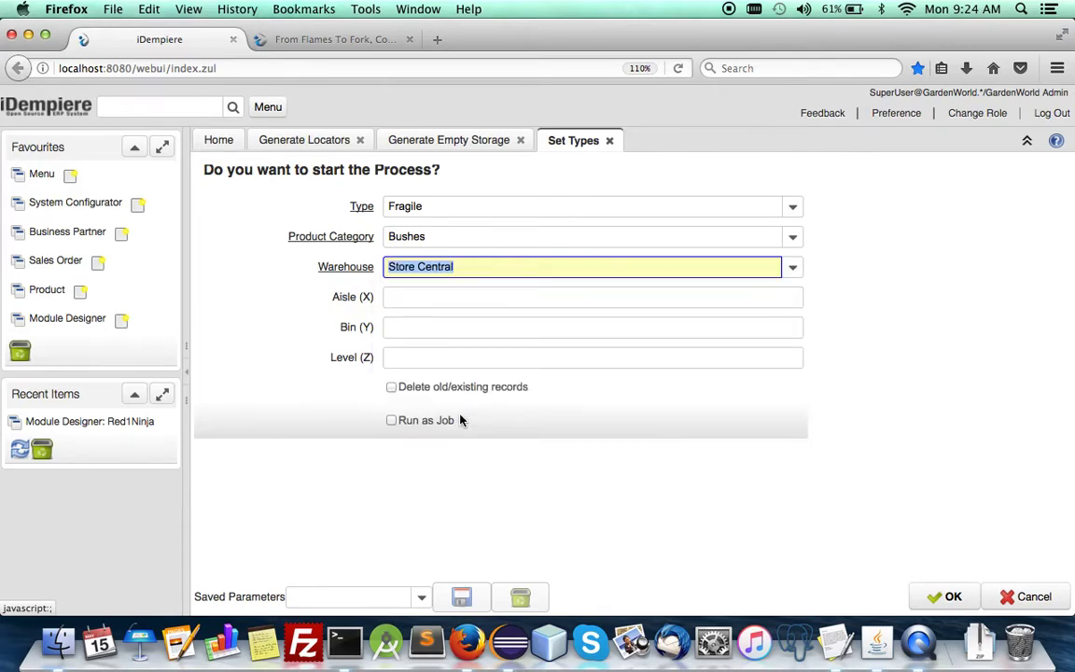
Enter Aisle 2, Bin 0, Level 0 and run the Set Types process.
{"action": "left_click", "coordinate": [403, 299]}
{"action": "type", "text": "1"}
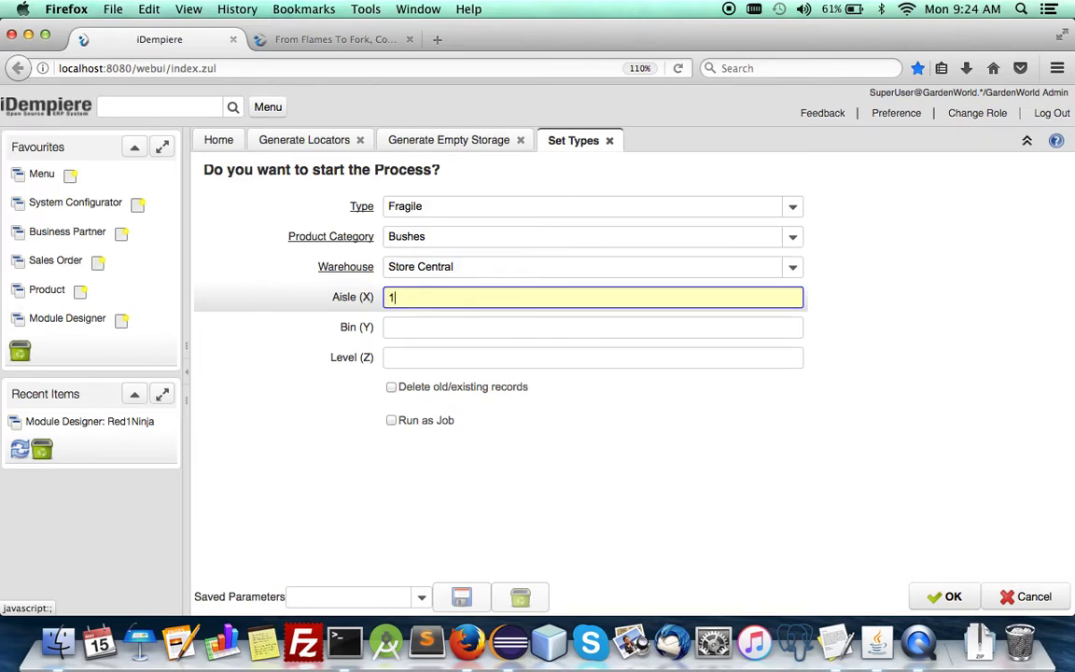
{"action": "key", "text": "BackSpace"}
{"action": "type", "text": "2"}
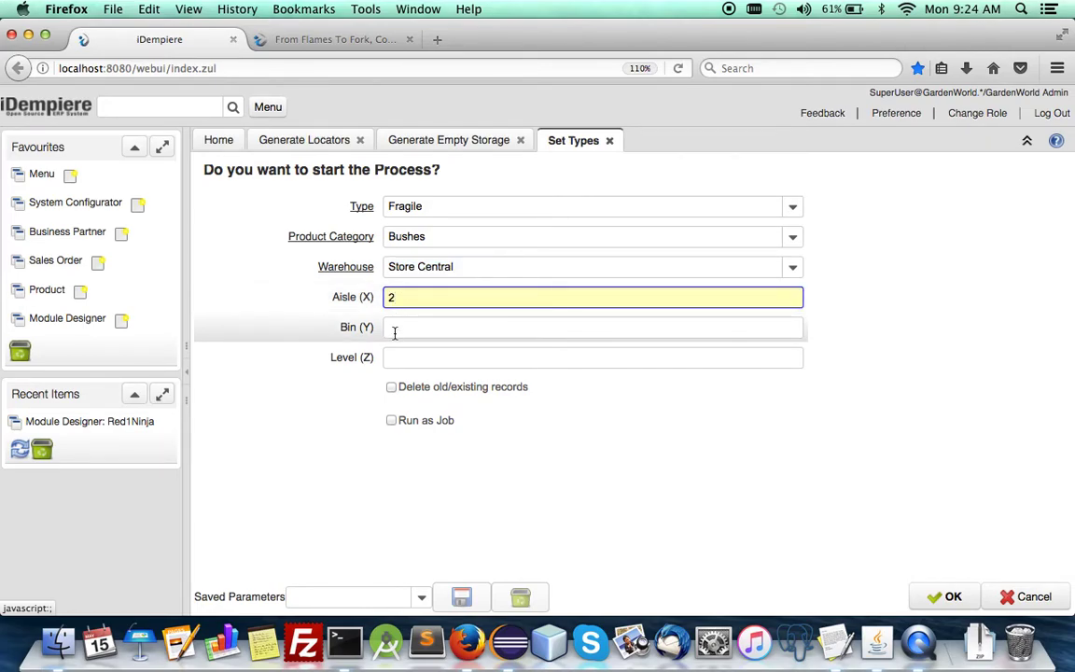
{"action": "left_click", "coordinate": [394, 329]}
{"action": "type", "text": "0"}
{"action": "left_click", "coordinate": [391, 357]}
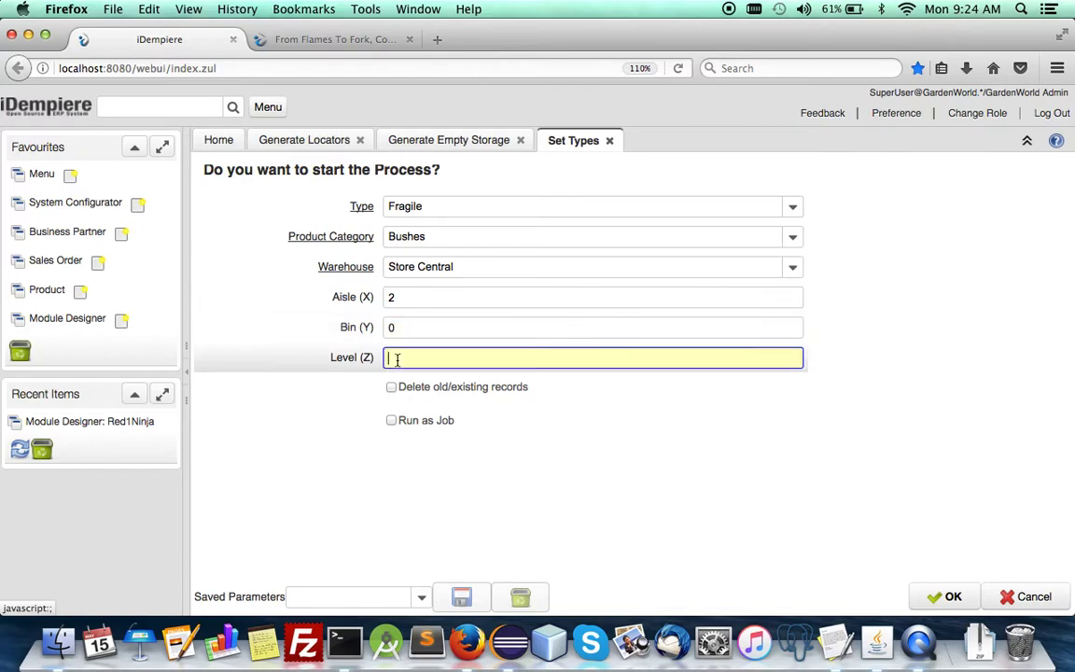
{"action": "type", "text": "0"}
{"action": "left_click", "coordinate": [944, 596]}
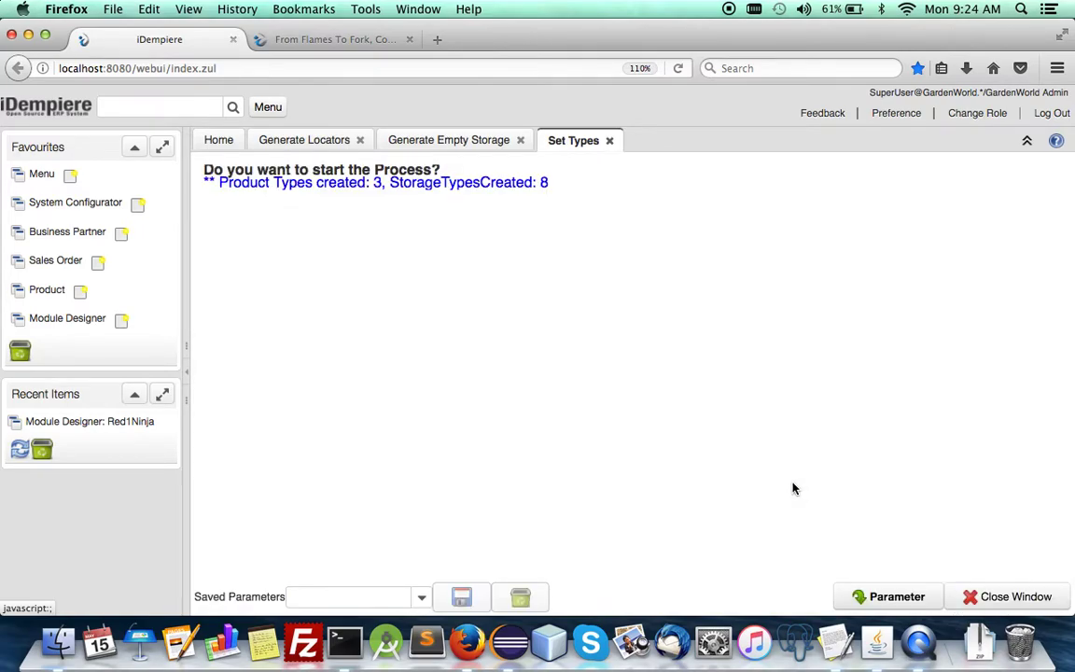
In Set Type String, choose type Cotton, category Bushes and warehouse Store Central.
{"action": "left_click", "coordinate": [268, 112]}
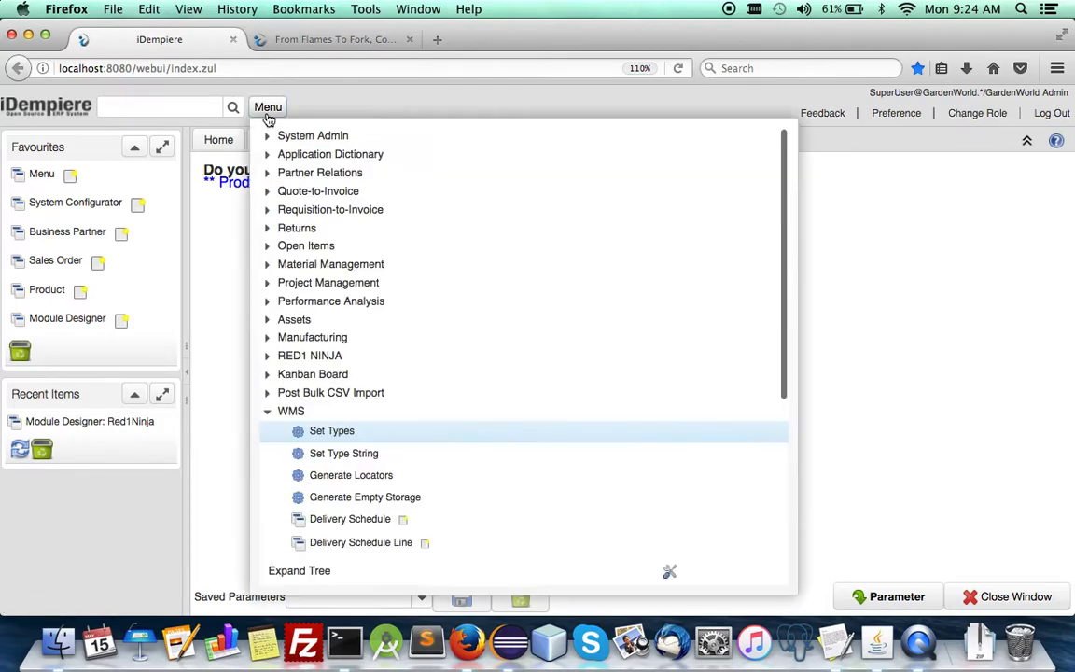
{"action": "left_click", "coordinate": [343, 453]}
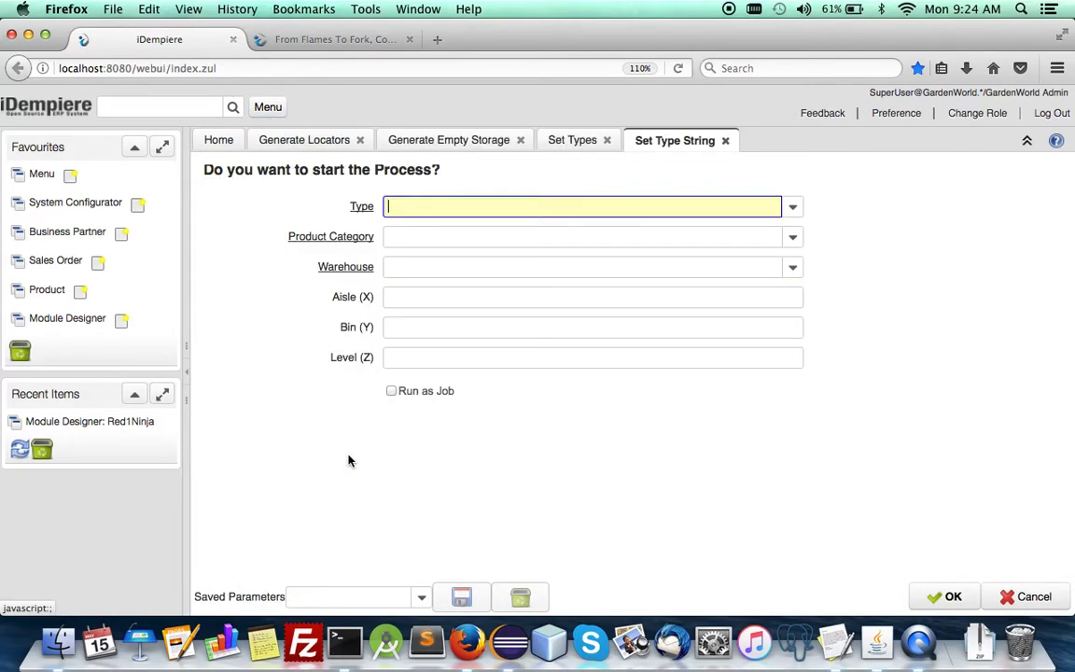
{"action": "left_click", "coordinate": [792, 208]}
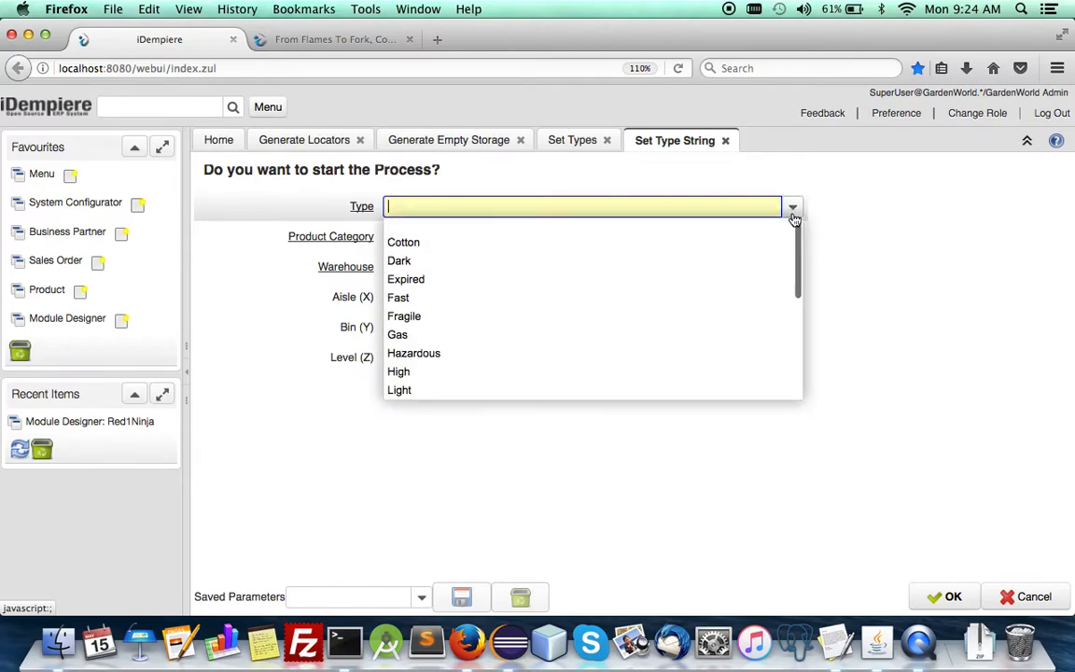
{"action": "left_click", "coordinate": [723, 241]}
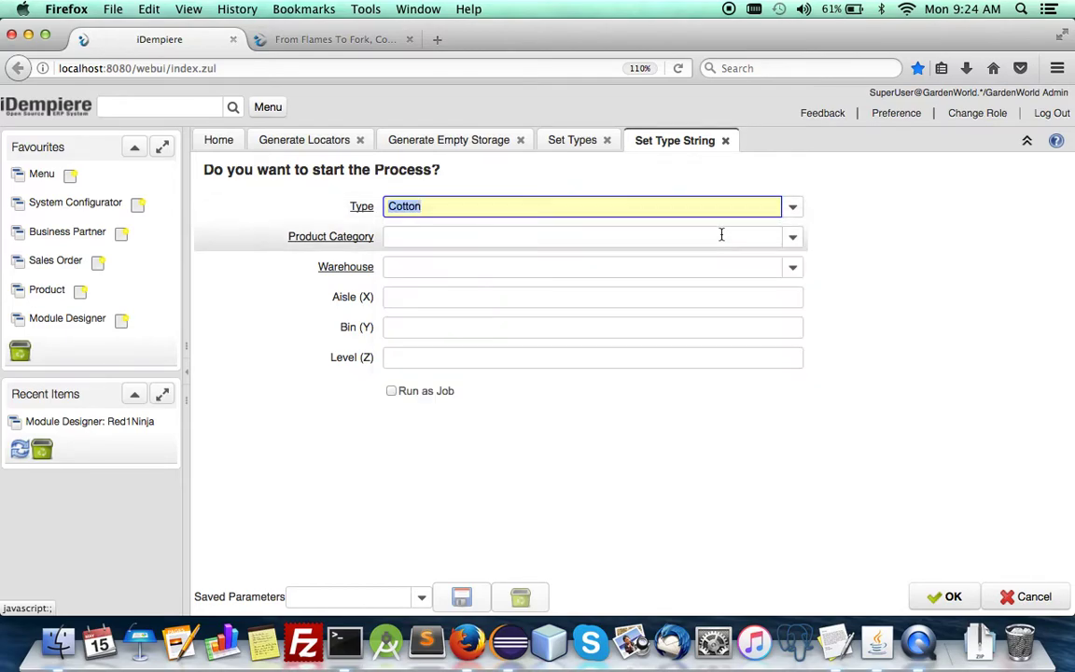
{"action": "left_click", "coordinate": [792, 239]}
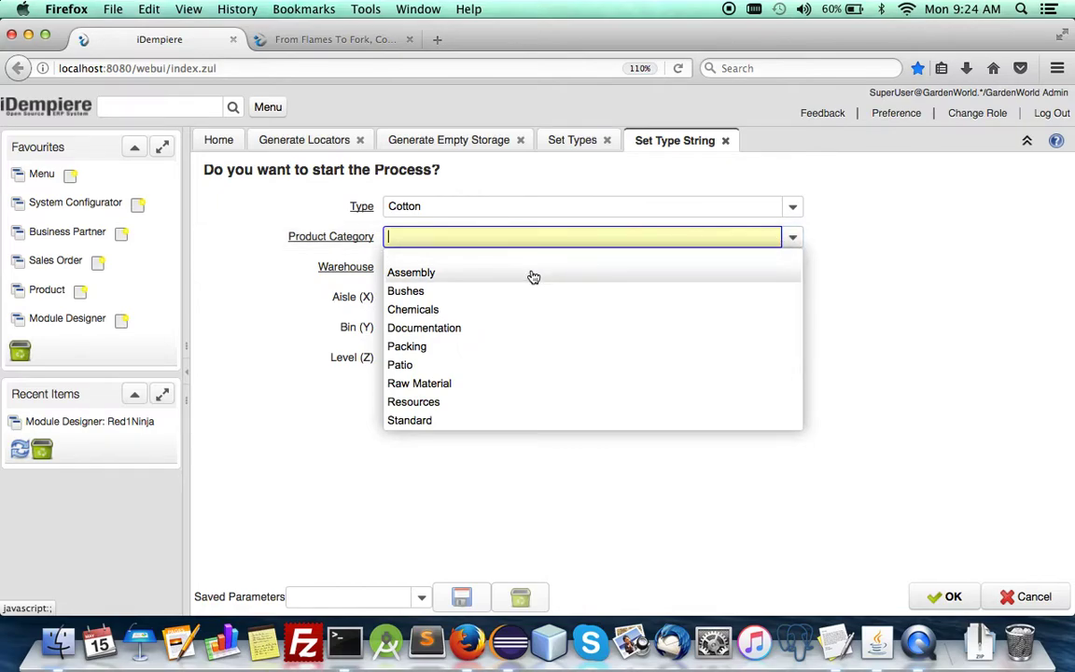
{"action": "left_click", "coordinate": [423, 292]}
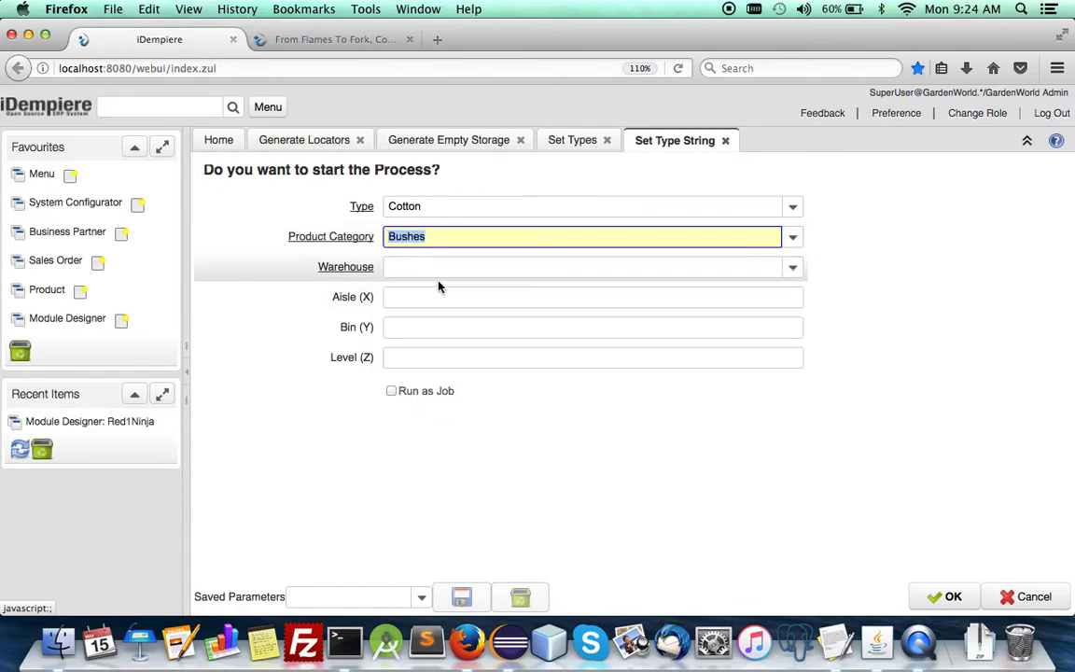
{"action": "left_click", "coordinate": [791, 268]}
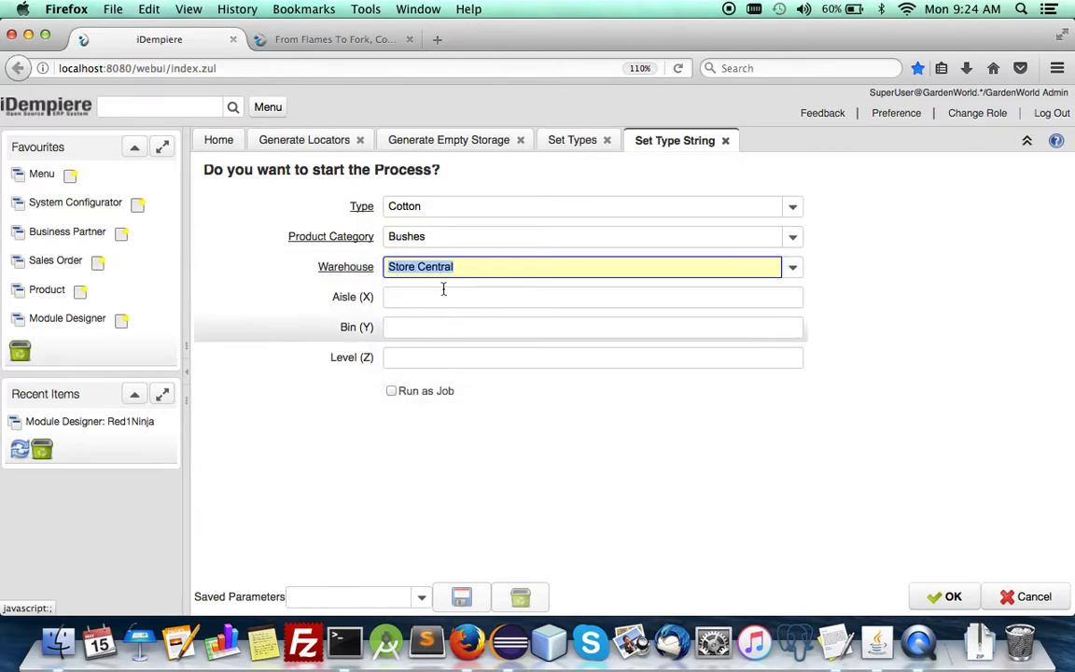
Enter Aisle 1, Bin 0, Level 0 and run the Set Type String process.
{"action": "left_click", "coordinate": [419, 298]}
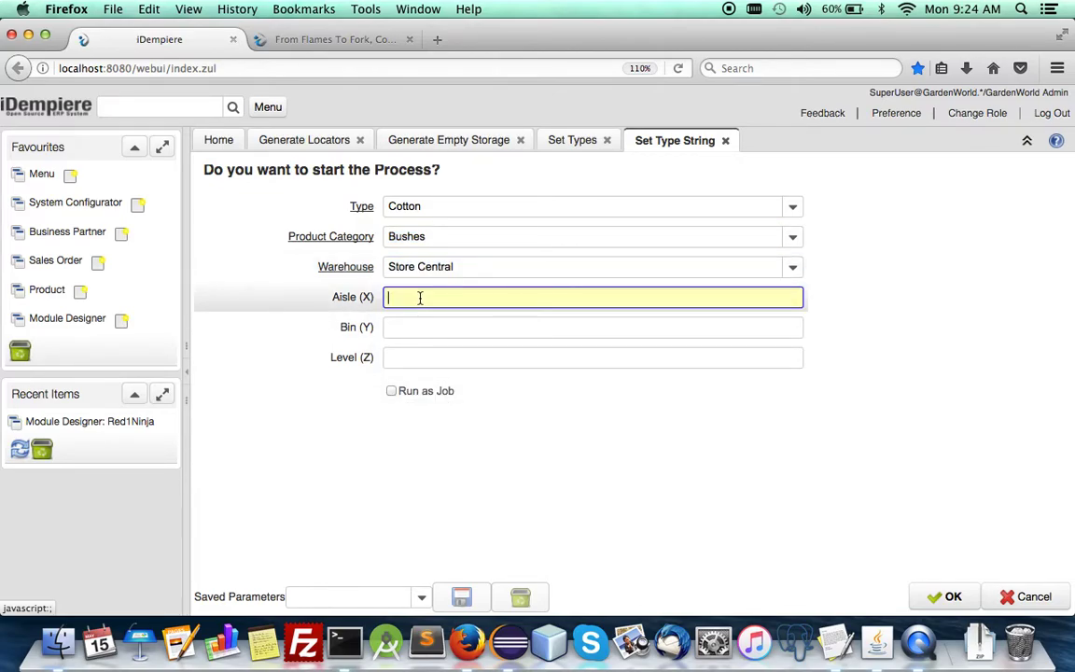
{"action": "type", "text": "1"}
{"action": "left_click", "coordinate": [421, 324]}
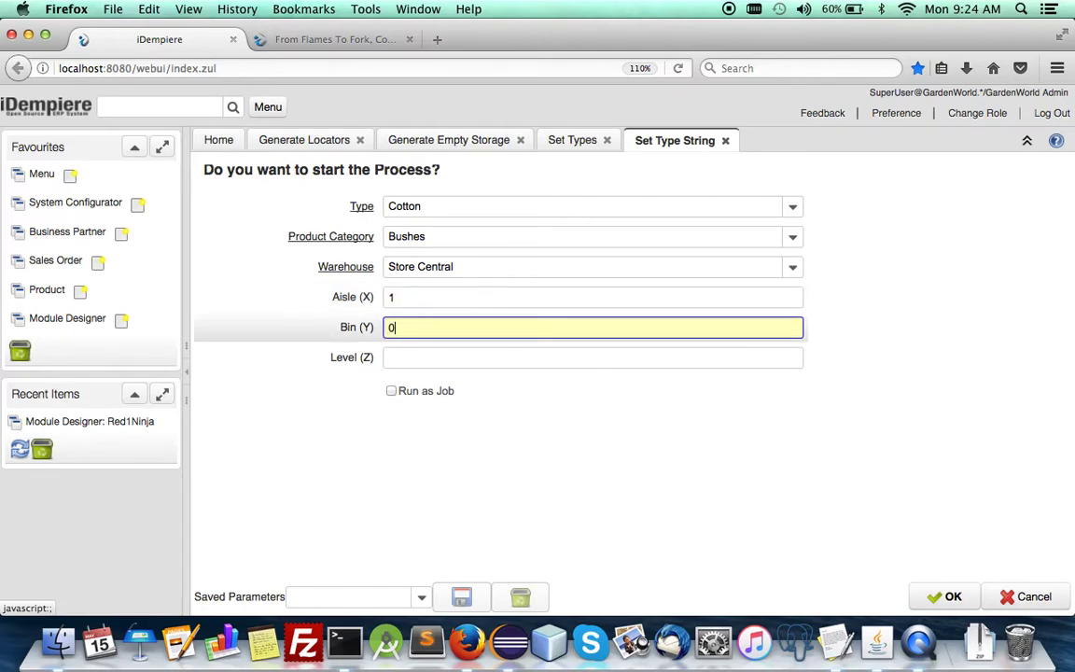
{"action": "left_click", "coordinate": [417, 355]}
{"action": "type", "text": "0"}
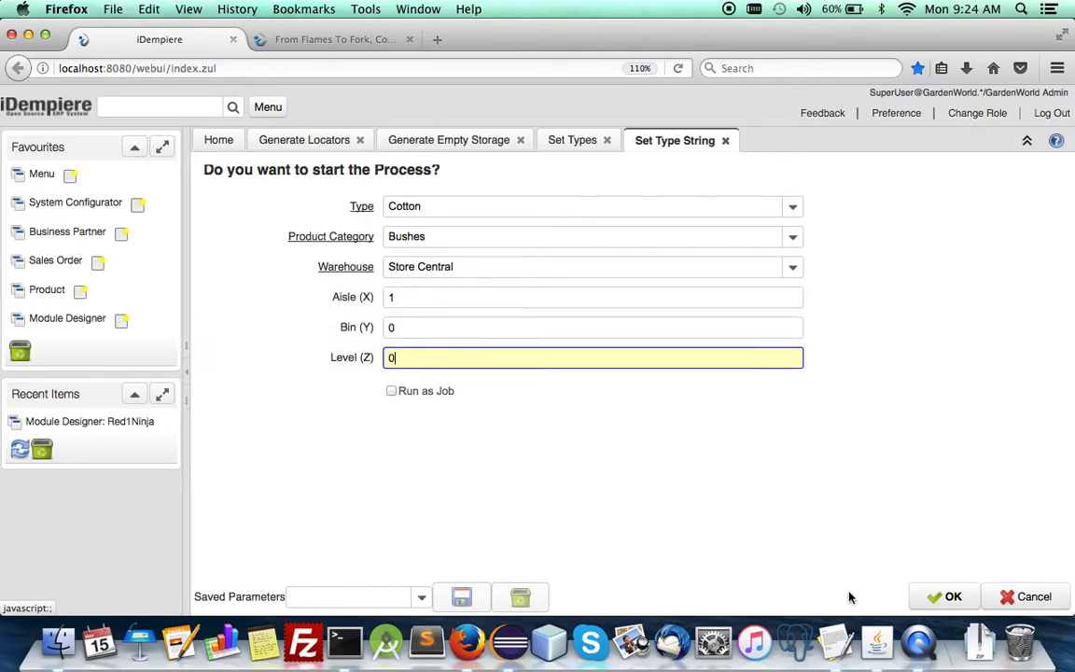
{"action": "left_click", "coordinate": [933, 597]}
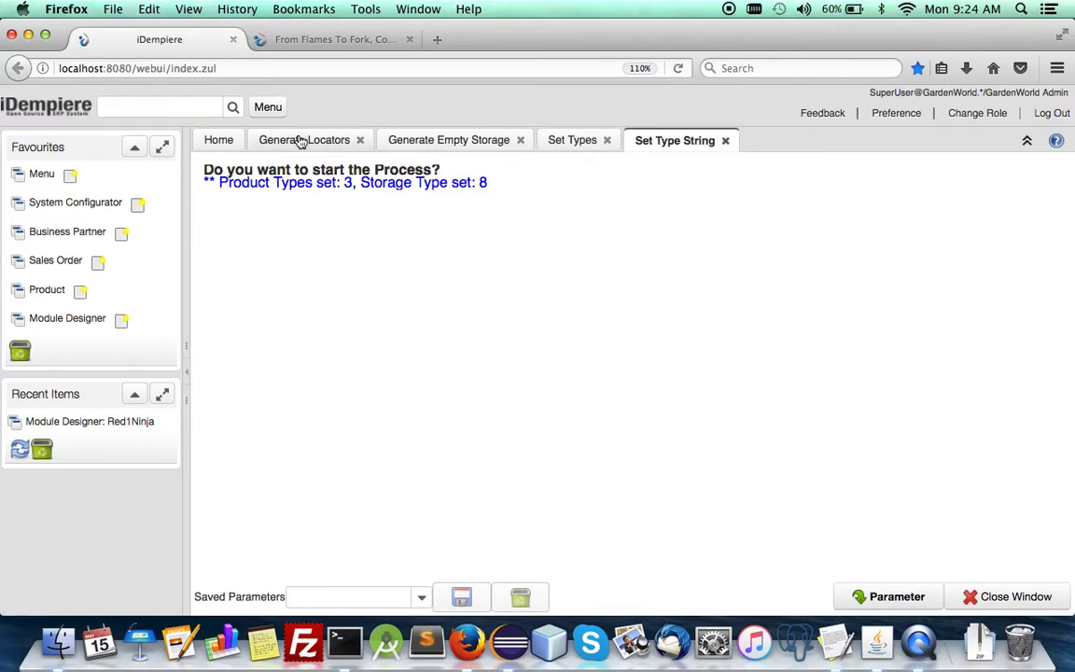
Open the Warehouse Management Info-Window and query the Store Central warehouse.
{"action": "left_click", "coordinate": [220, 141]}
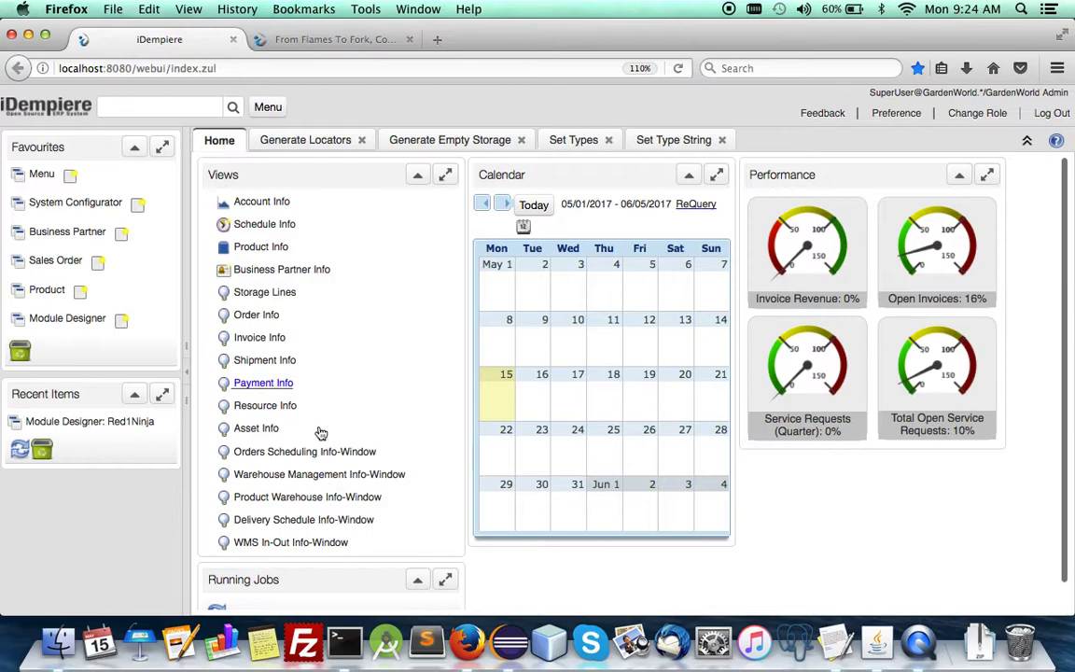
{"action": "left_click", "coordinate": [299, 476]}
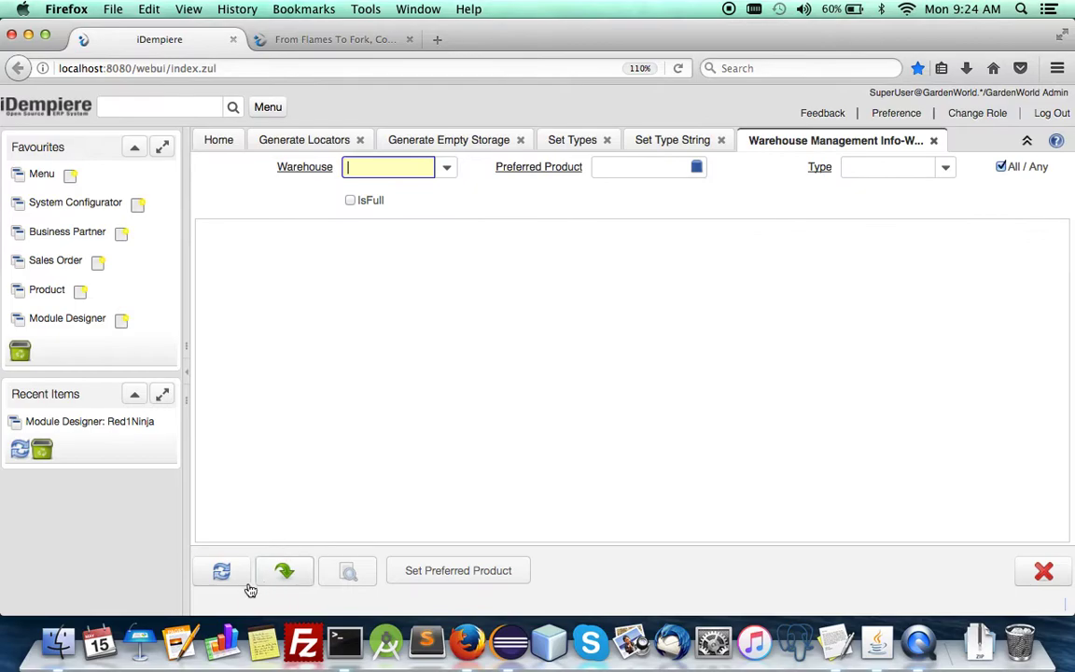
{"action": "left_click", "coordinate": [216, 582]}
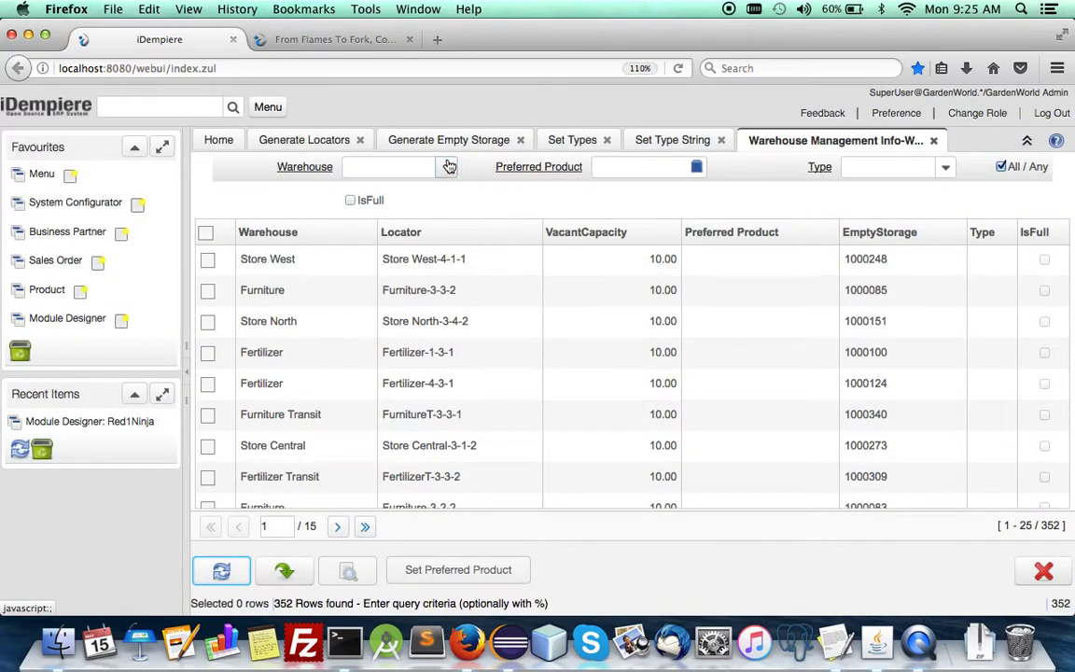
{"action": "left_click", "coordinate": [449, 166]}
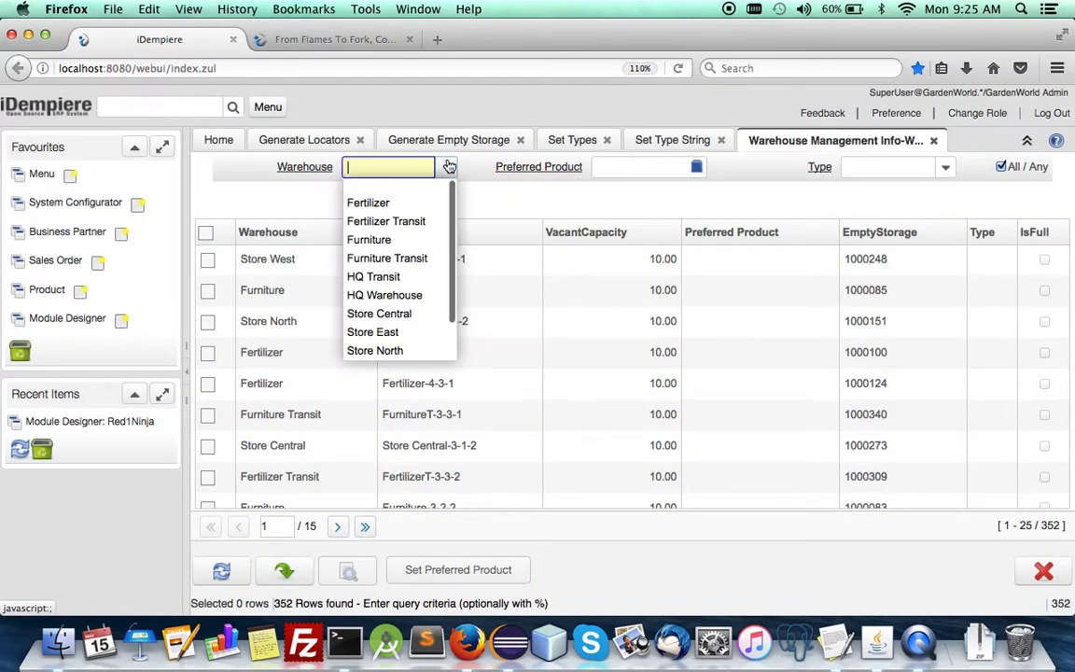
{"action": "left_click", "coordinate": [364, 314]}
{"action": "left_click", "coordinate": [221, 573]}
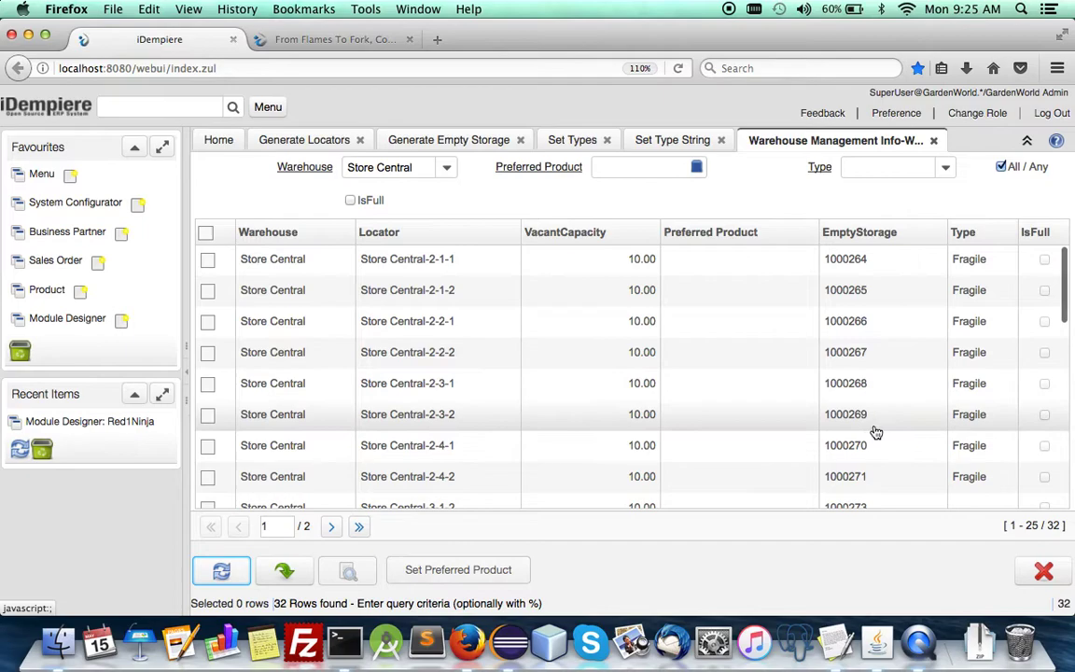
Review the 32 Store Central locators and sort them by locator name.
{"action": "scroll", "coordinate": [872, 427], "scroll_direction": "down", "scroll_amount": 5}
{"action": "scroll", "coordinate": [867, 423], "scroll_direction": "up", "scroll_amount": 4}
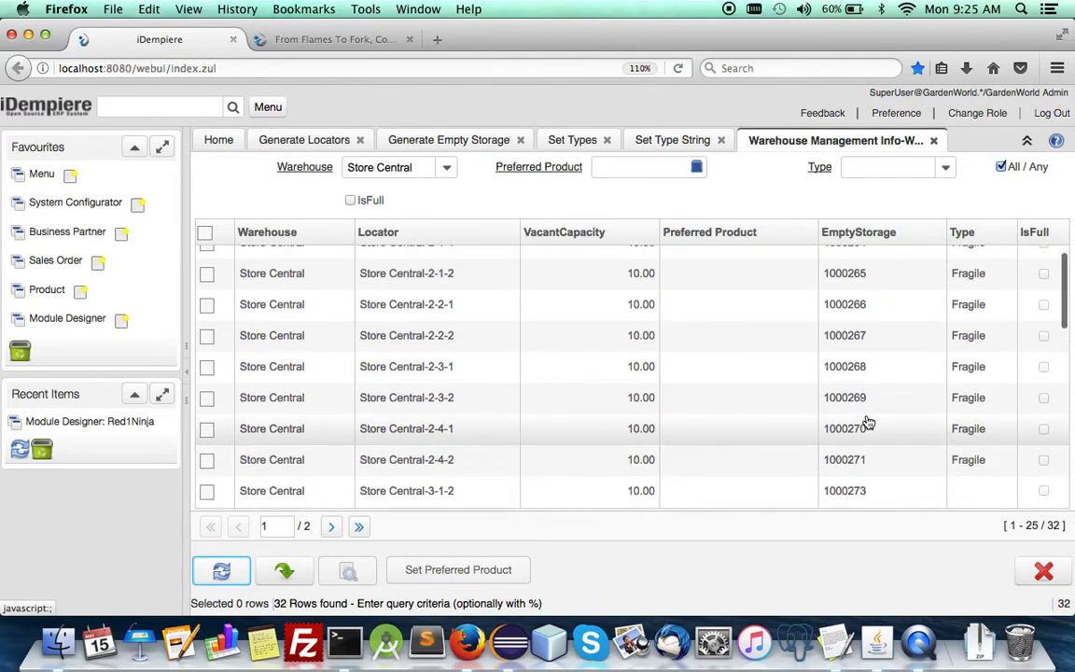
{"action": "scroll", "coordinate": [868, 423], "scroll_direction": "up", "scroll_amount": 1}
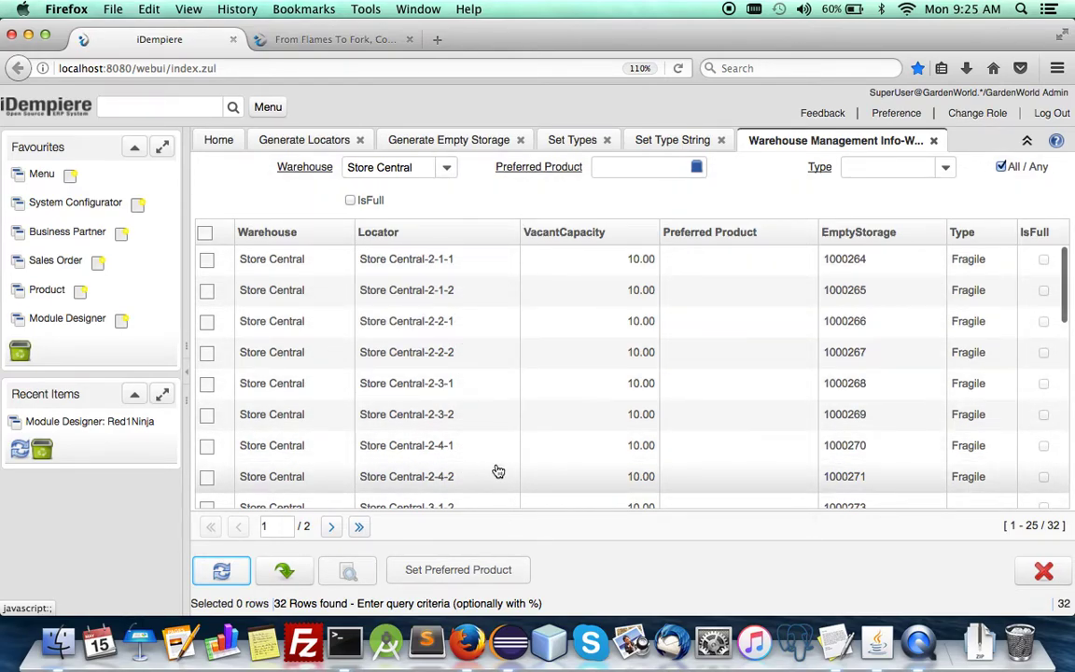
{"action": "scroll", "coordinate": [498, 471], "scroll_direction": "down", "scroll_amount": 10}
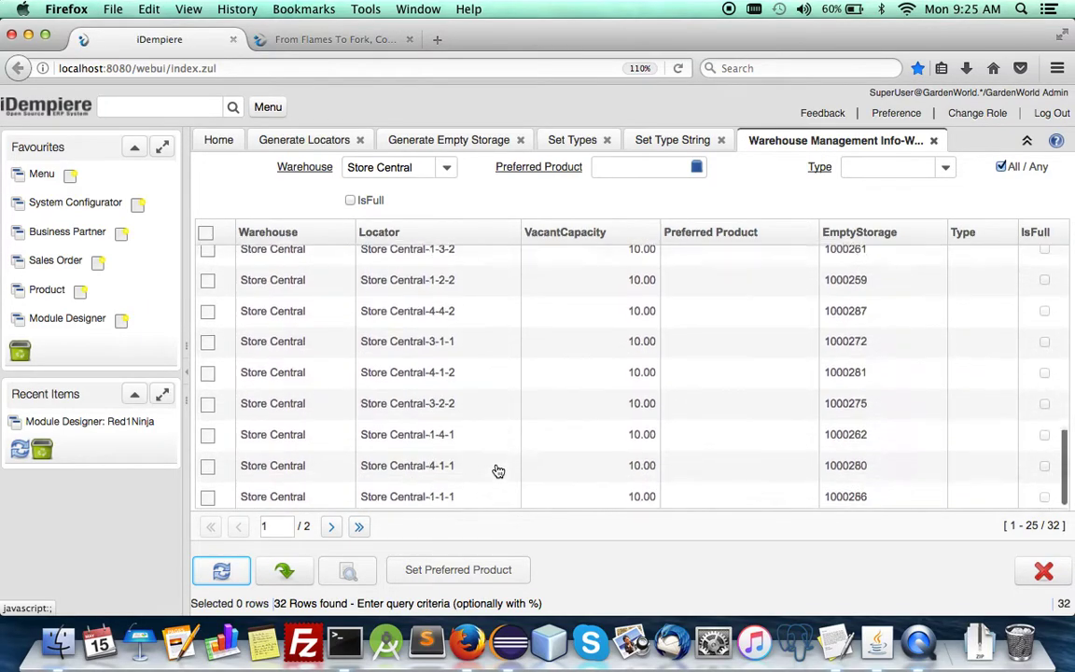
{"action": "scroll", "coordinate": [499, 471], "scroll_direction": "up", "scroll_amount": 10}
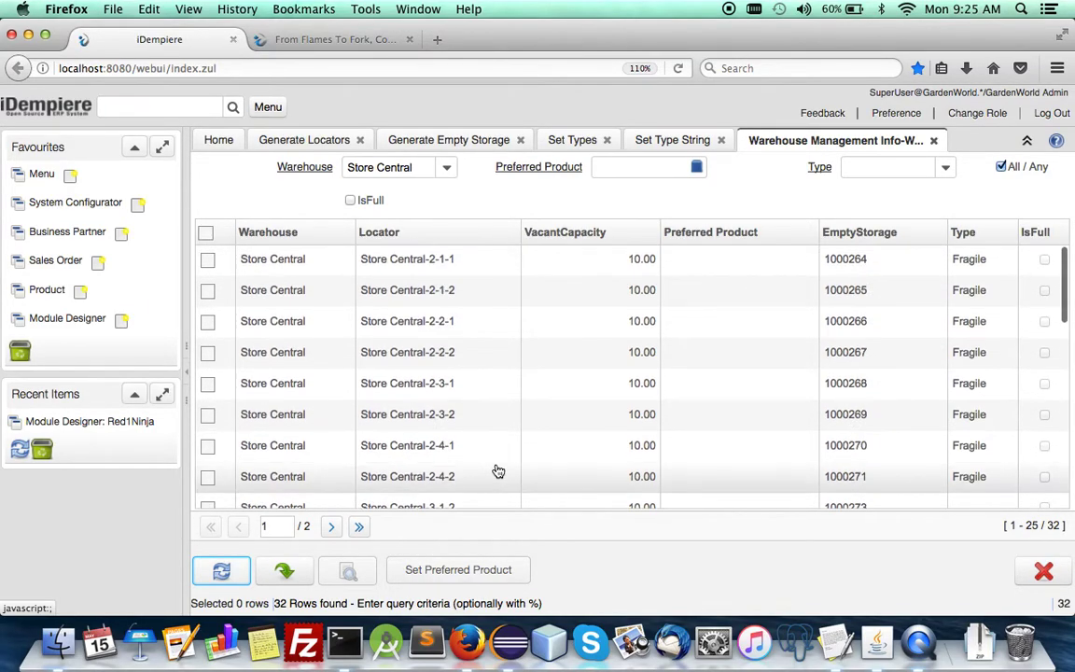
{"action": "scroll", "coordinate": [498, 471], "scroll_direction": "down", "scroll_amount": 3}
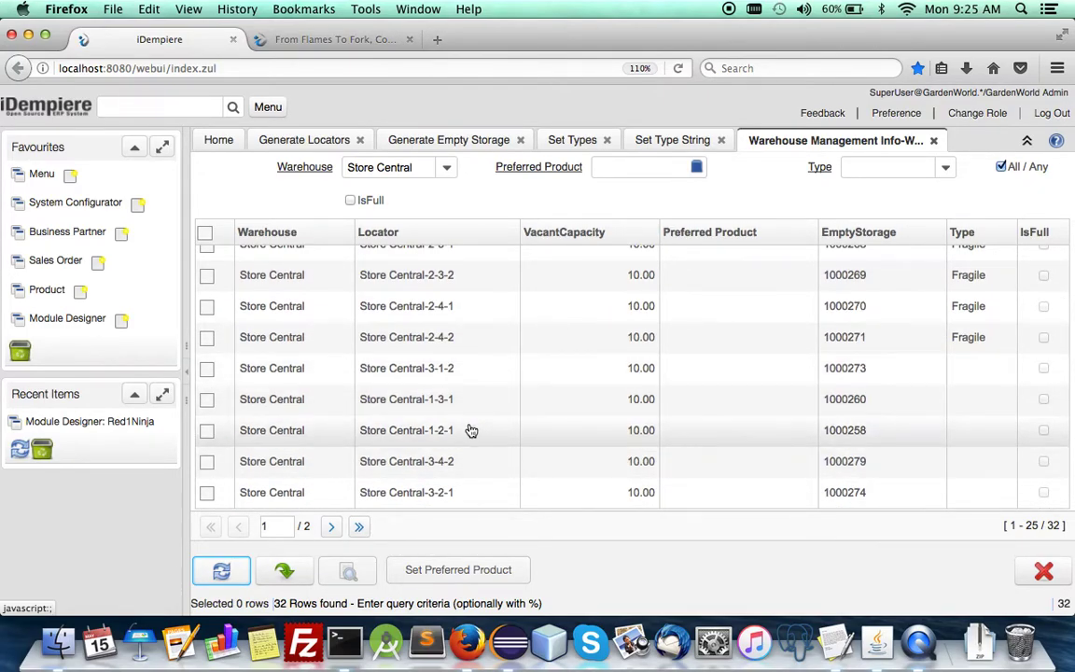
{"action": "left_click", "coordinate": [420, 240]}
{"action": "scroll", "coordinate": [448, 392], "scroll_direction": "down", "scroll_amount": 4}
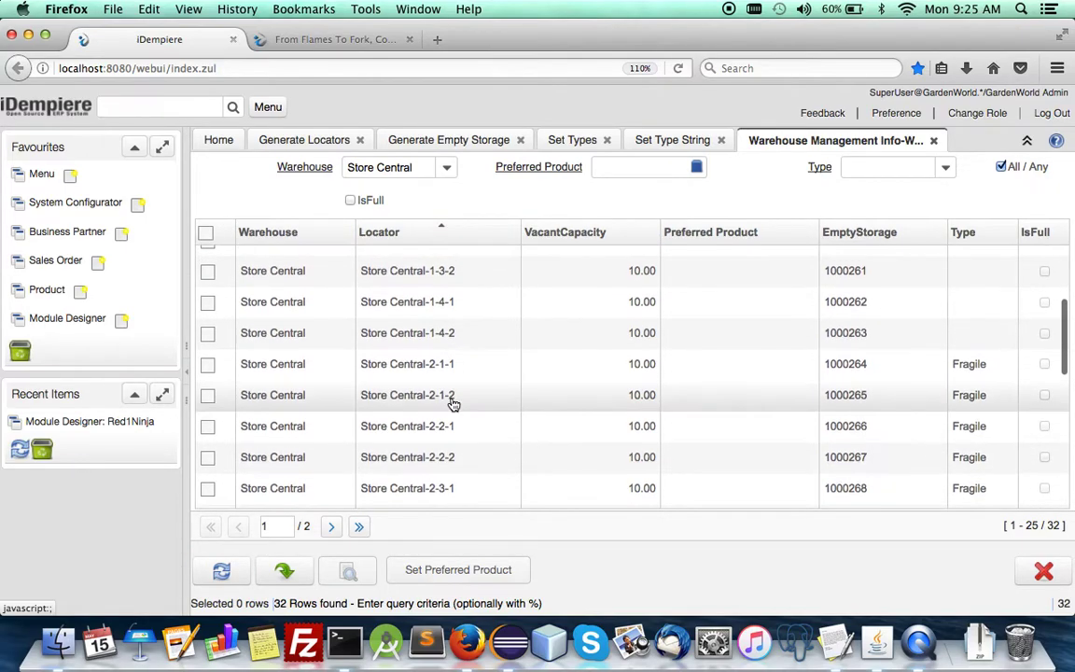
{"action": "scroll", "coordinate": [451, 403], "scroll_direction": "up", "scroll_amount": 2}
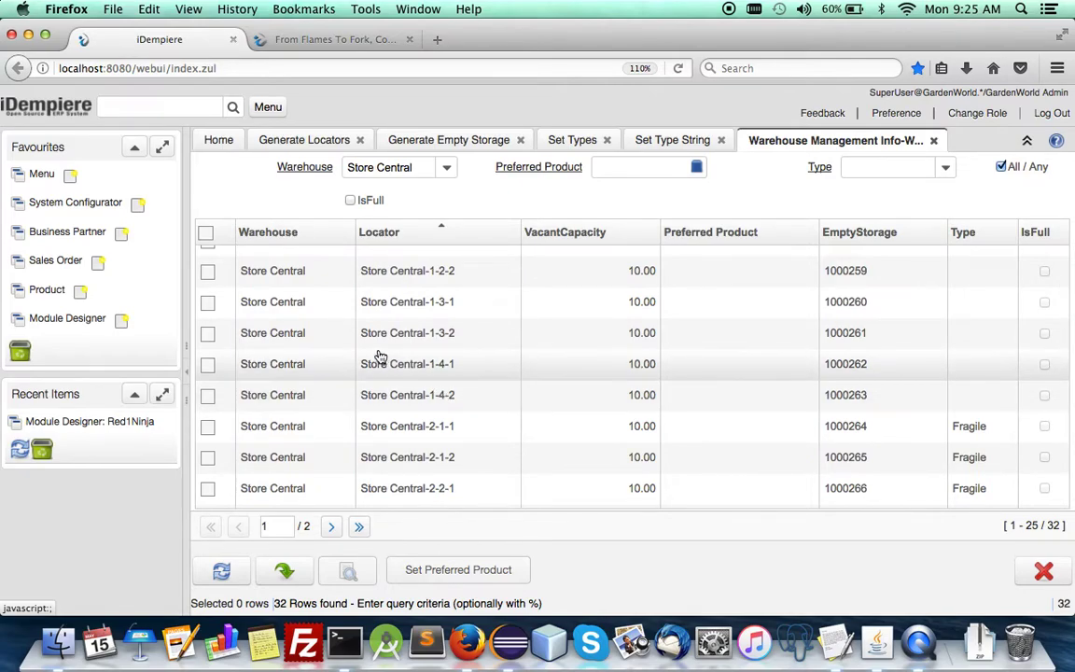
Set Elm_Elm Tree as preferred product for Store Central-1-4-1 and Store Central-1-4-2.
{"action": "left_click", "coordinate": [208, 365]}
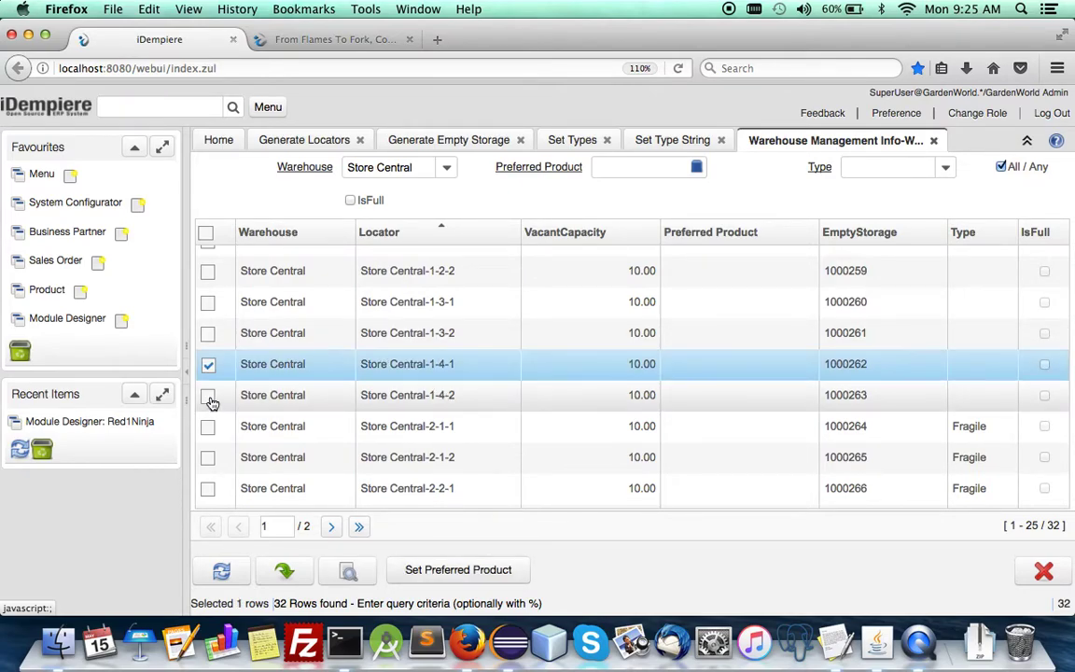
{"action": "left_click", "coordinate": [208, 395]}
{"action": "left_click", "coordinate": [458, 569]}
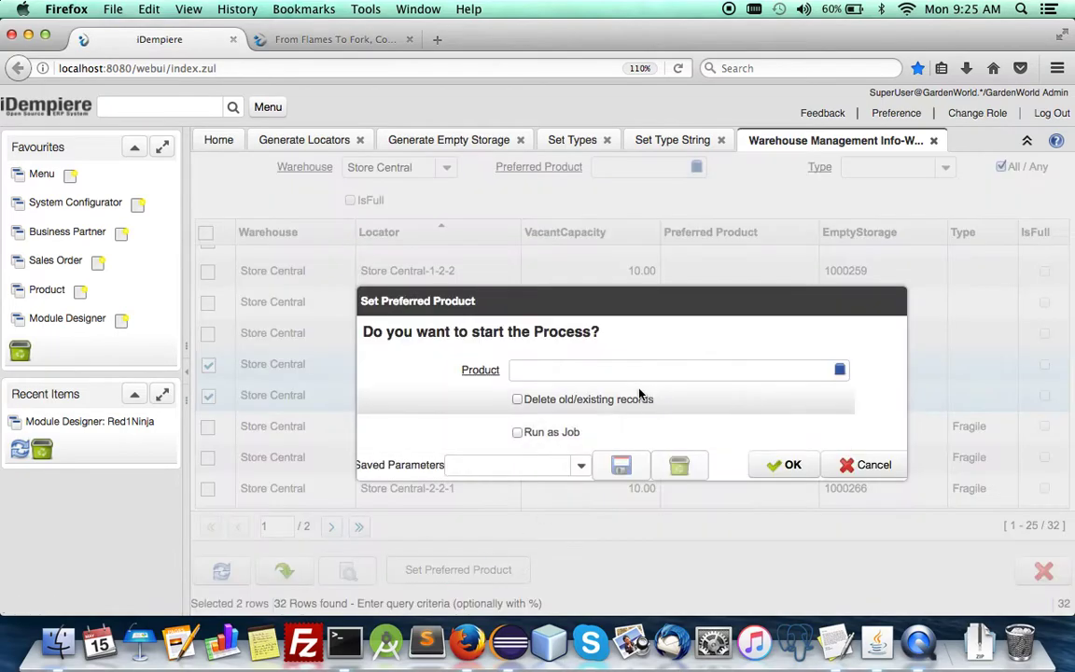
{"action": "left_click", "coordinate": [758, 372]}
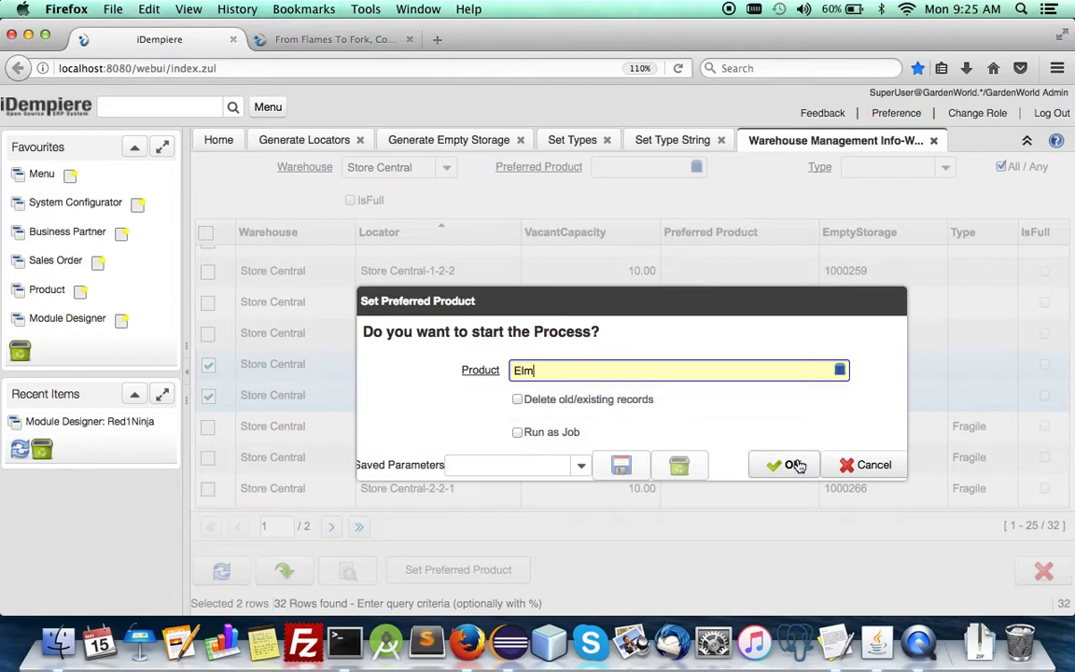
{"action": "left_click", "coordinate": [779, 399]}
{"action": "left_click", "coordinate": [786, 465]}
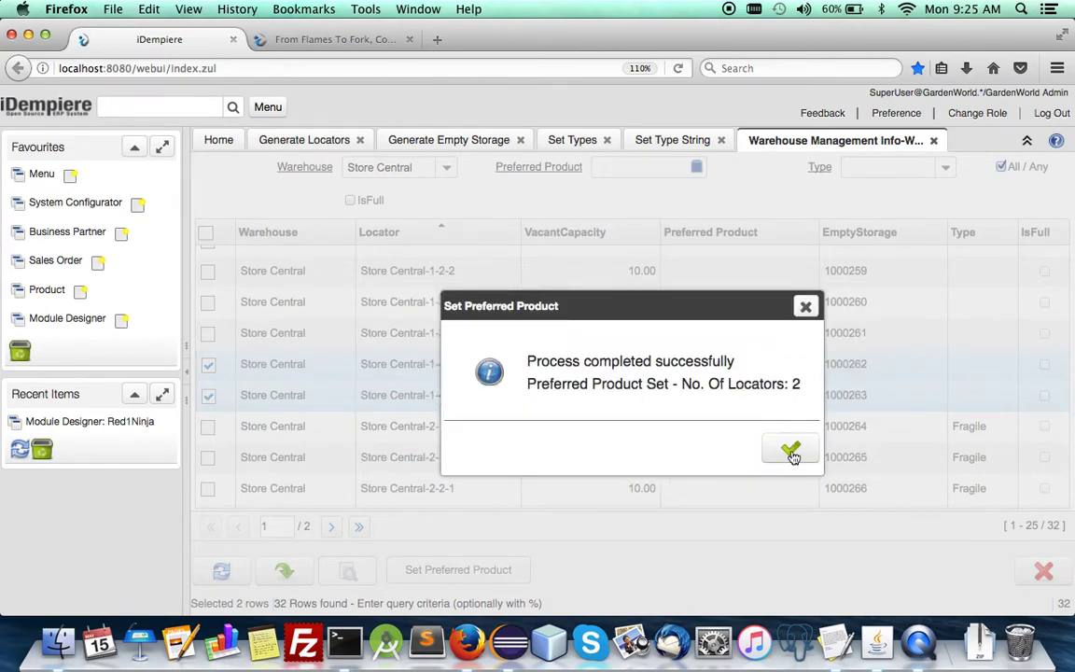
{"action": "left_click", "coordinate": [790, 452]}
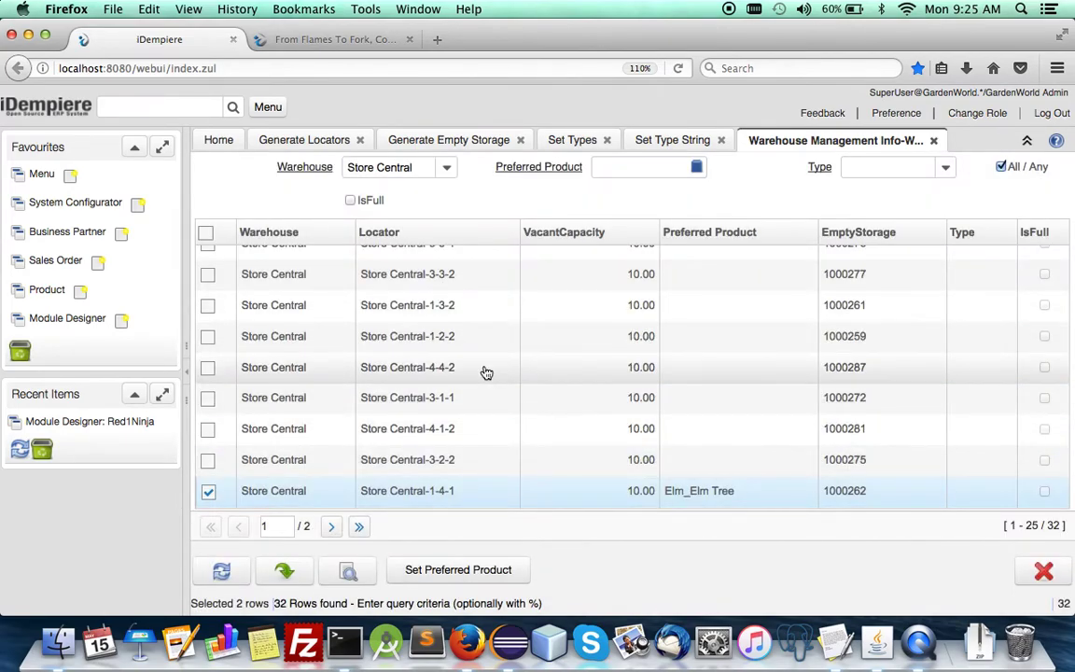
Deselect the rows, refresh and sort by locator to verify the Elm Tree assignment.
{"action": "scroll", "coordinate": [484, 387], "scroll_direction": "down", "scroll_amount": 2}
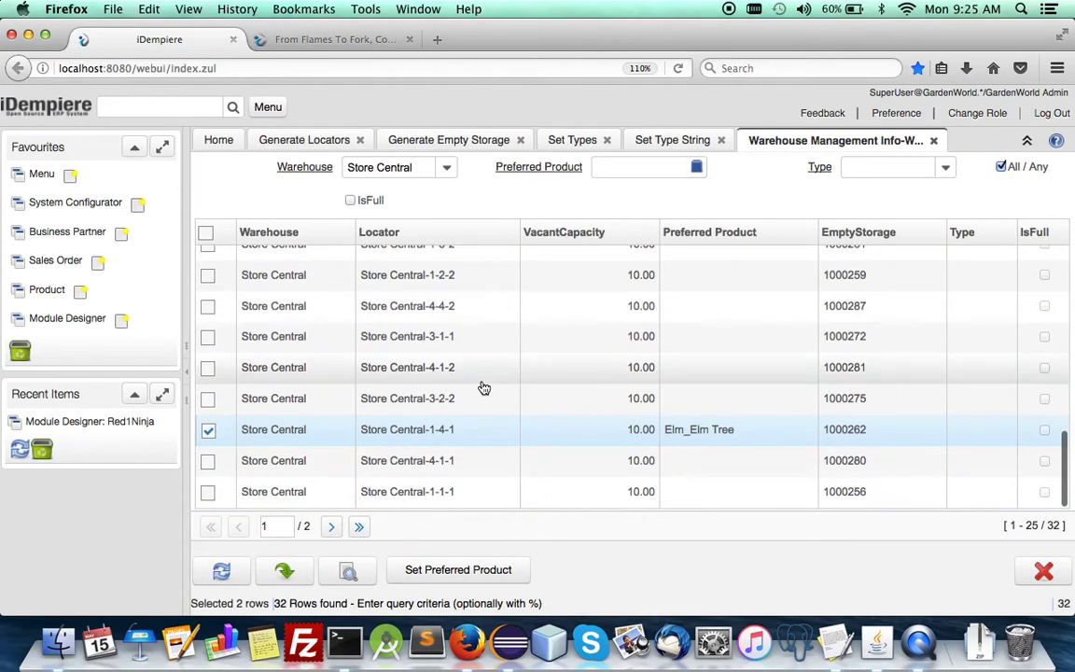
{"action": "left_click", "coordinate": [429, 234]}
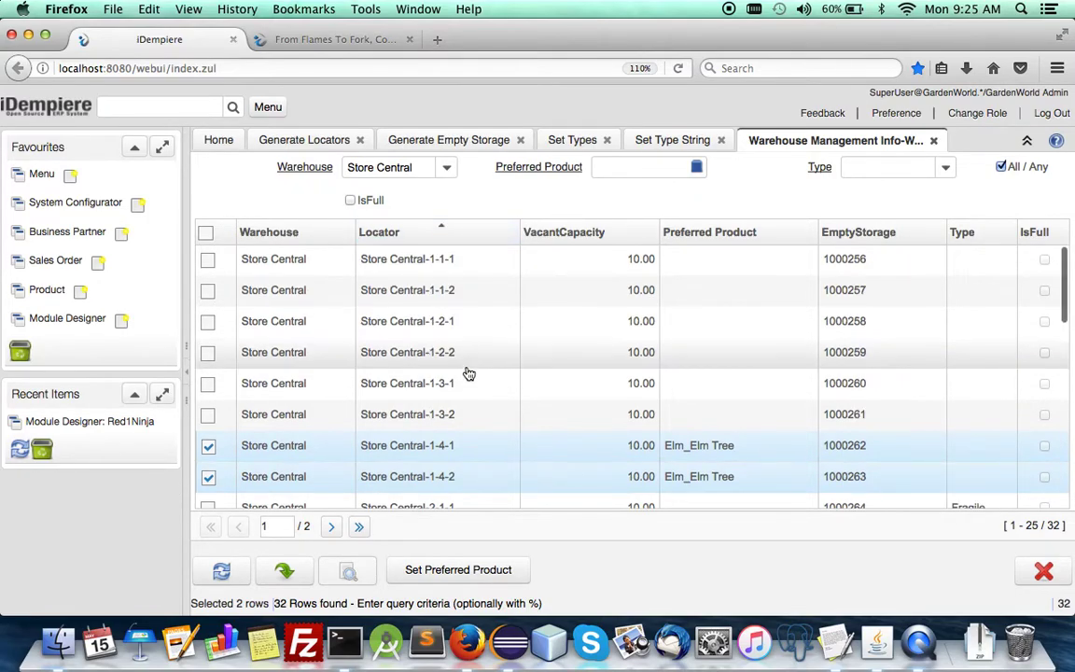
{"action": "scroll", "coordinate": [468, 373], "scroll_direction": "down", "scroll_amount": 2}
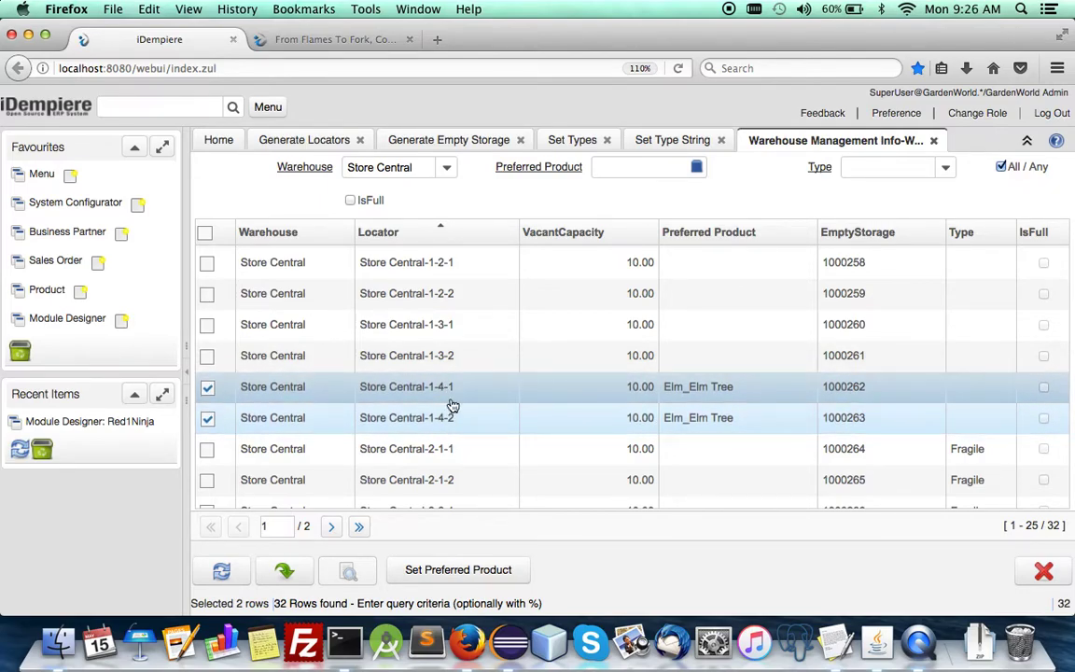
{"action": "left_click", "coordinate": [207, 386]}
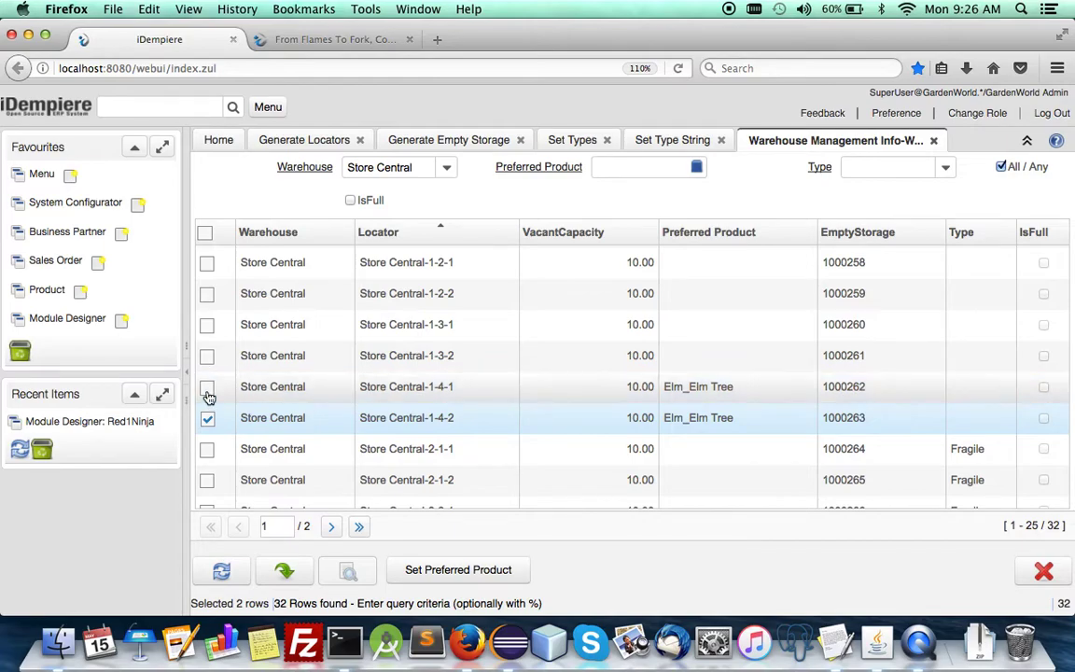
{"action": "left_click", "coordinate": [221, 571]}
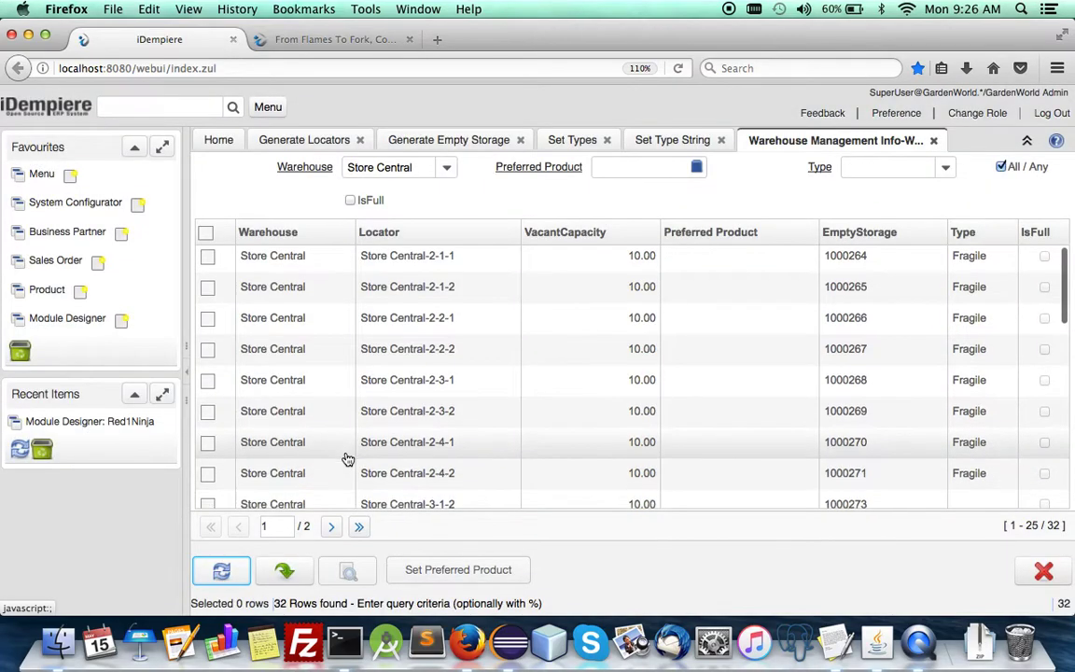
{"action": "scroll", "coordinate": [347, 456], "scroll_direction": "down", "scroll_amount": 1}
{"action": "left_click", "coordinate": [435, 238]}
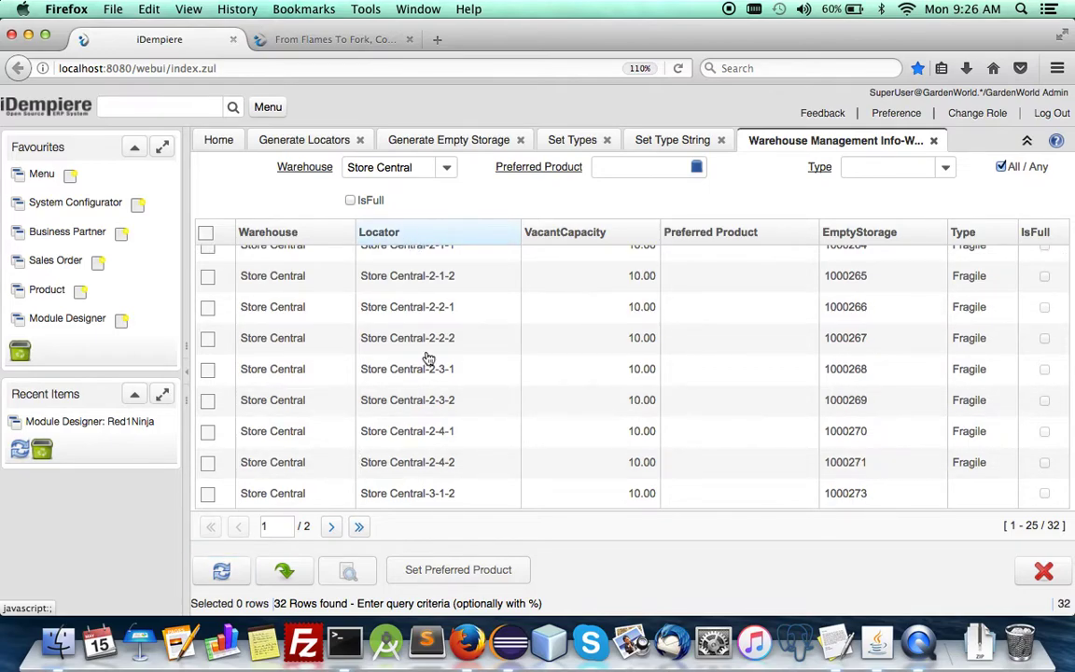
{"action": "scroll", "coordinate": [430, 366], "scroll_direction": "down", "scroll_amount": 1}
{"action": "scroll", "coordinate": [430, 366], "scroll_direction": "down", "scroll_amount": 1}
{"action": "scroll", "coordinate": [430, 366], "scroll_direction": "up", "scroll_amount": 2}
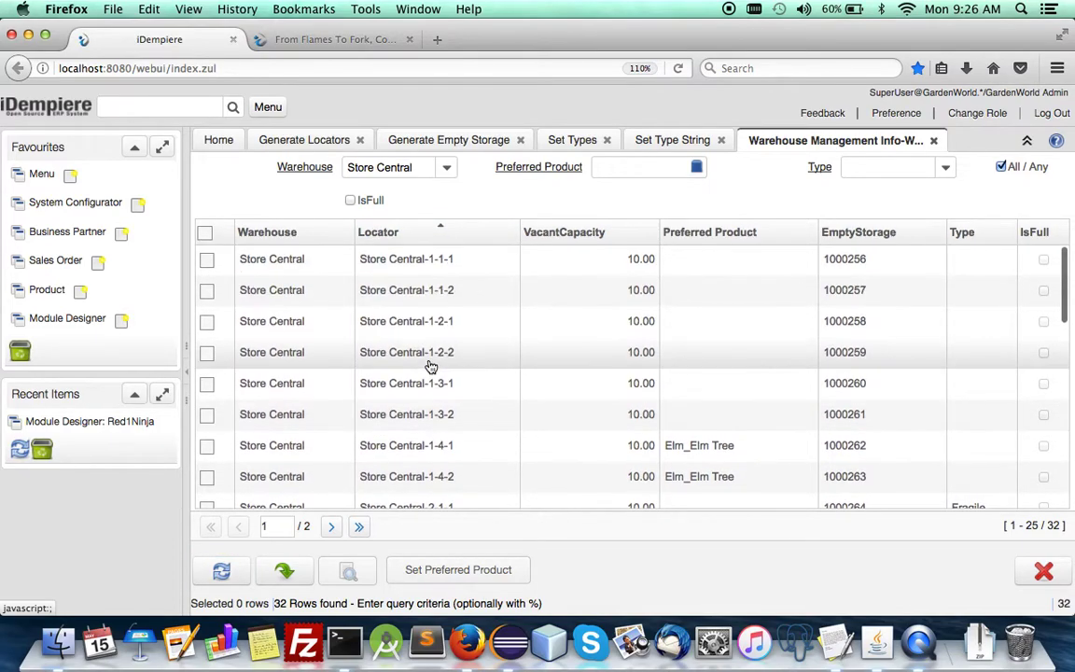
{"action": "scroll", "coordinate": [430, 365], "scroll_direction": "down", "scroll_amount": 4}
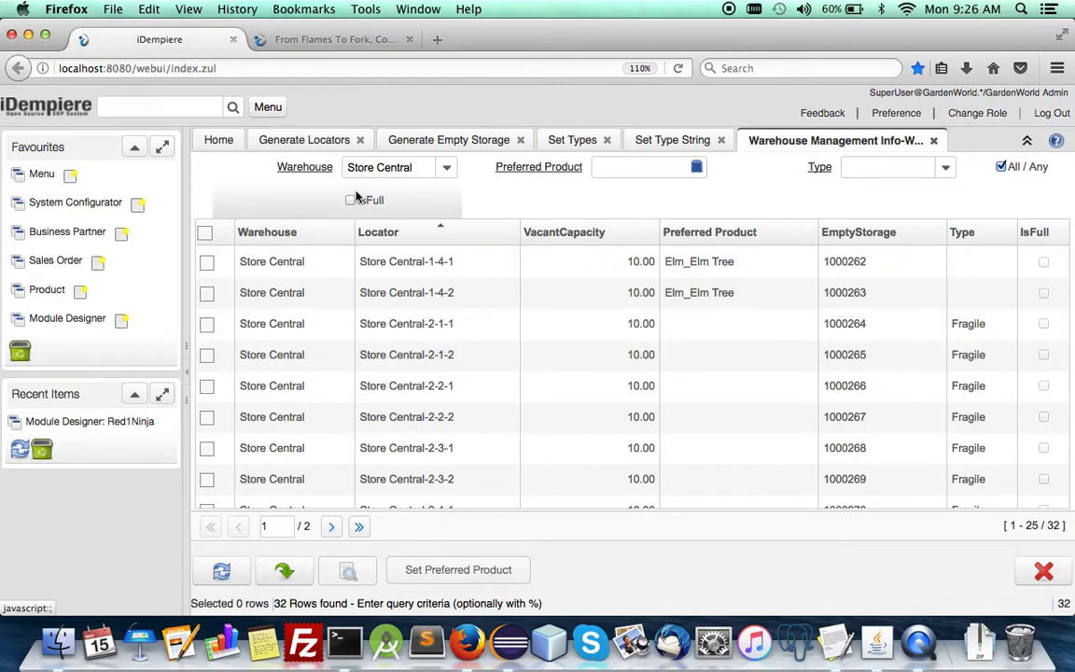
In the Product window, run an advanced search for Product Category Bushes.
{"action": "left_click", "coordinate": [48, 291]}
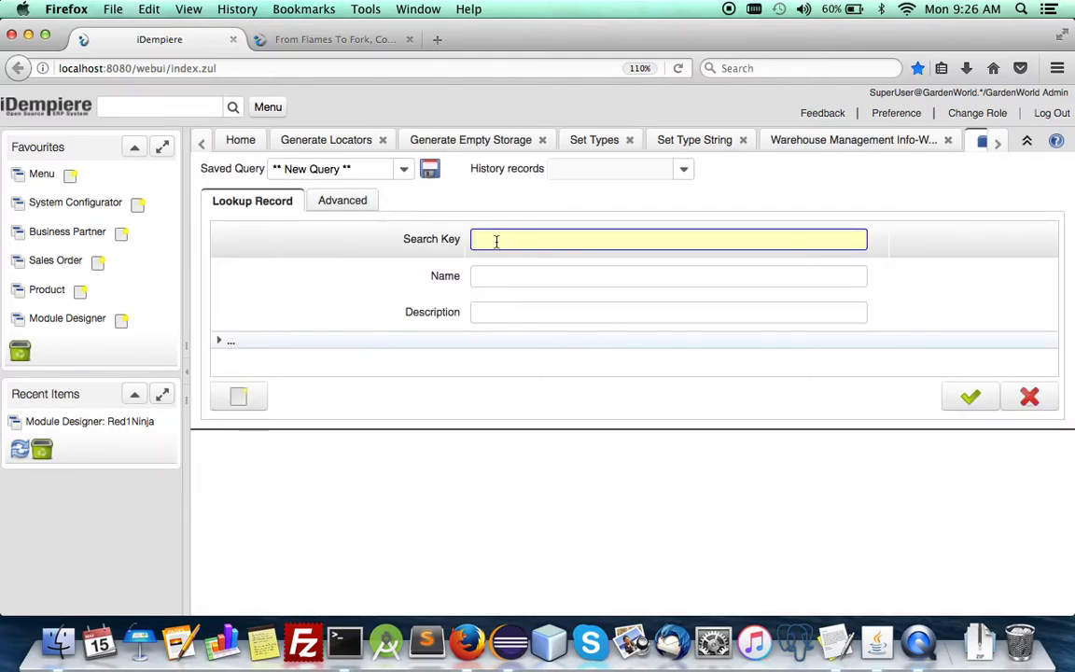
{"action": "left_click", "coordinate": [352, 207]}
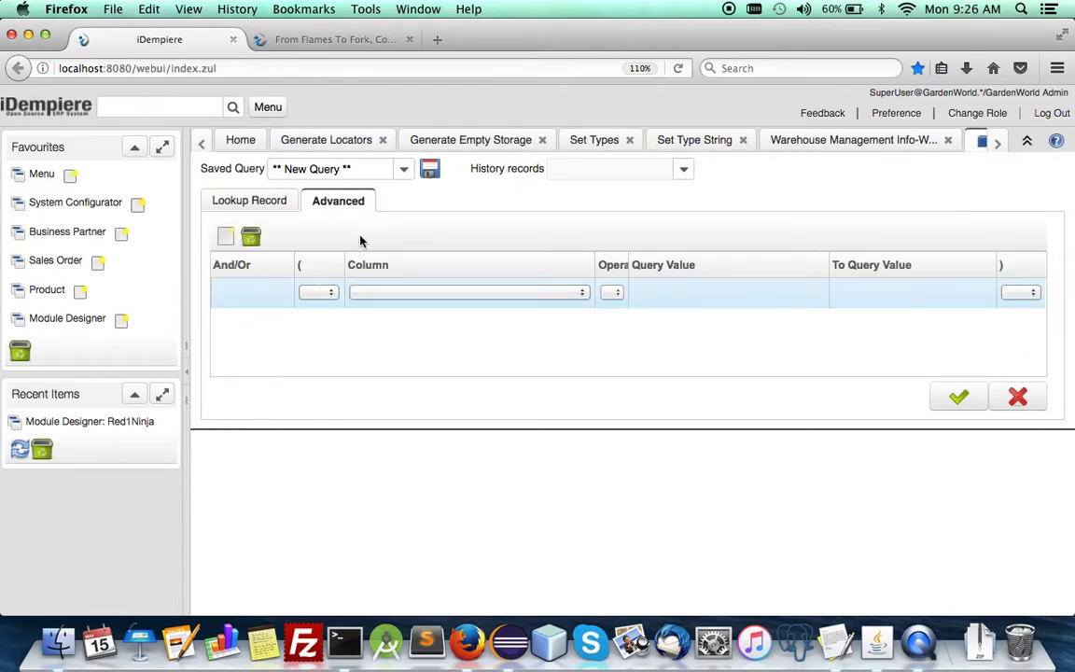
{"action": "left_click", "coordinate": [385, 295]}
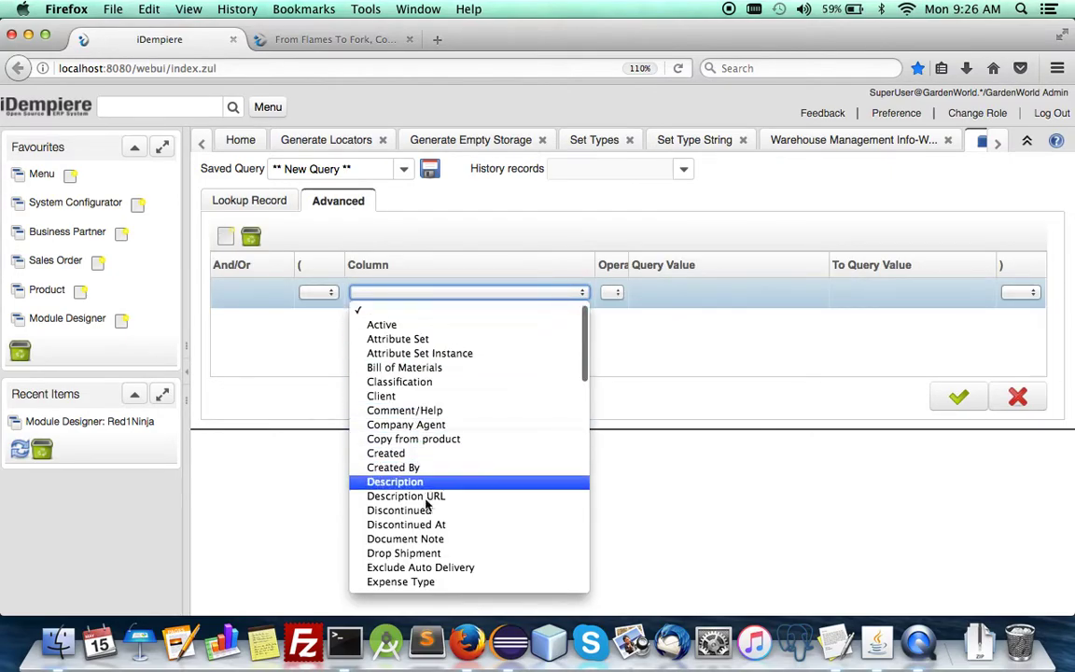
{"action": "scroll", "coordinate": [432, 530], "scroll_direction": "down", "scroll_amount": 3}
{"action": "scroll", "coordinate": [430, 529], "scroll_direction": "down", "scroll_amount": 5}
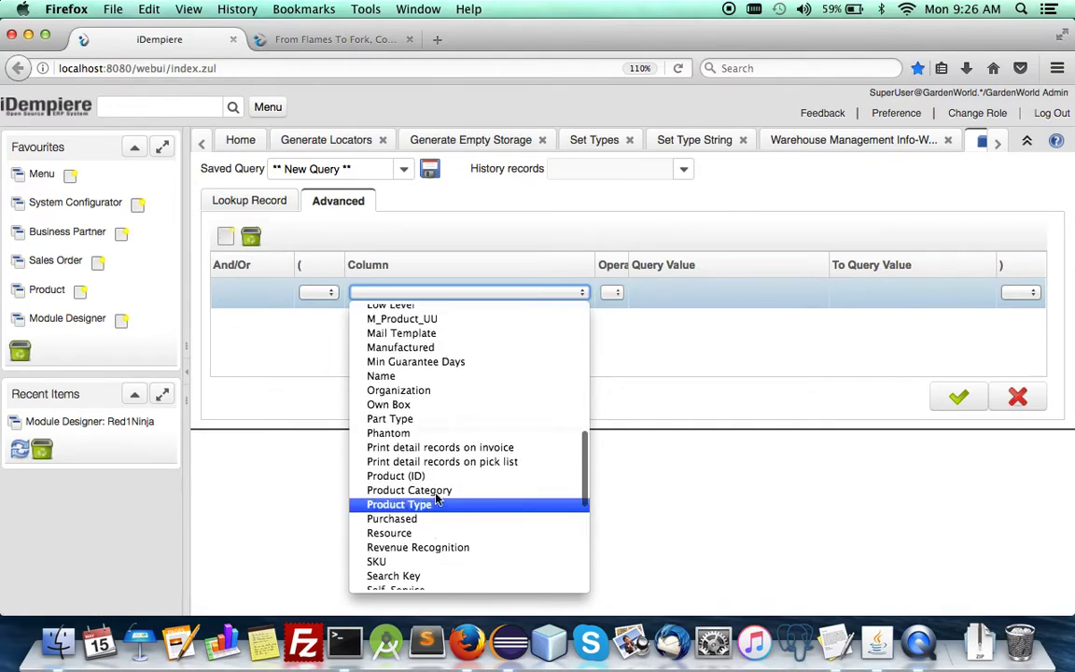
{"action": "left_click", "coordinate": [403, 491]}
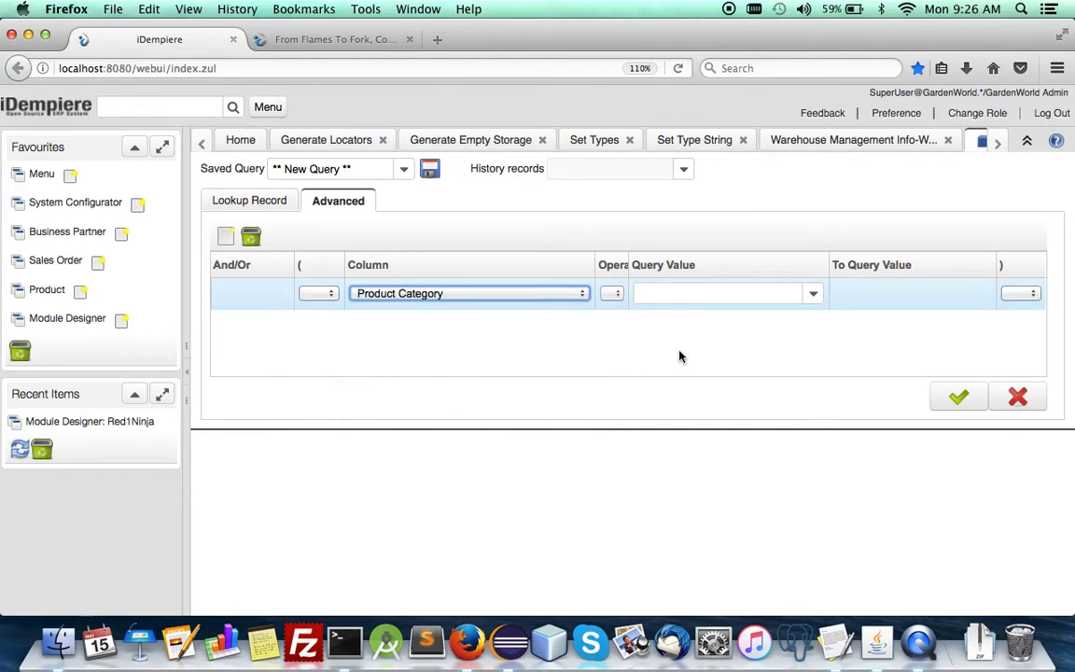
{"action": "left_click", "coordinate": [719, 295]}
{"action": "type", "text": "Bushes"}
{"action": "left_click", "coordinate": [875, 327]}
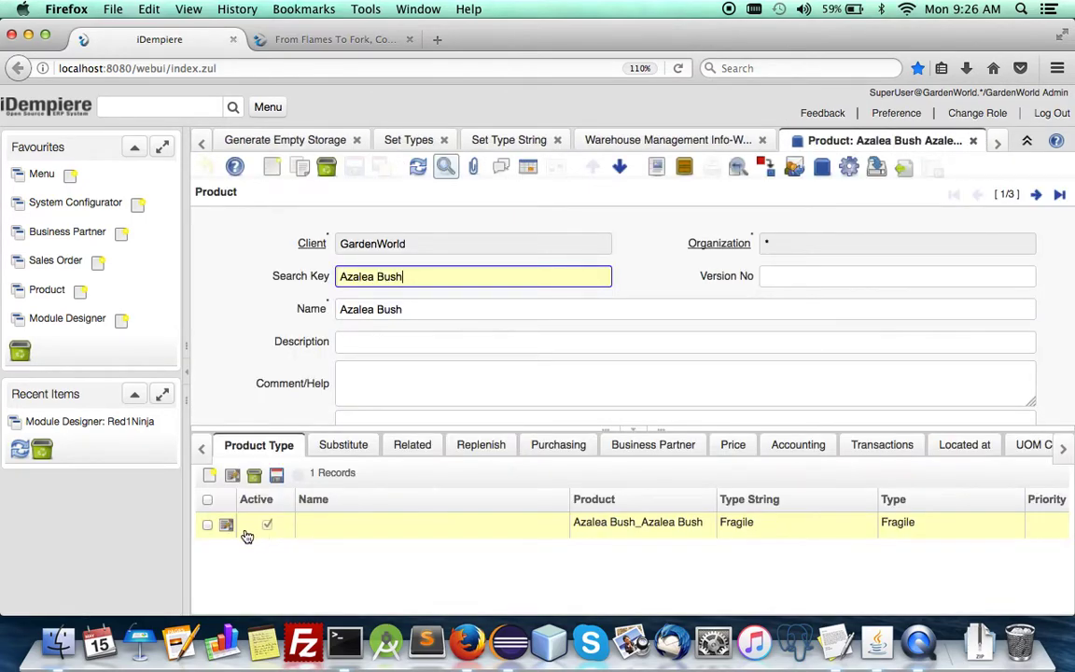
Name the Azalea Bush product type record 'Fragile Azalea' and save it.
{"action": "left_click", "coordinate": [225, 524]}
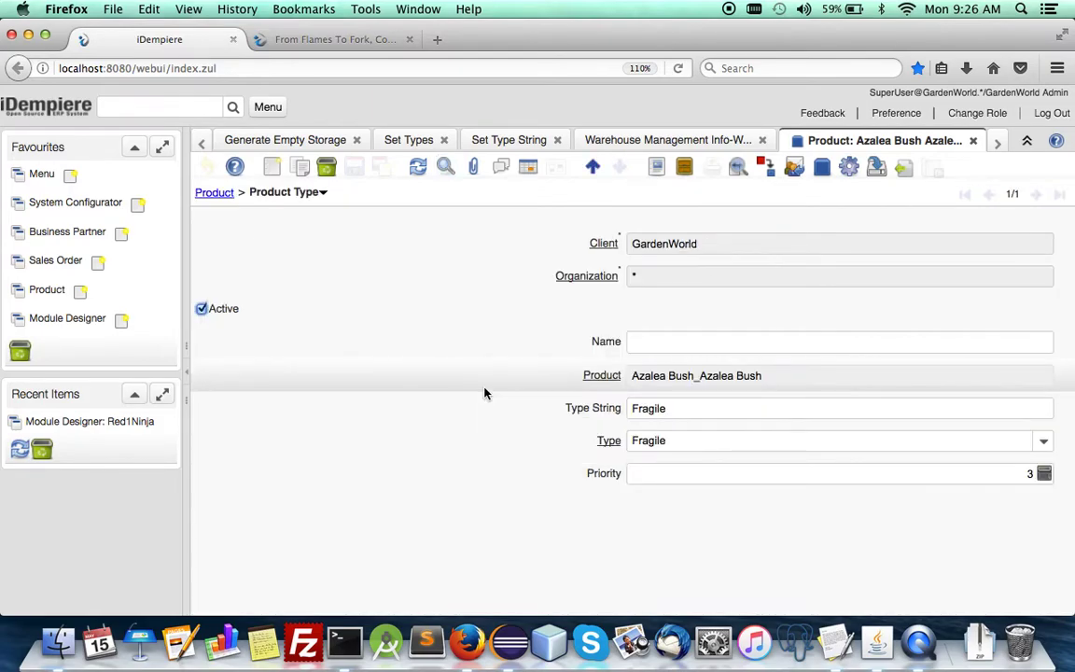
{"action": "left_click", "coordinate": [692, 341]}
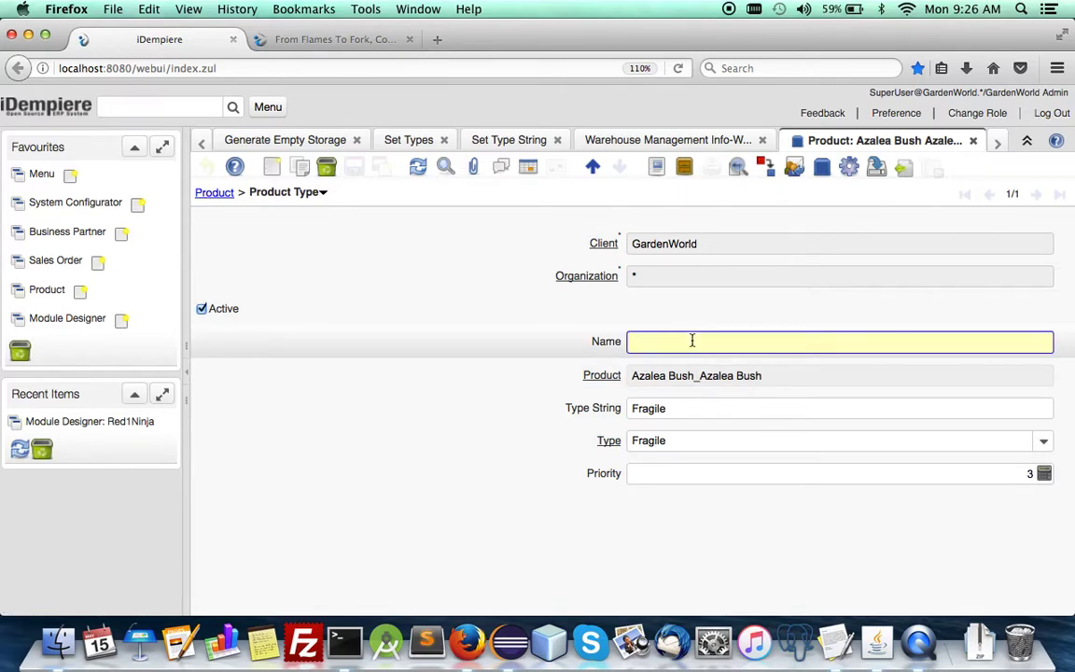
{"action": "type", "text": "Fragile Azalea"}
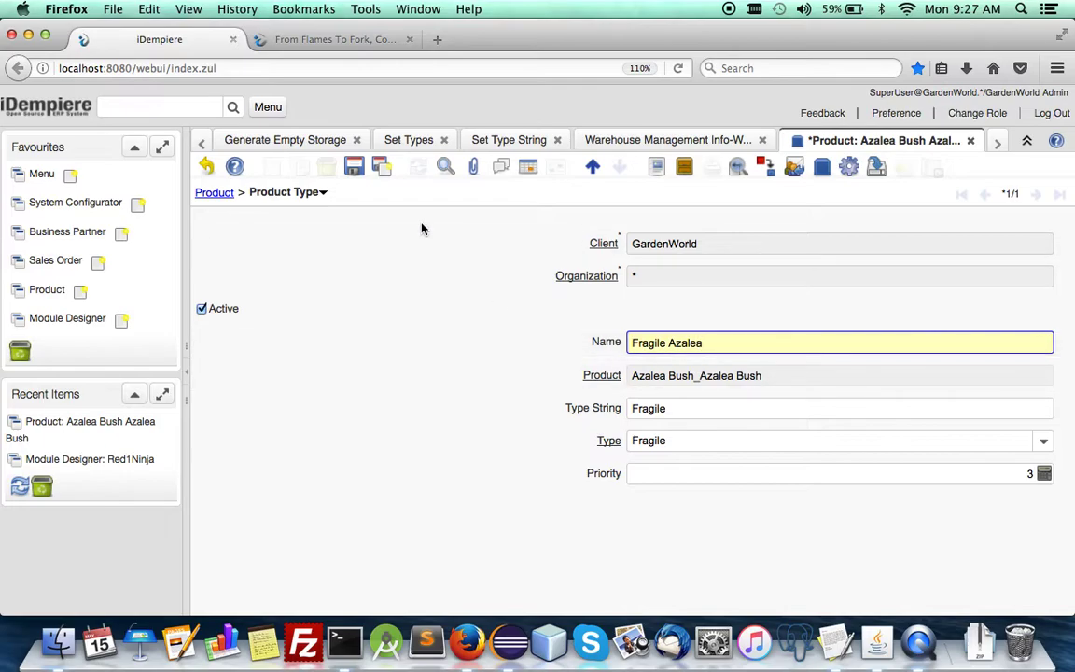
{"action": "left_click", "coordinate": [365, 168]}
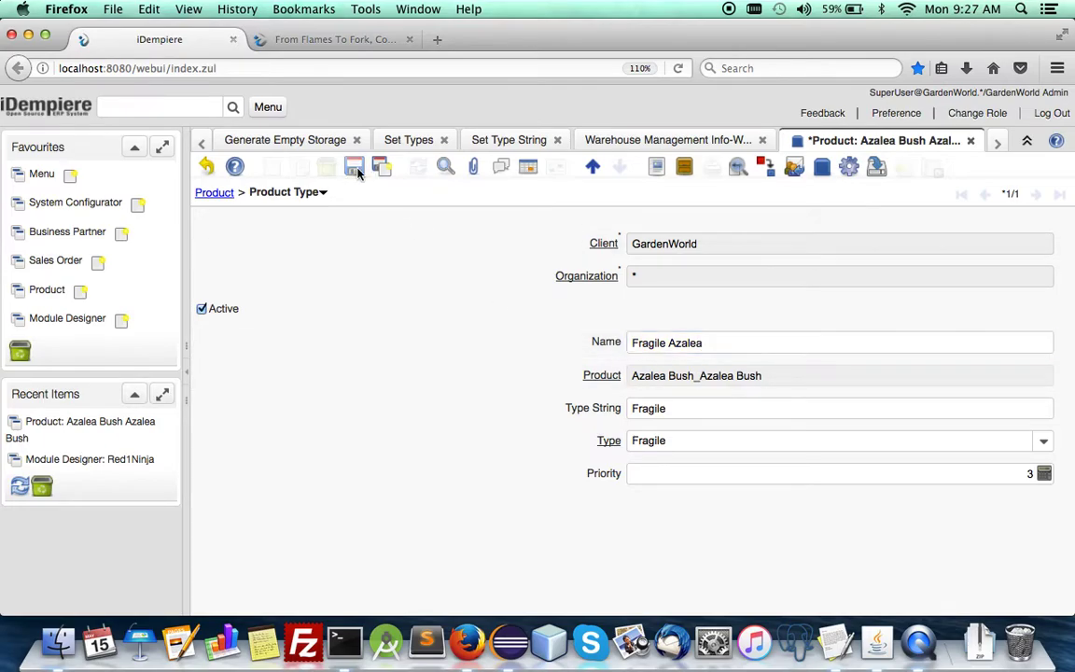
{"action": "left_click", "coordinate": [201, 194]}
Close all windows and query Orders Scheduling with Sales Transaction unchecked.
{"action": "left_click", "coordinate": [199, 143]}
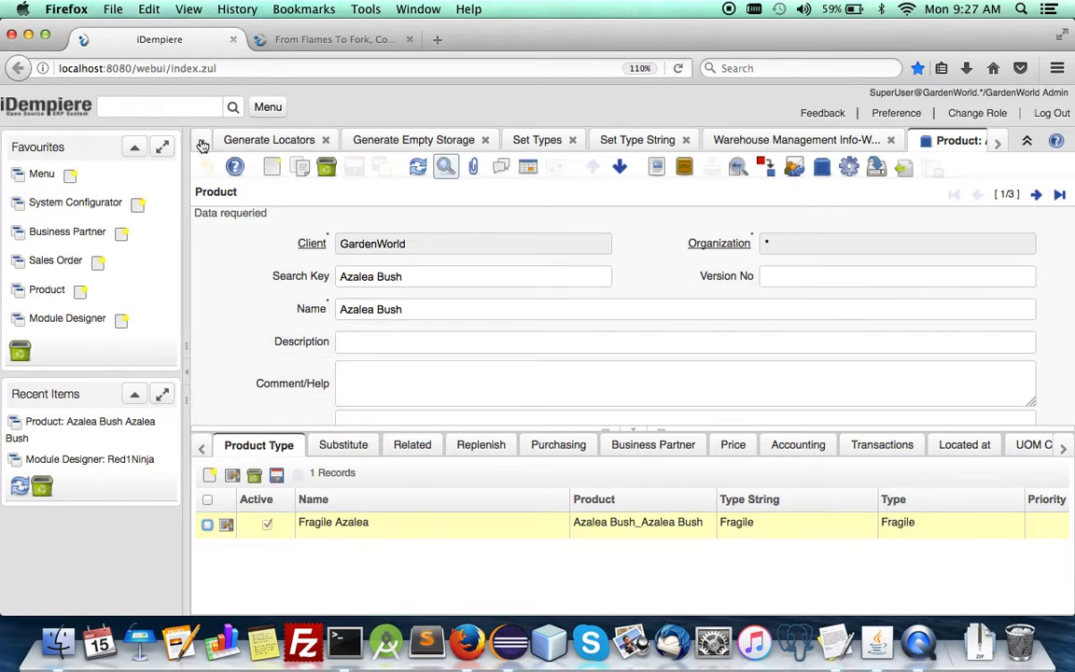
{"action": "right_click", "coordinate": [256, 145]}
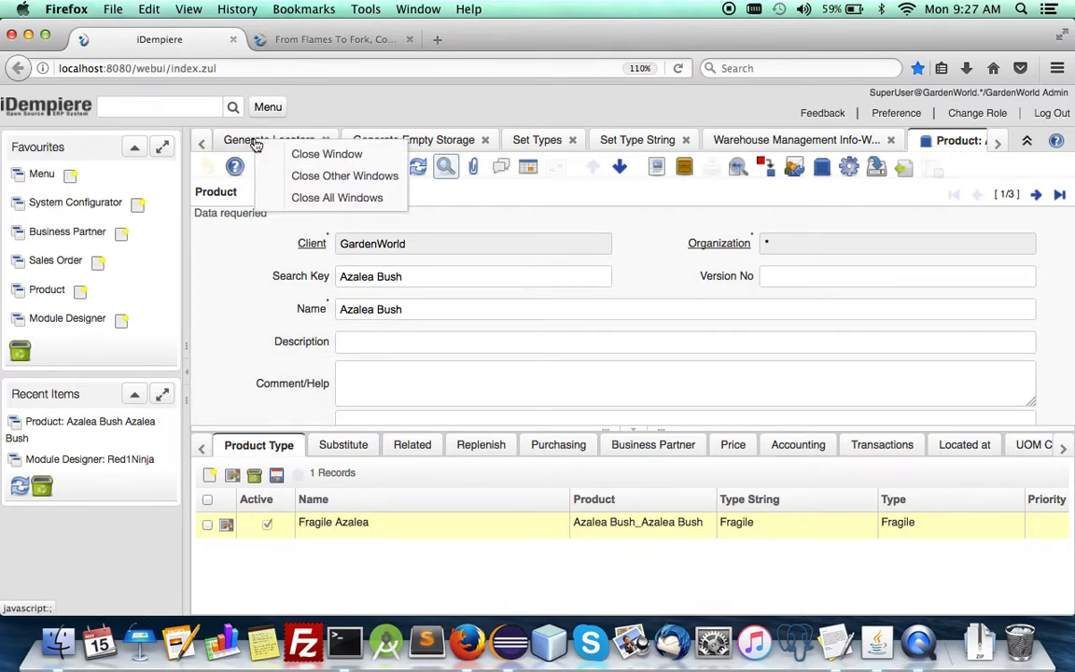
{"action": "left_click", "coordinate": [294, 197]}
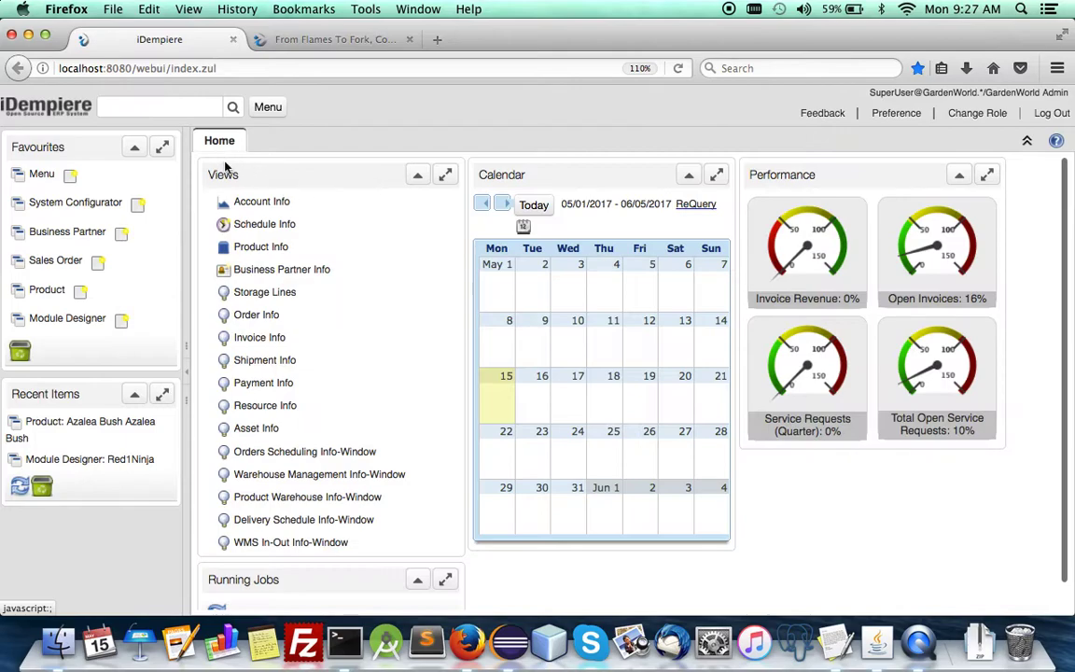
{"action": "left_click", "coordinate": [317, 452]}
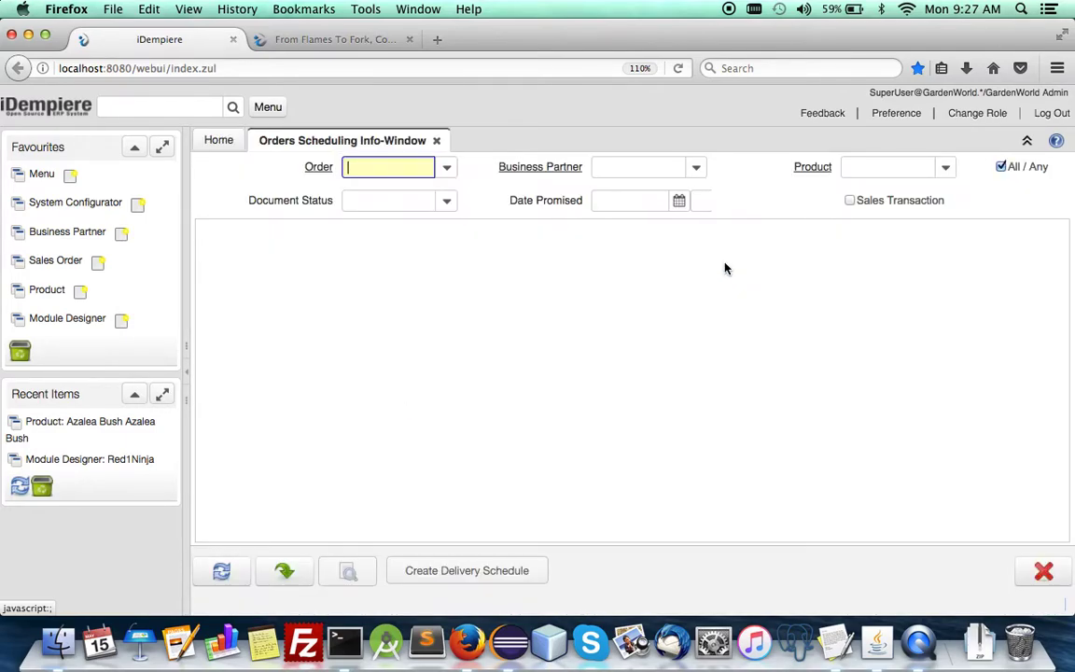
{"action": "left_click", "coordinate": [236, 565]}
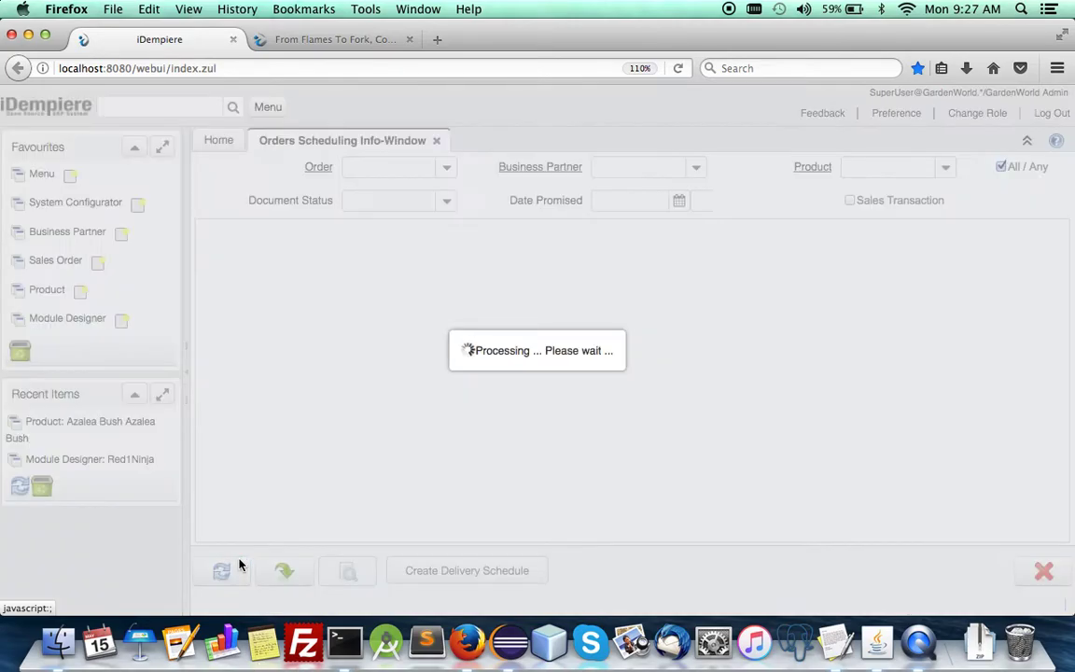
{"action": "left_click", "coordinate": [851, 201]}
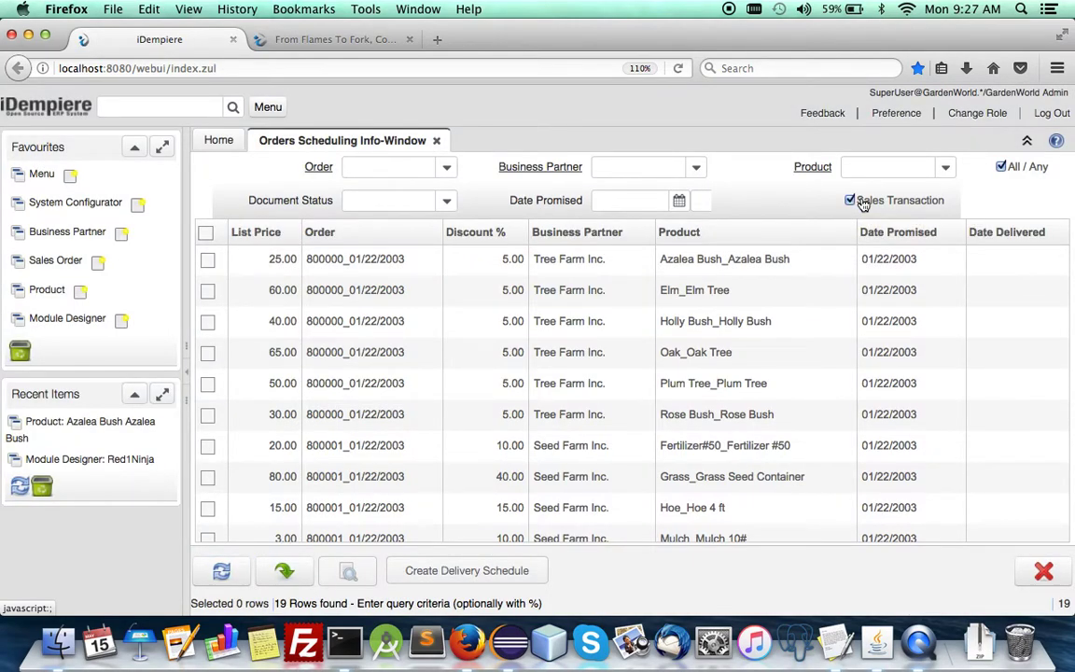
{"action": "left_click", "coordinate": [221, 570]}
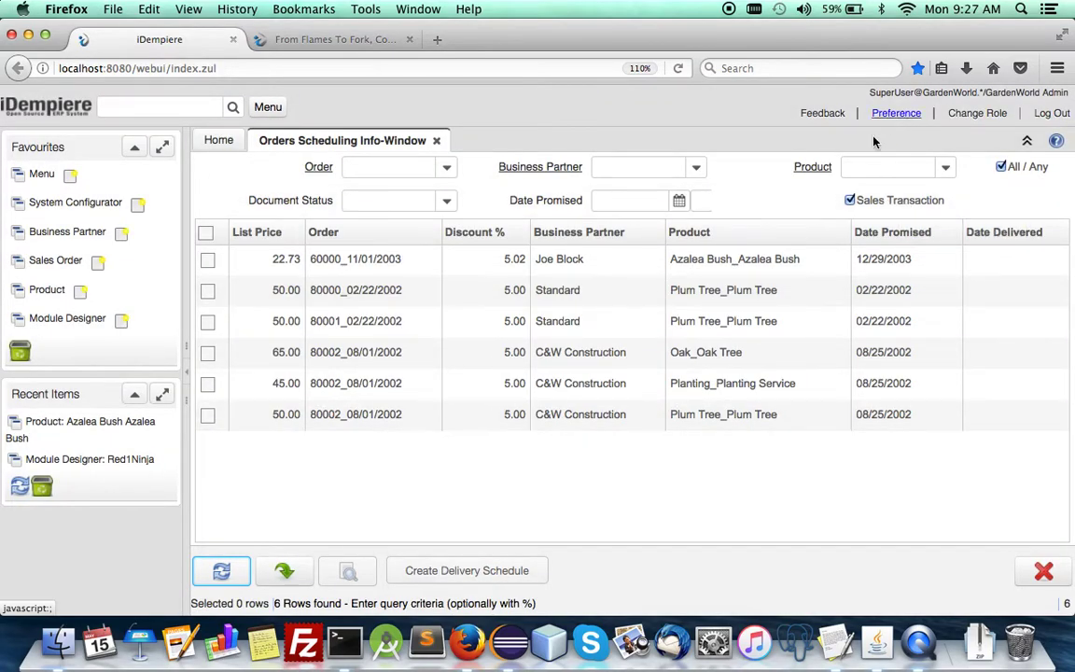
{"action": "left_click", "coordinate": [851, 200]}
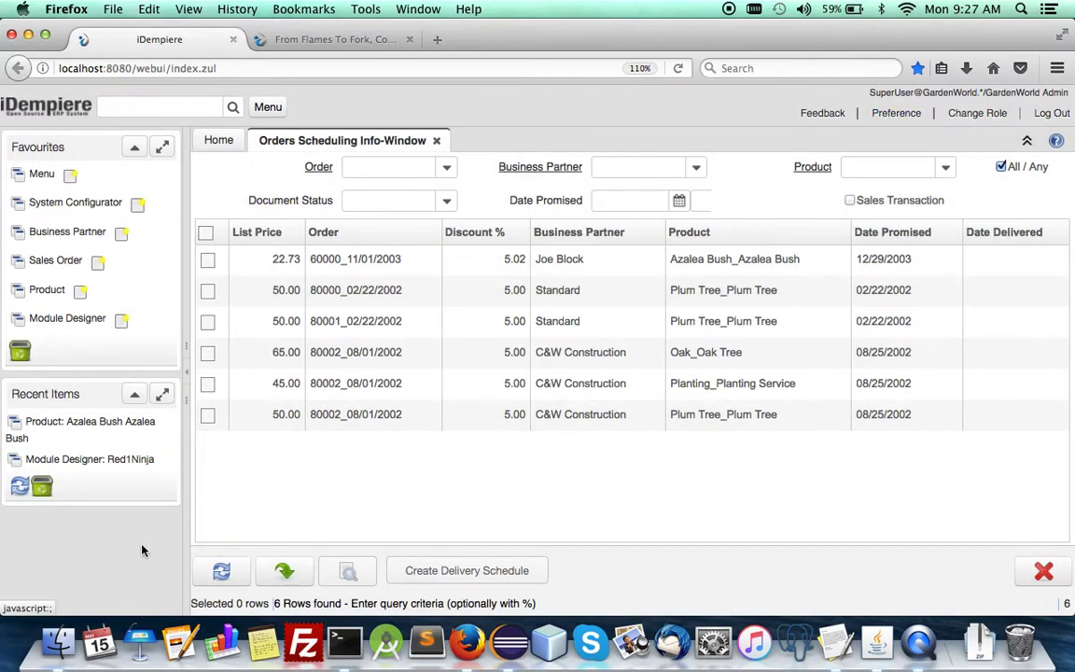
{"action": "left_click", "coordinate": [221, 570]}
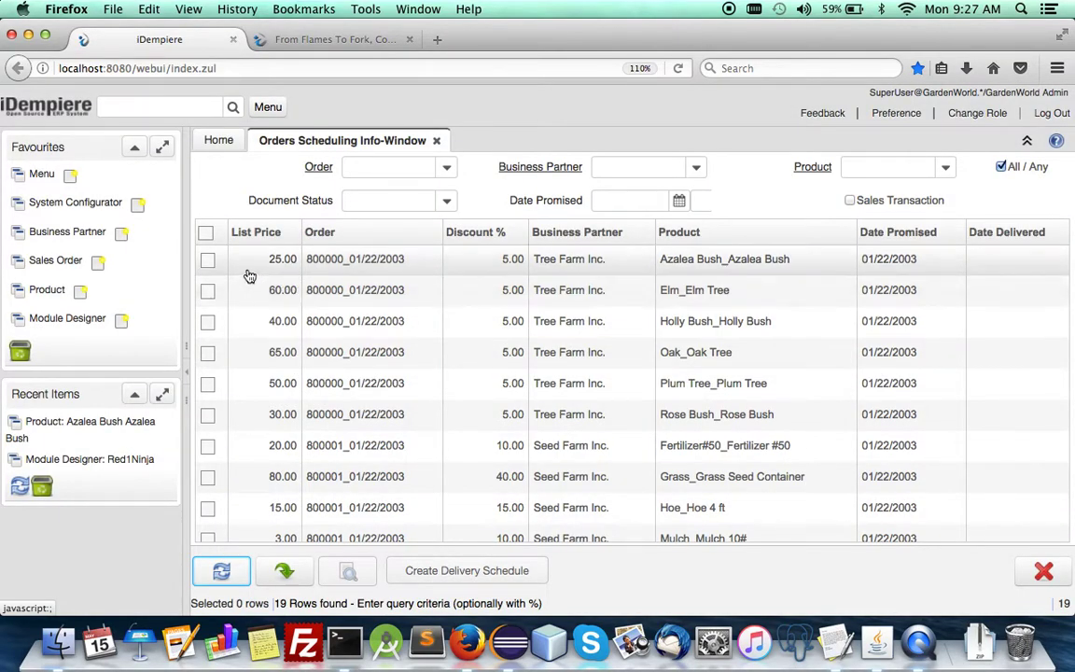
Filter to business partner Tree Farm Inc., select all six order lines and start Create Delivery Schedule.
{"action": "scroll", "coordinate": [277, 362], "scroll_direction": "down", "scroll_amount": 5}
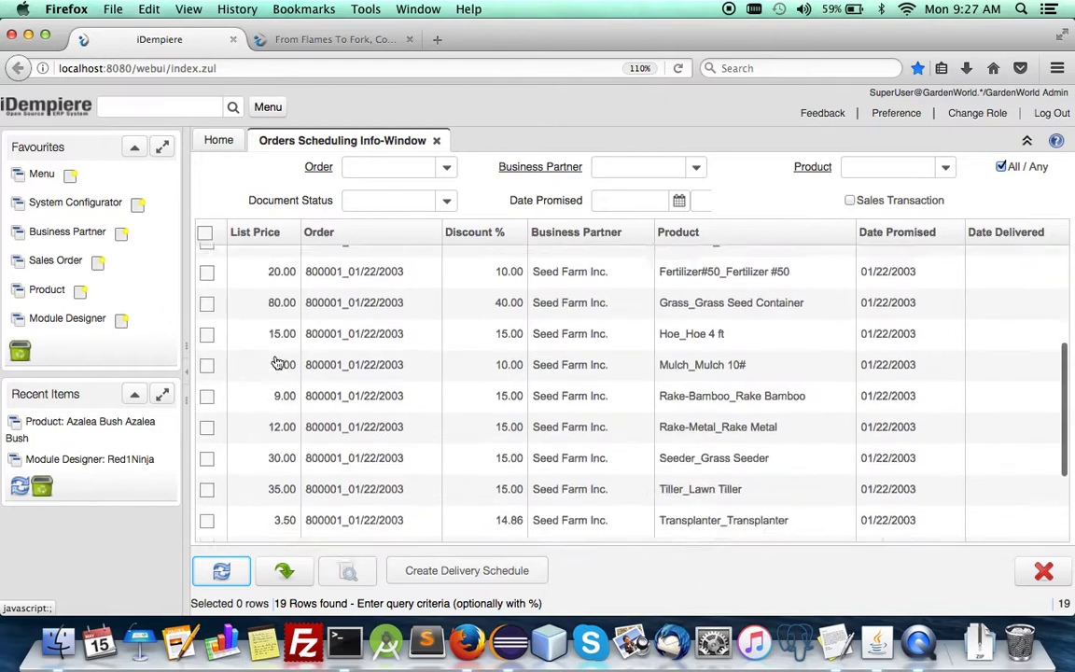
{"action": "scroll", "coordinate": [277, 362], "scroll_direction": "up", "scroll_amount": 5}
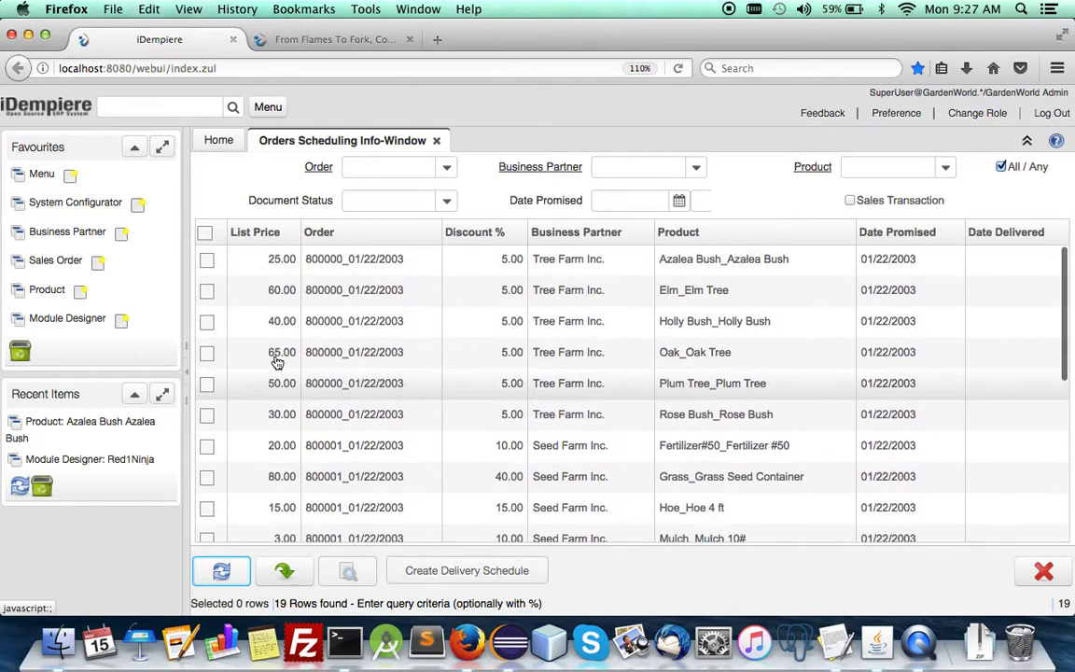
{"action": "scroll", "coordinate": [583, 446], "scroll_direction": "down", "scroll_amount": 5}
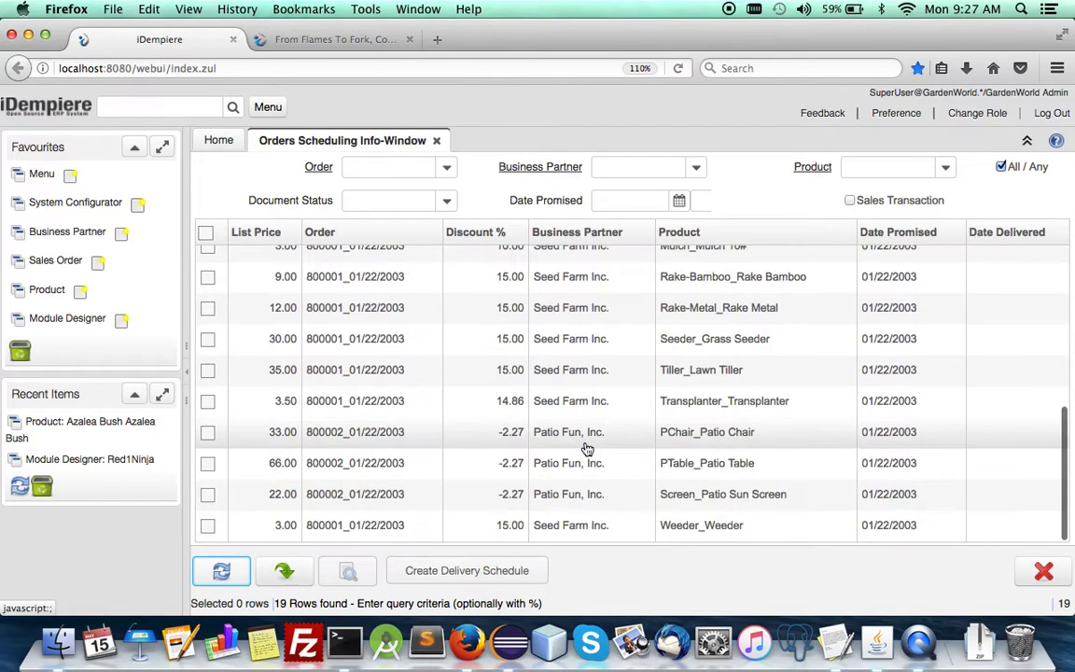
{"action": "scroll", "coordinate": [583, 446], "scroll_direction": "up", "scroll_amount": 5}
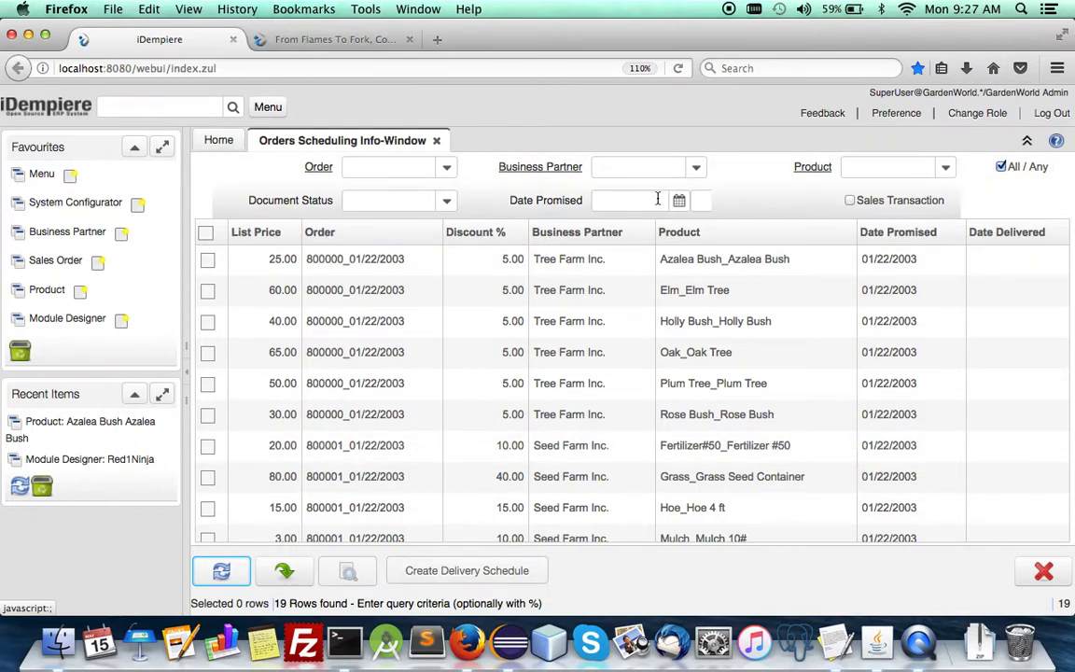
{"action": "left_click", "coordinate": [662, 170]}
{"action": "type", "text": "Tree Farm Inc."}
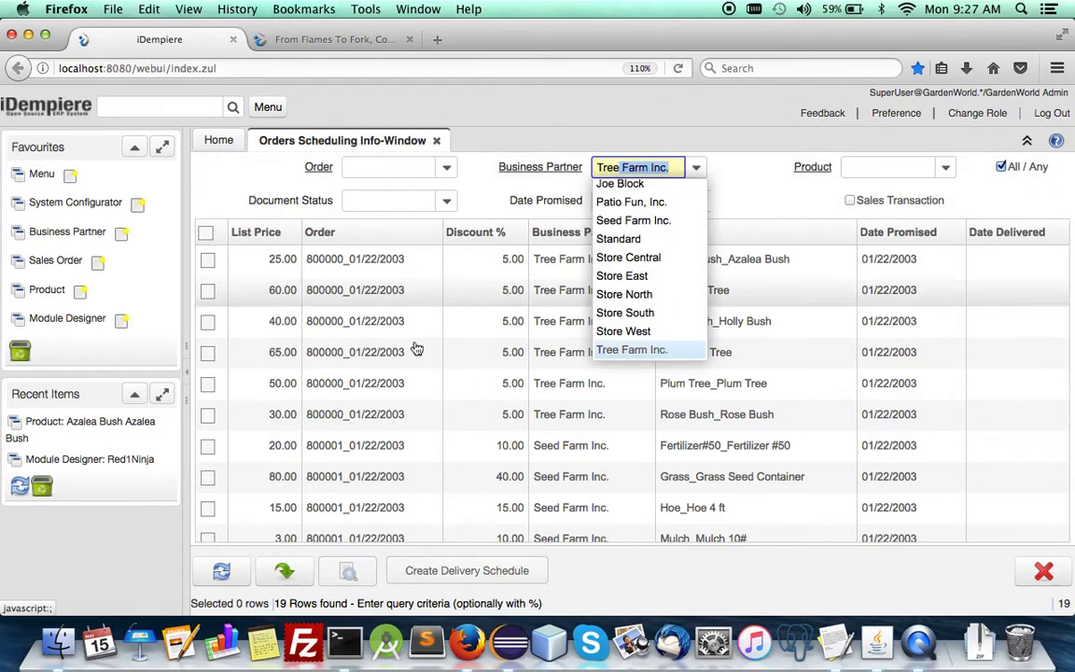
{"action": "left_click", "coordinate": [224, 573]}
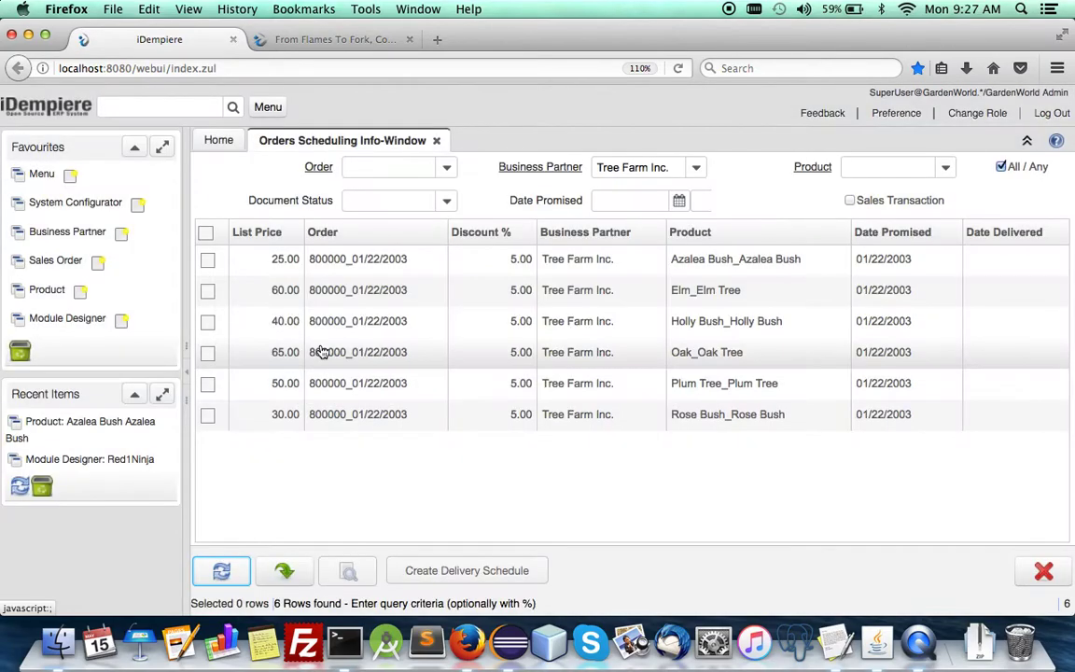
{"action": "left_click", "coordinate": [206, 233]}
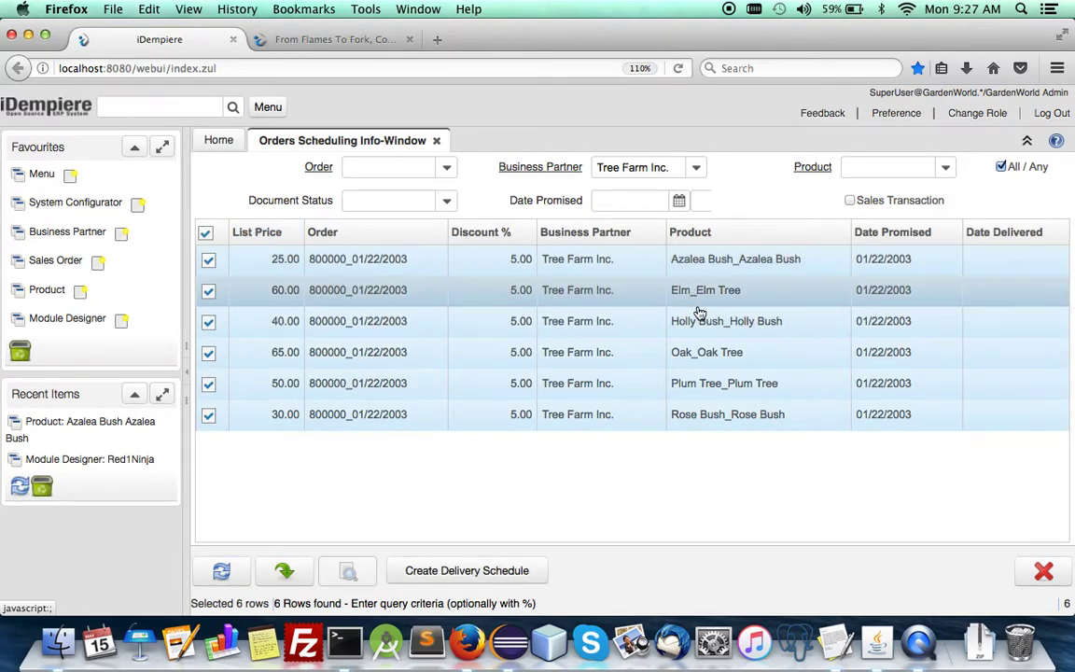
{"action": "left_click", "coordinate": [444, 571]}
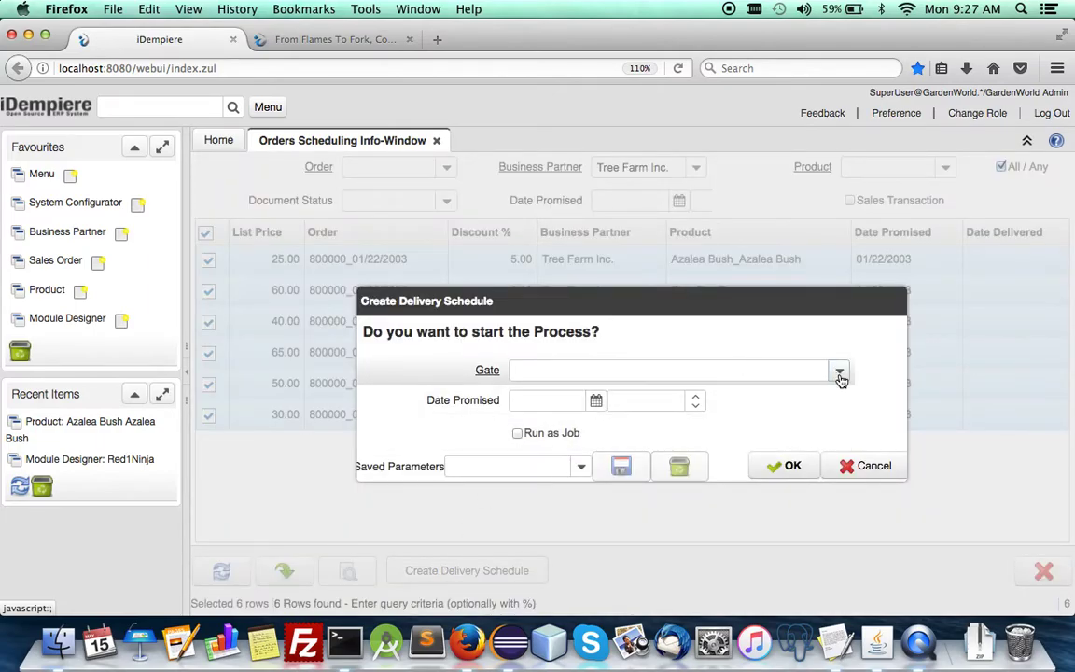
Create the delivery schedule for Gate 1, promised 05/19/2017 11:00 AM, and acknowledge the result.
{"action": "left_click", "coordinate": [838, 371]}
{"action": "left_click", "coordinate": [777, 408]}
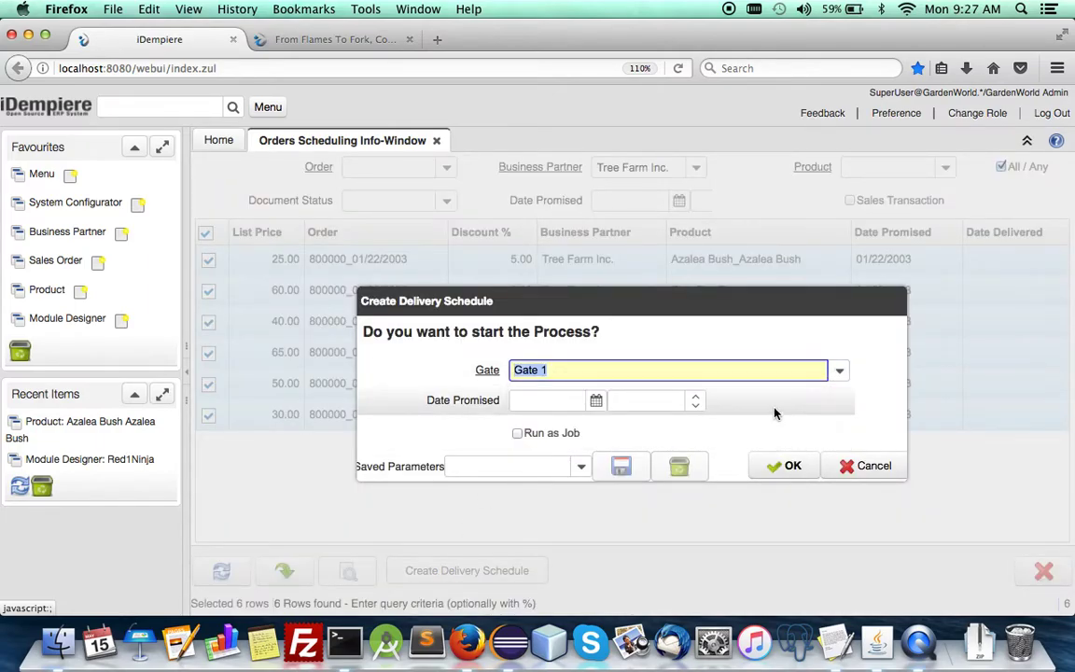
{"action": "left_click", "coordinate": [596, 401]}
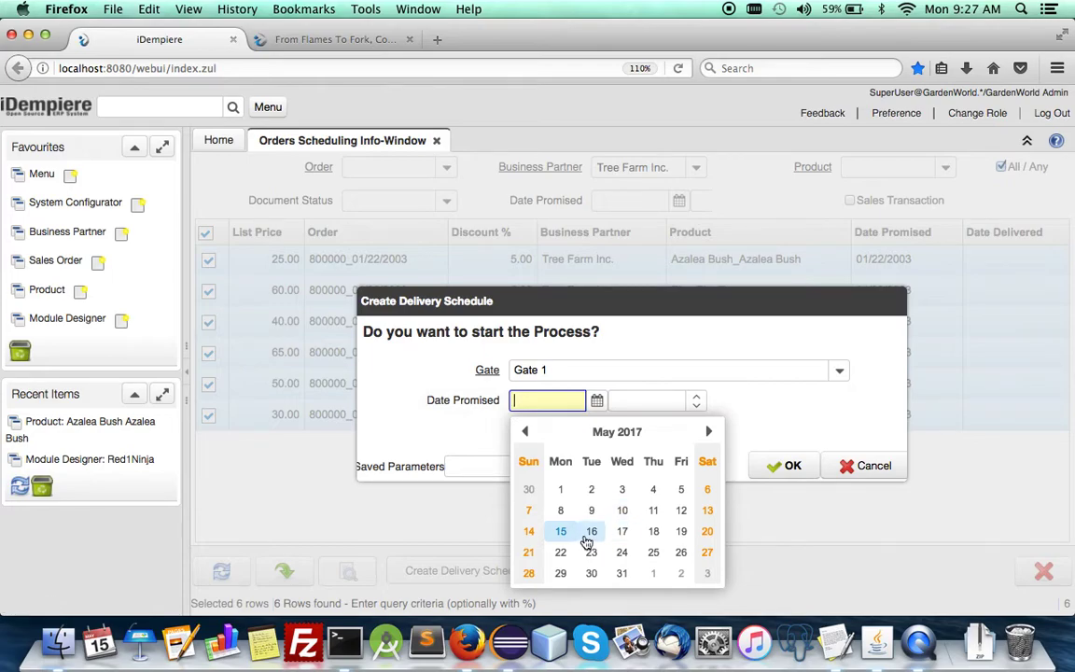
{"action": "left_click", "coordinate": [681, 531]}
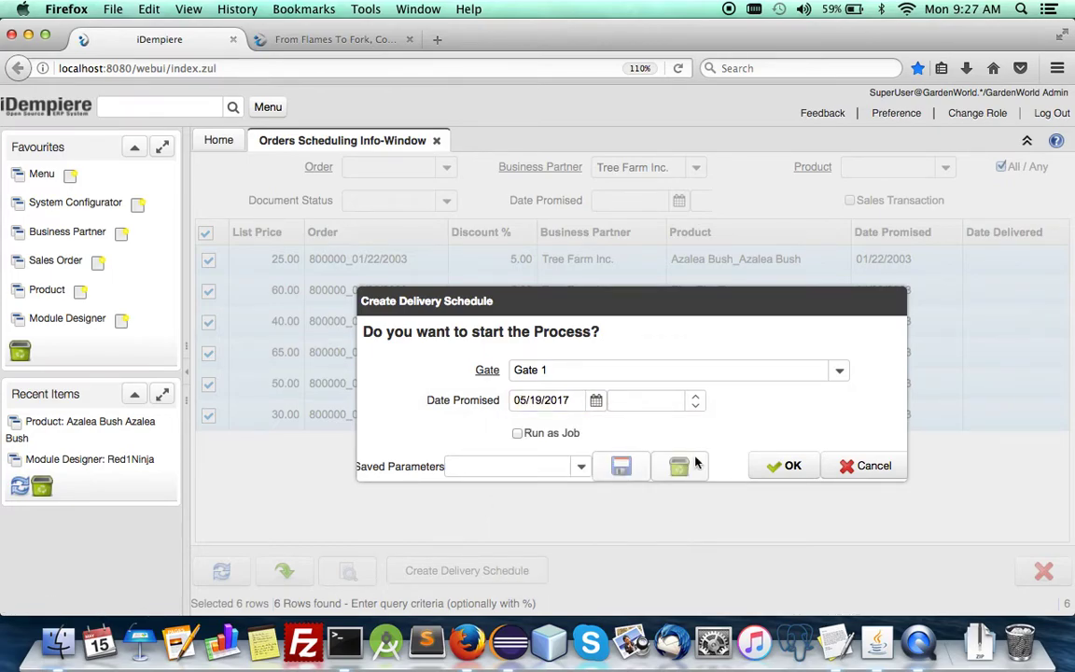
{"action": "left_click", "coordinate": [696, 404]}
{"action": "left_click", "coordinate": [696, 404]}
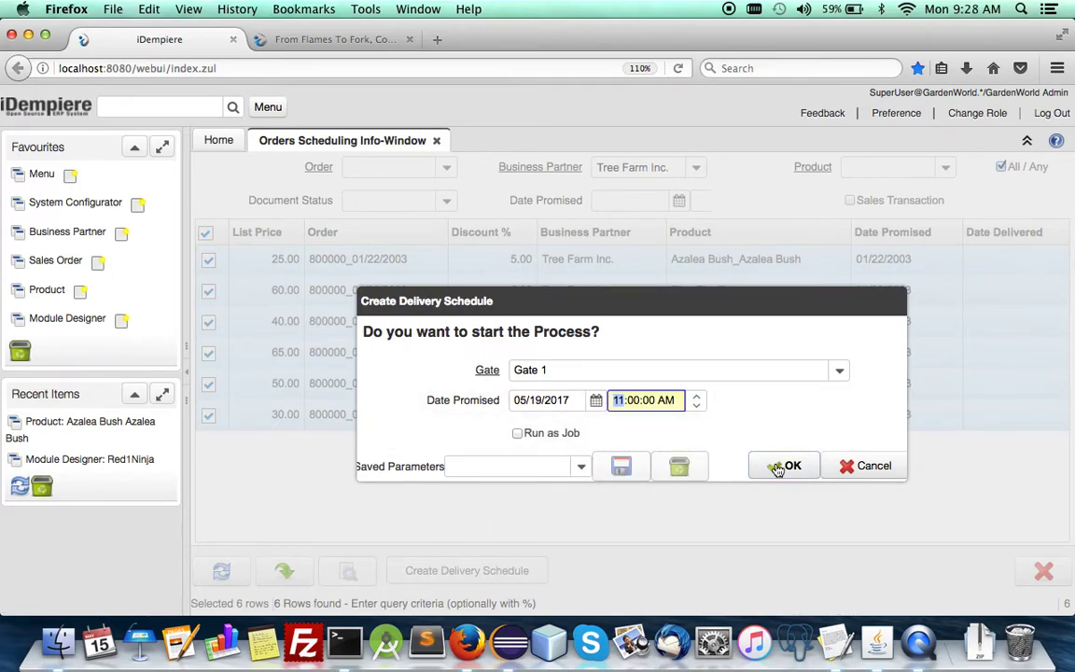
{"action": "left_click", "coordinate": [779, 466]}
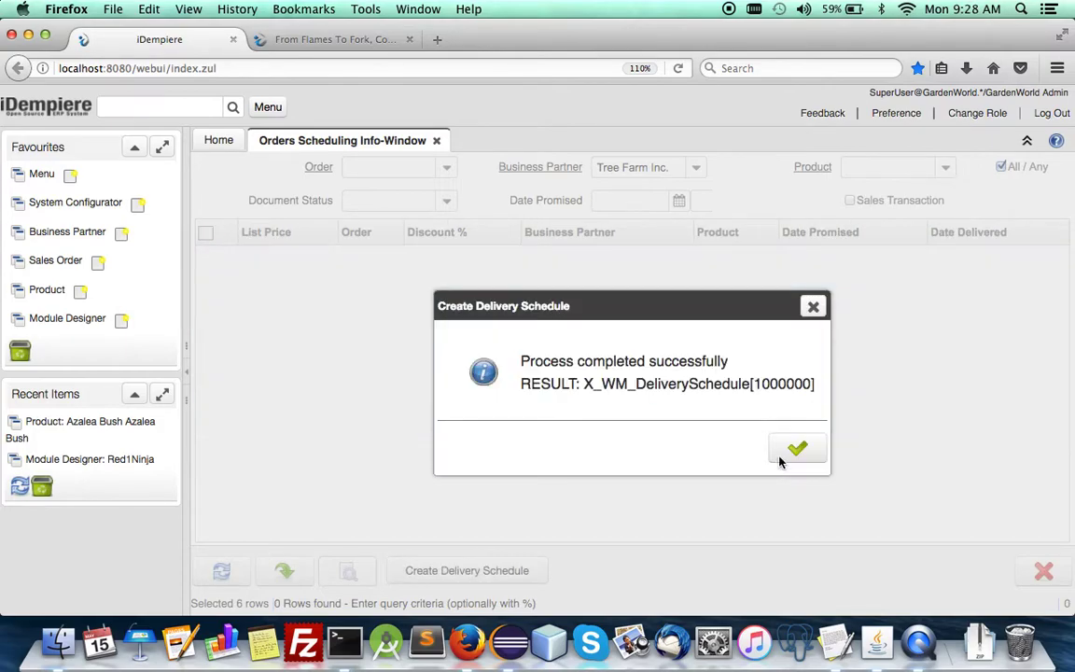
{"action": "left_click", "coordinate": [795, 451]}
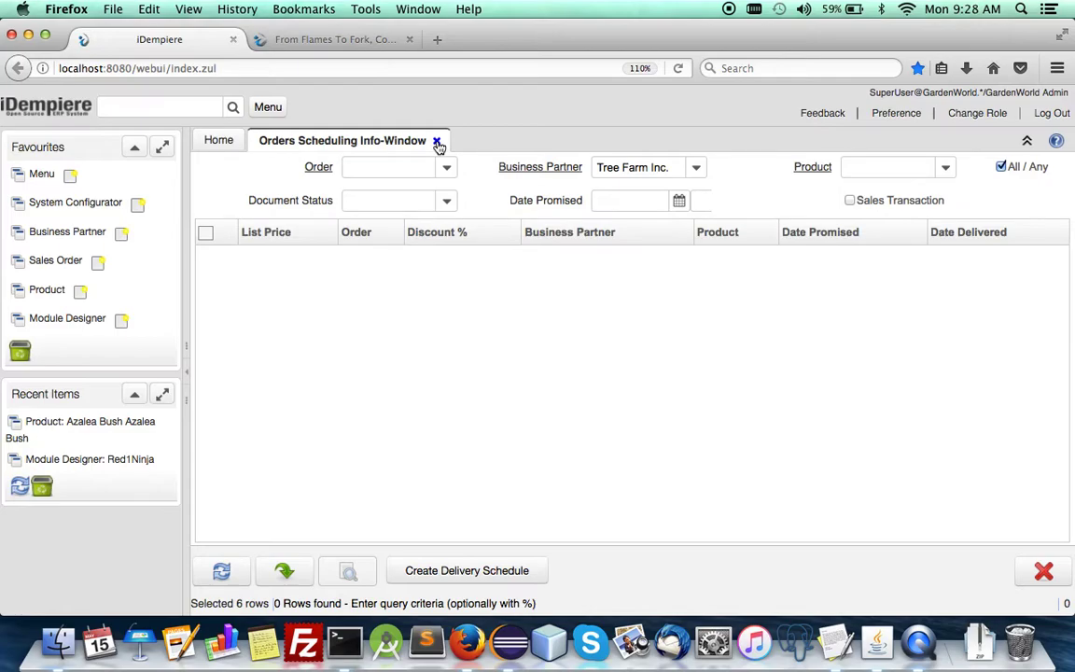
Clear the Tree Farm Inc. business partner filter and requery the remaining orders.
{"action": "left_click", "coordinate": [698, 167]}
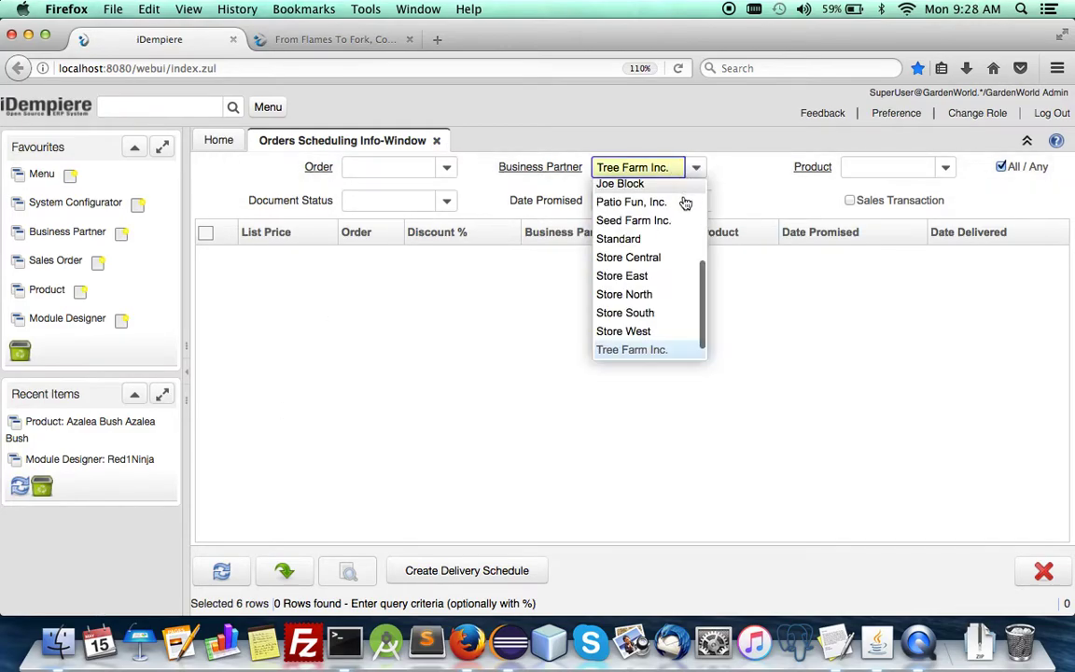
{"action": "scroll", "coordinate": [666, 250], "scroll_direction": "up", "scroll_amount": 3}
{"action": "left_click", "coordinate": [638, 190]}
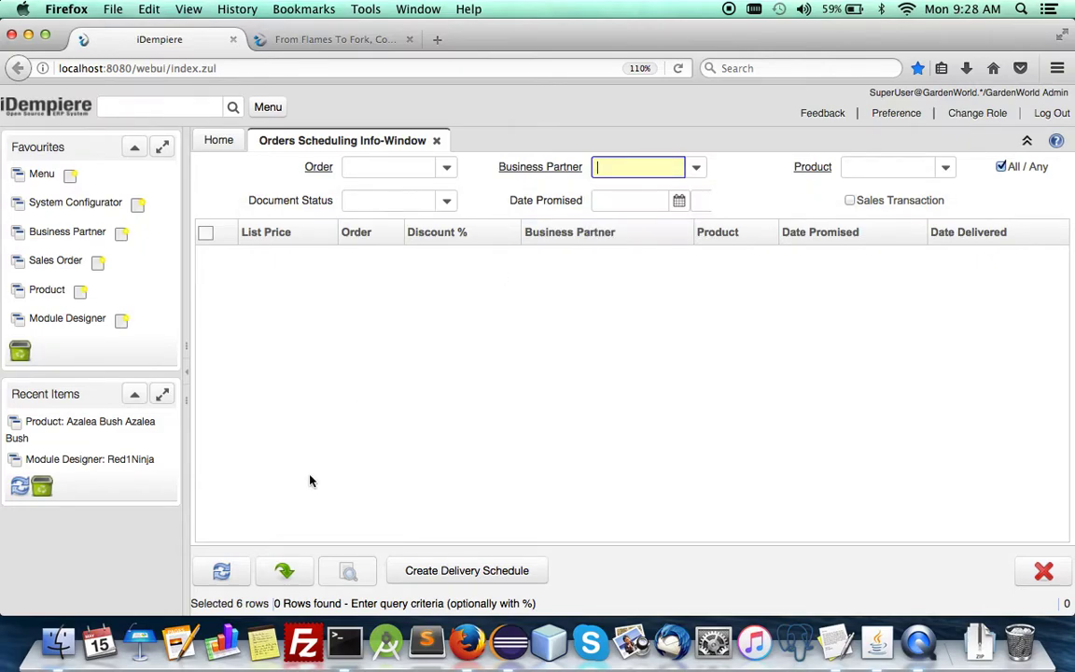
{"action": "left_click", "coordinate": [223, 572]}
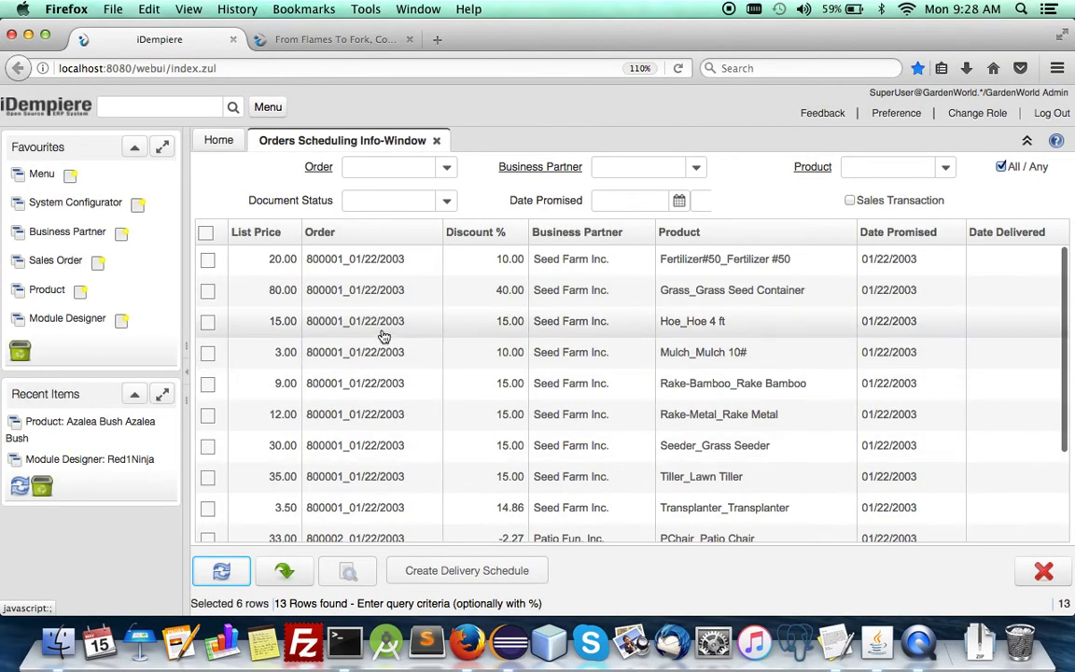
Close the Orders Scheduling Info-Window, leaving only the Home dashboard.
{"action": "left_click", "coordinate": [219, 141]}
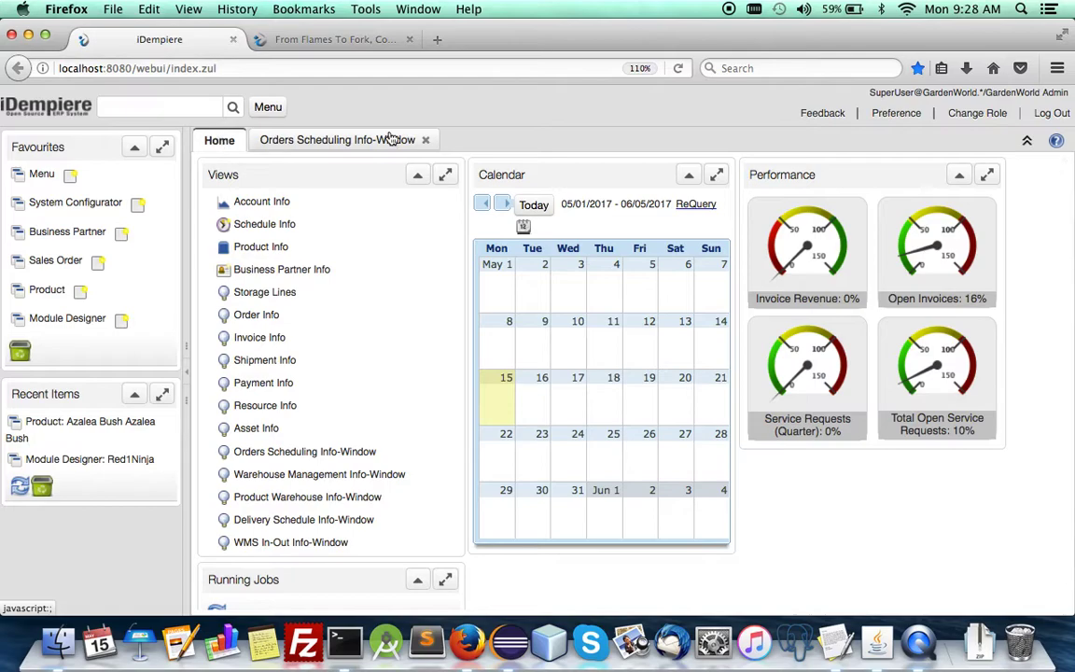
{"action": "left_click", "coordinate": [431, 146]}
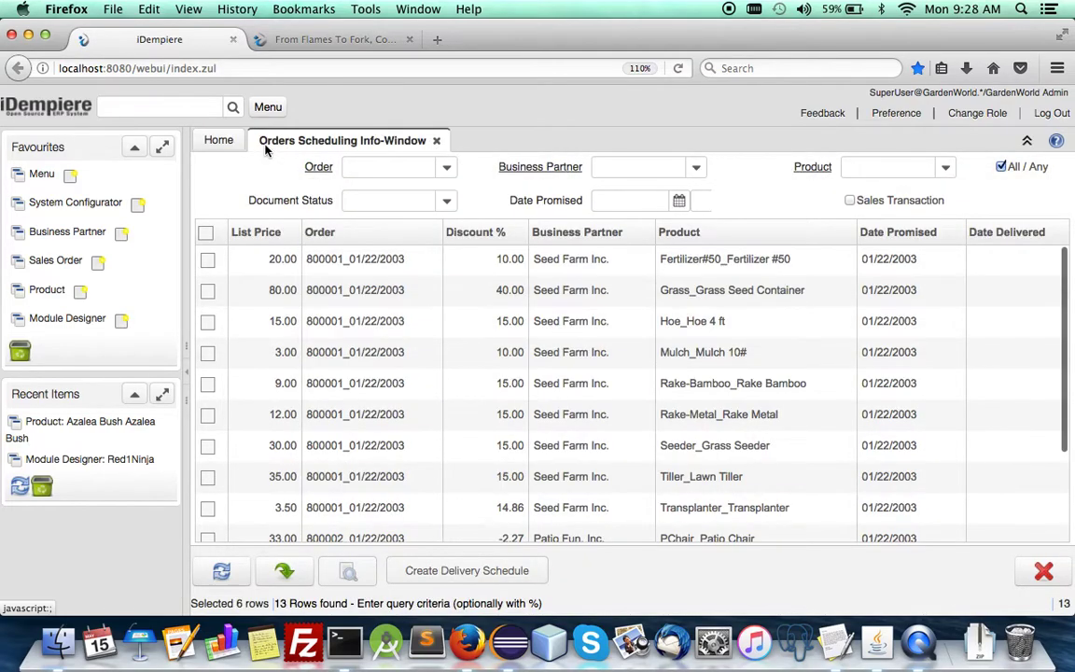
{"action": "left_click", "coordinate": [436, 142]}
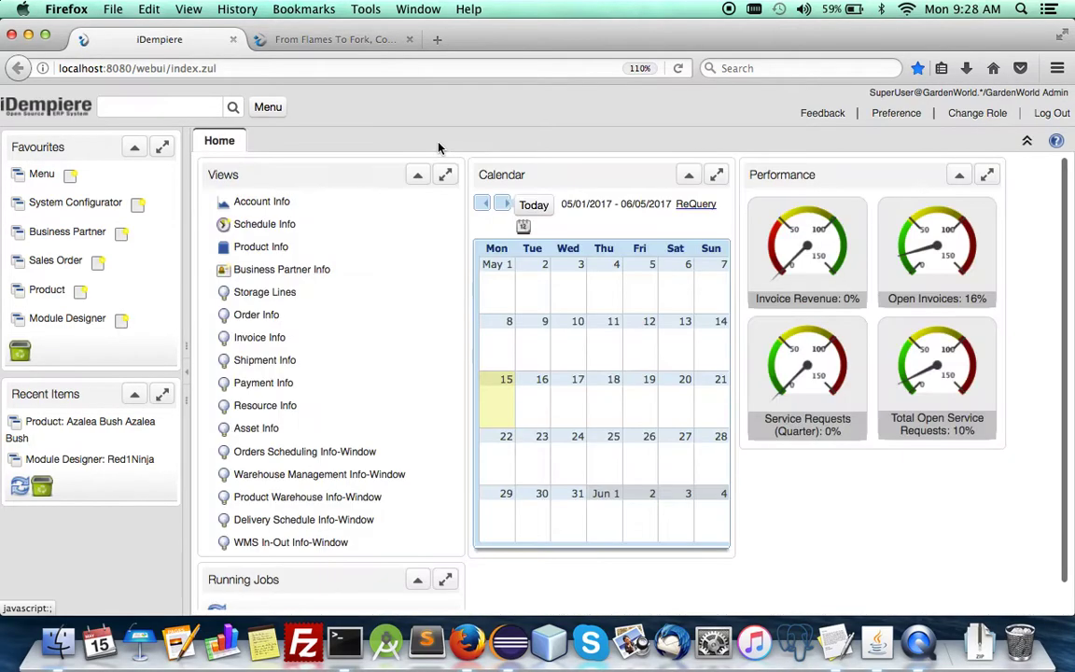
List all delivery schedule lines and zoom from the Azalea Bush line into its Gate 1 schedule record.
{"action": "left_click", "coordinate": [263, 520]}
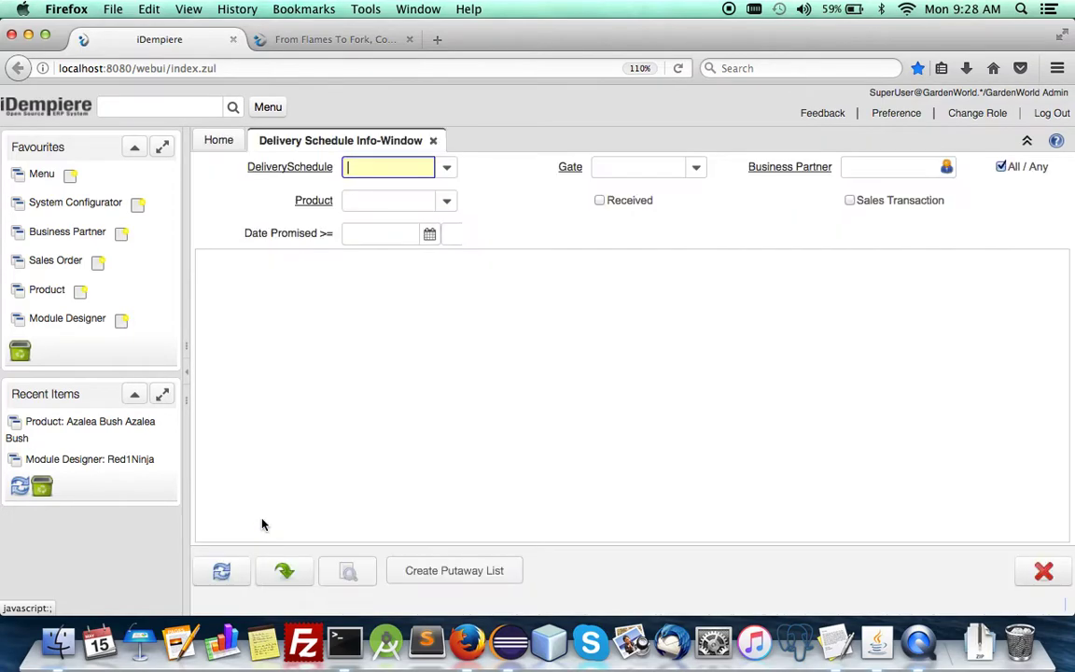
{"action": "left_click", "coordinate": [221, 570]}
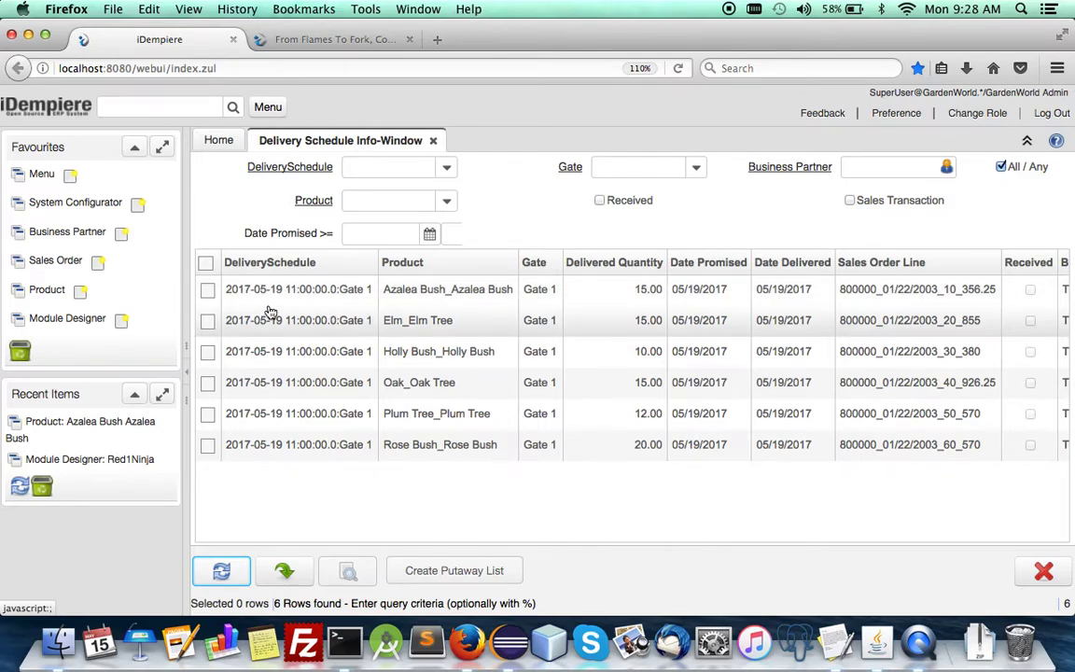
{"action": "left_click", "coordinate": [209, 294]}
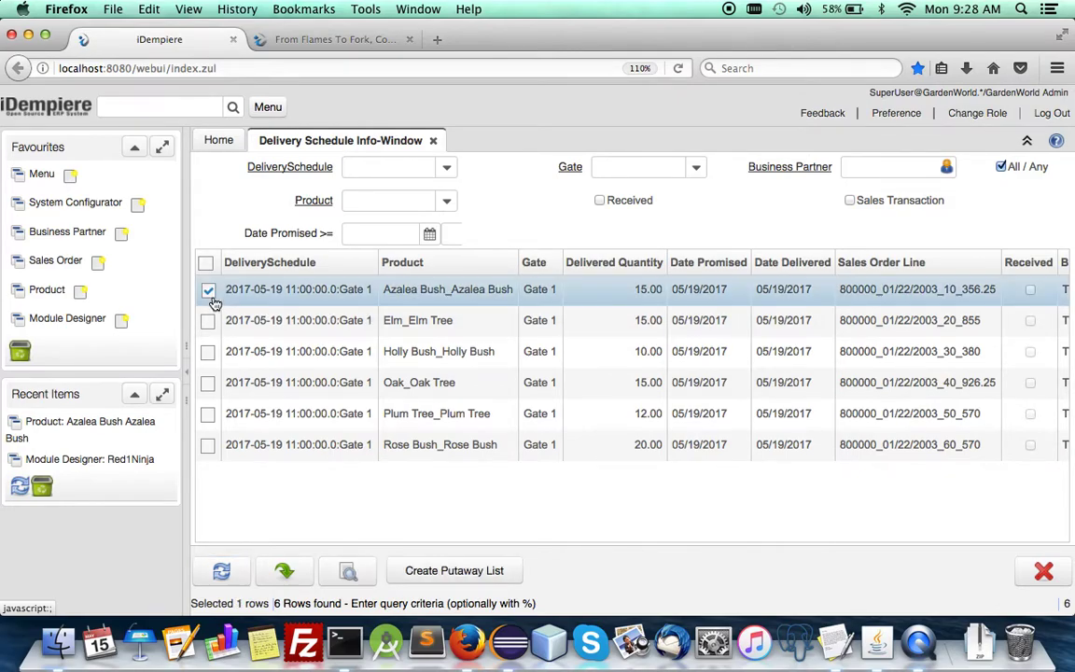
{"action": "left_click", "coordinate": [353, 572]}
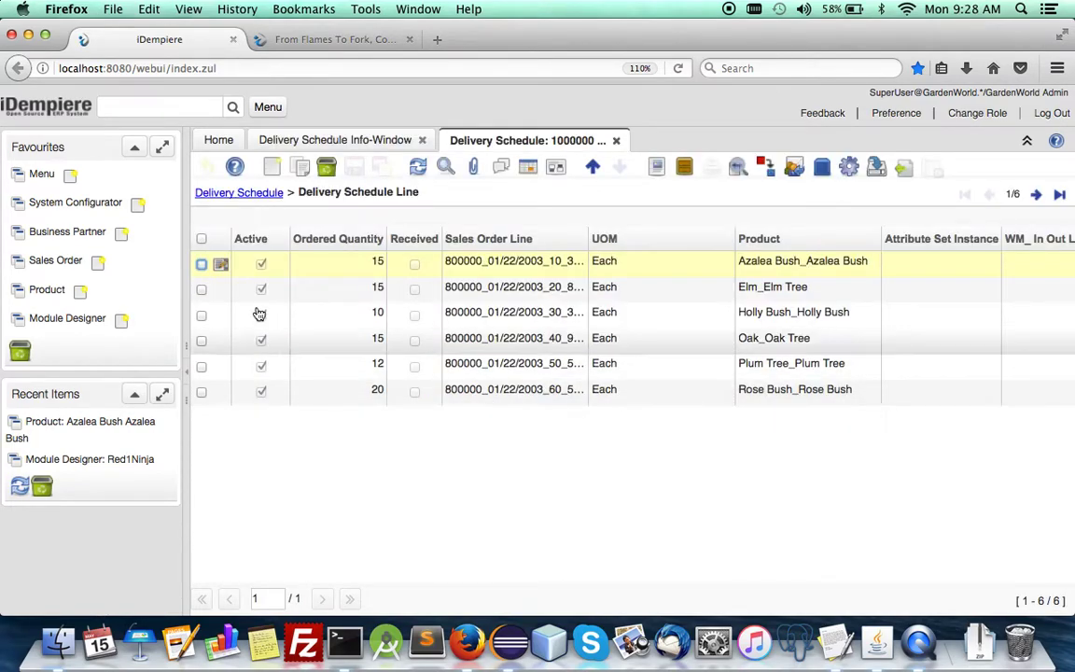
Complete delivery schedule 1000000 so its lines are received, then requery the Delivery Schedule Info-Window.
{"action": "left_click", "coordinate": [258, 192]}
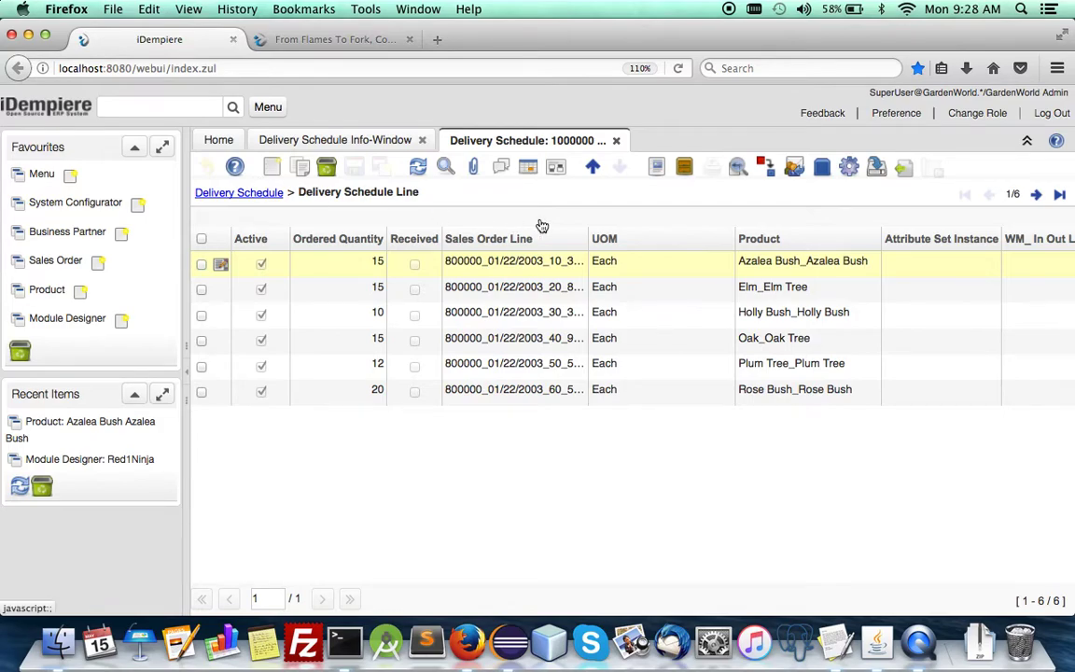
{"action": "left_click", "coordinate": [848, 169]}
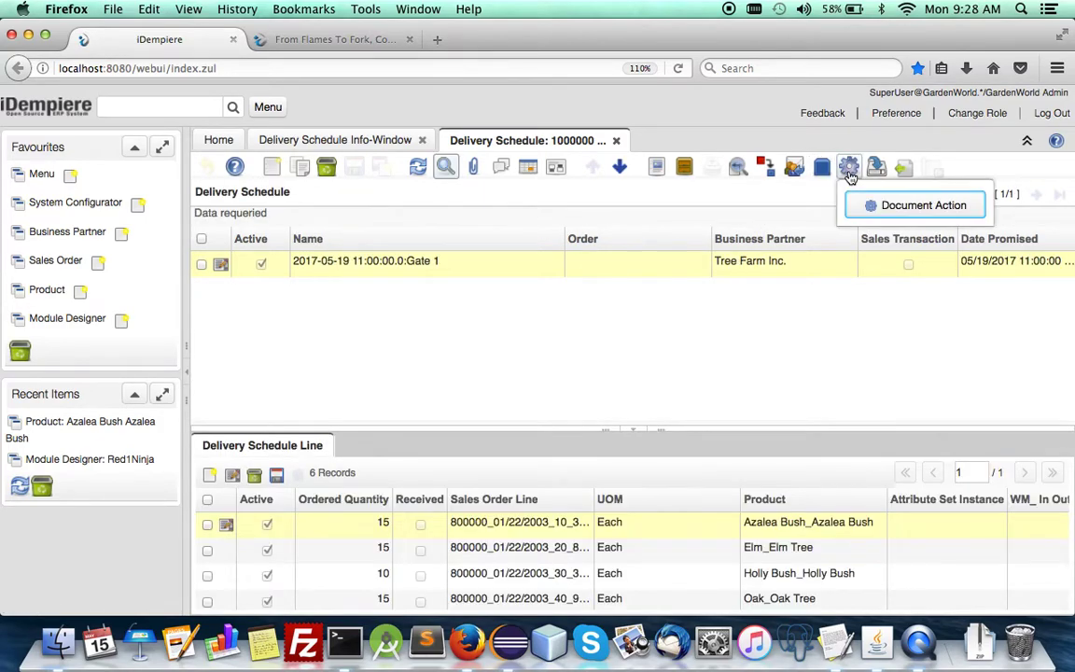
{"action": "left_click", "coordinate": [885, 212]}
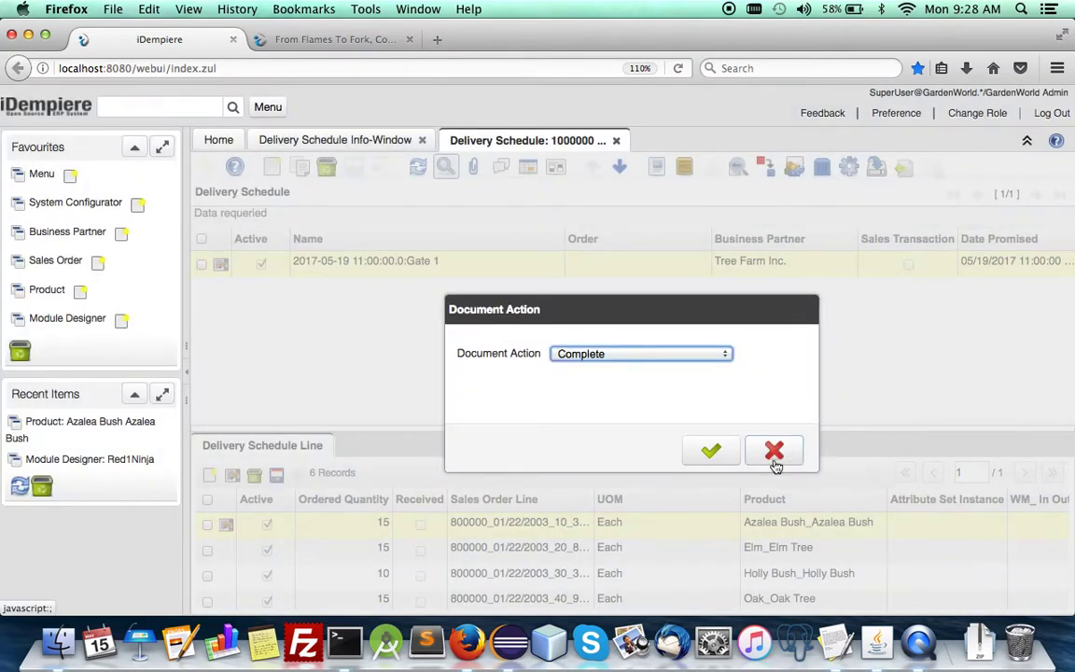
{"action": "left_click", "coordinate": [712, 452]}
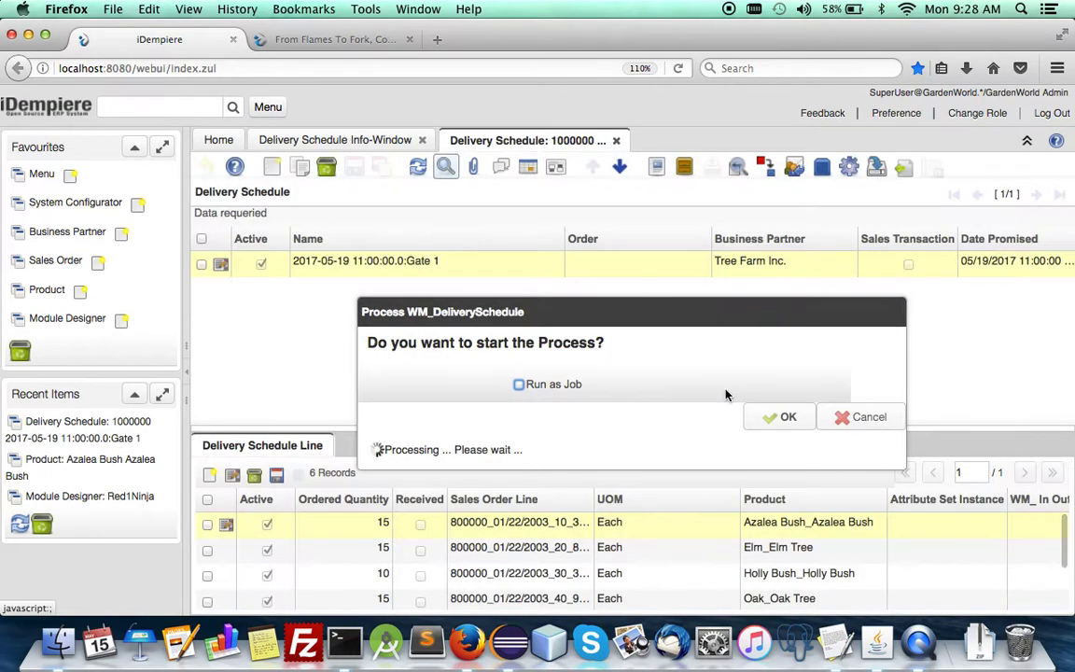
{"action": "left_click", "coordinate": [789, 420]}
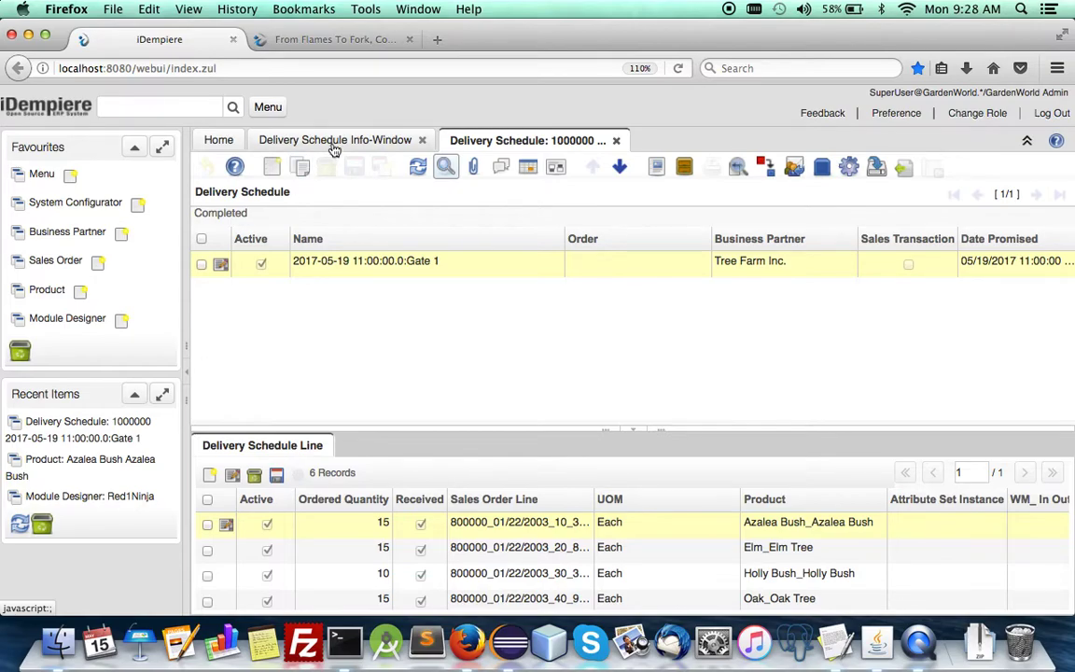
{"action": "left_click", "coordinate": [280, 142]}
{"action": "left_click", "coordinate": [216, 578]}
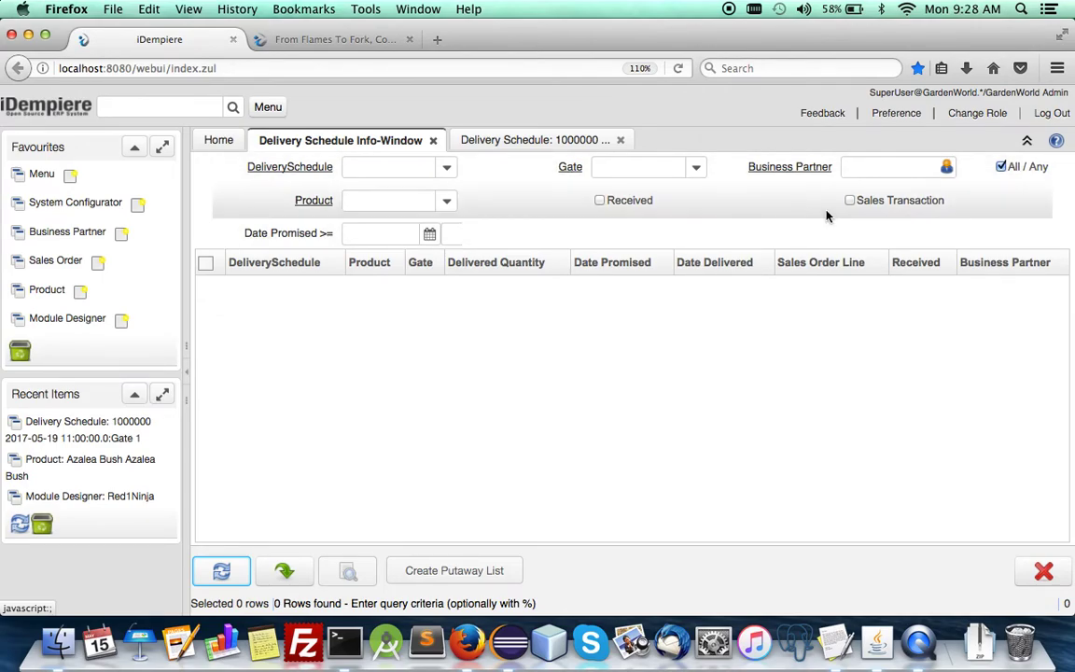
Filter the delivery schedule search to received lines and narrow the Delivered Quantity column.
{"action": "left_click", "coordinate": [628, 205]}
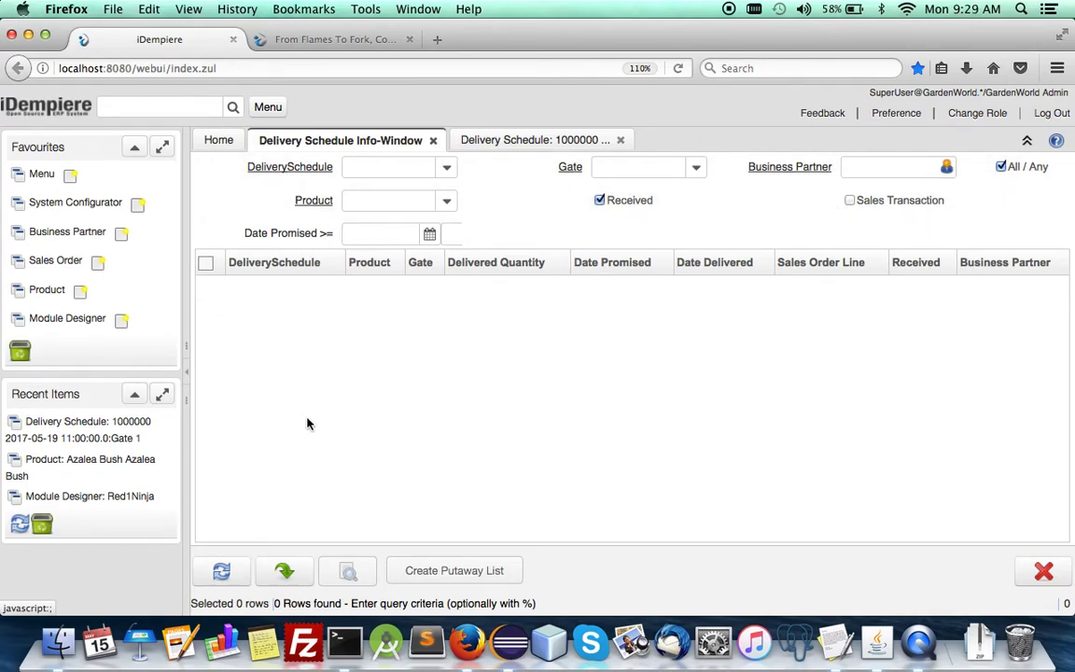
{"action": "left_click", "coordinate": [222, 573]}
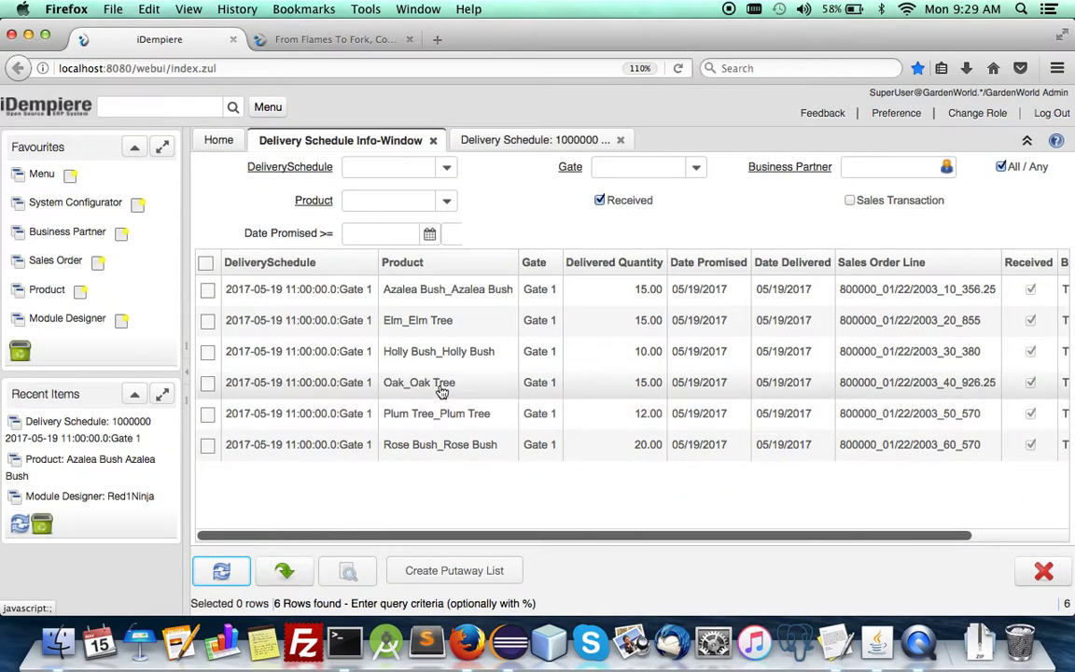
{"action": "left_click_drag", "start_coordinate": [663, 262], "coordinate": [611, 262]}
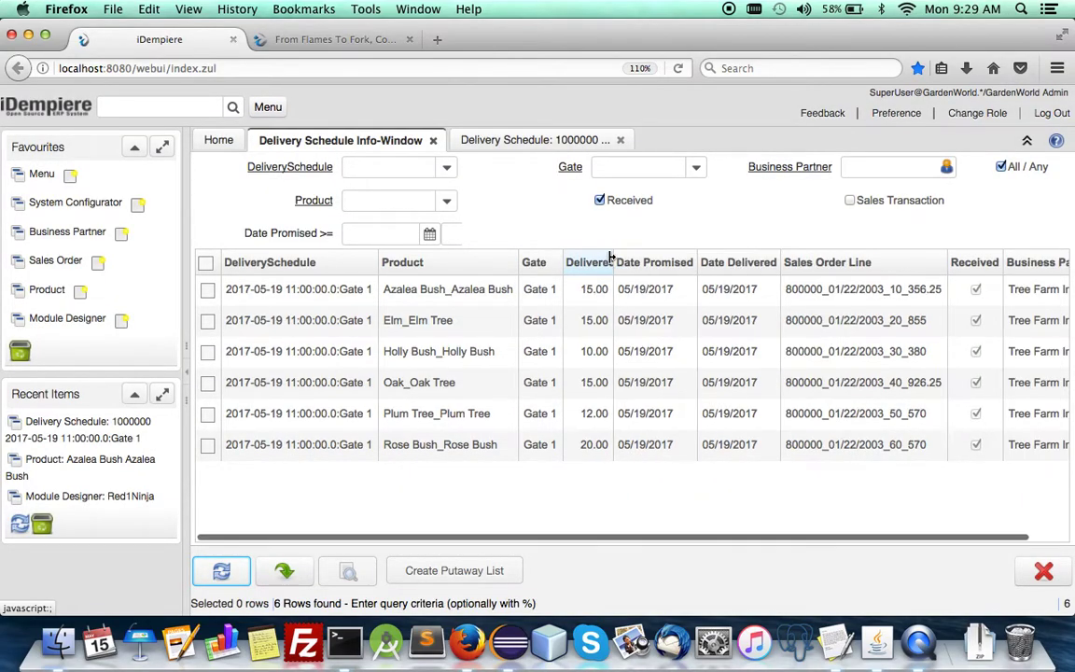
Create a putaway list for Elm_Elm Tree and Holly Bush with handling unit P001 and same distribution.
{"action": "left_click", "coordinate": [207, 321]}
{"action": "left_click", "coordinate": [209, 352]}
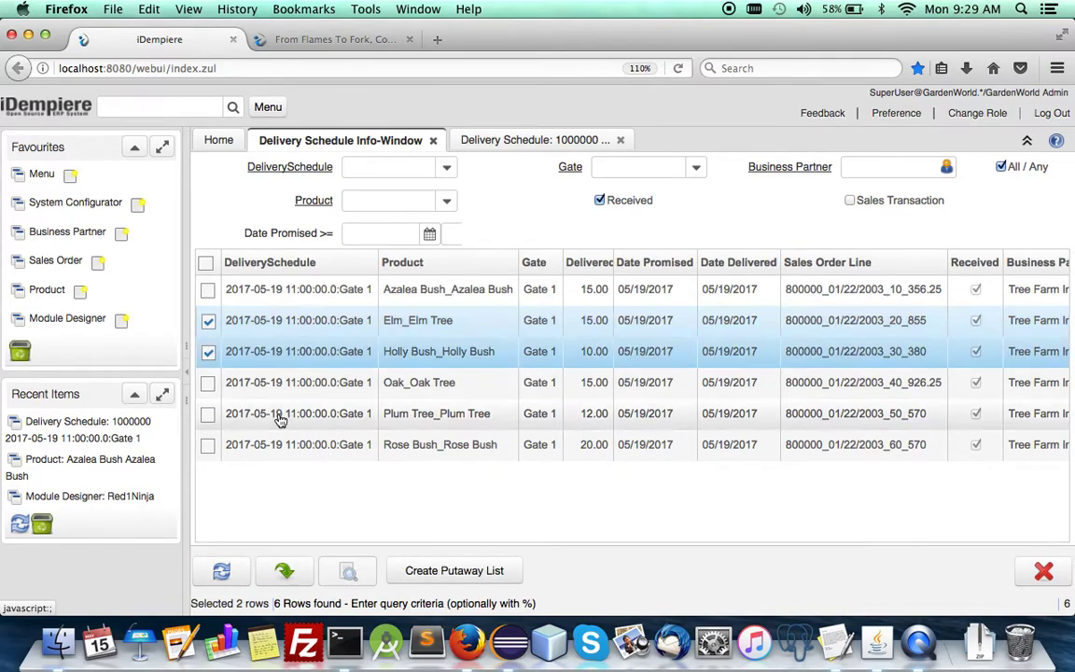
{"action": "left_click", "coordinate": [456, 570]}
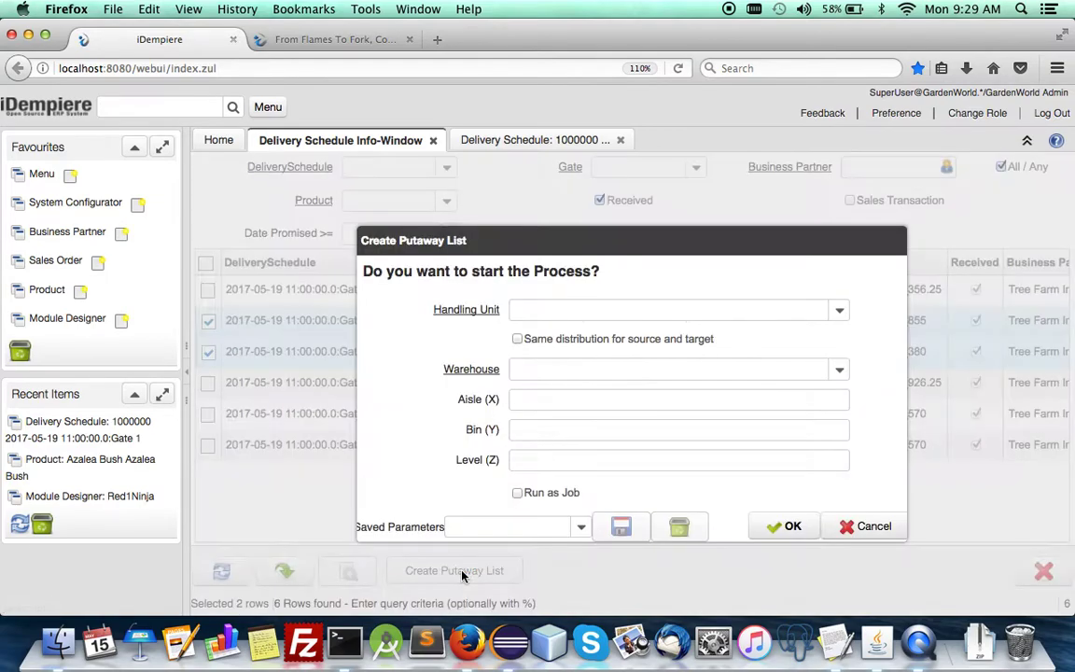
{"action": "left_click", "coordinate": [838, 311]}
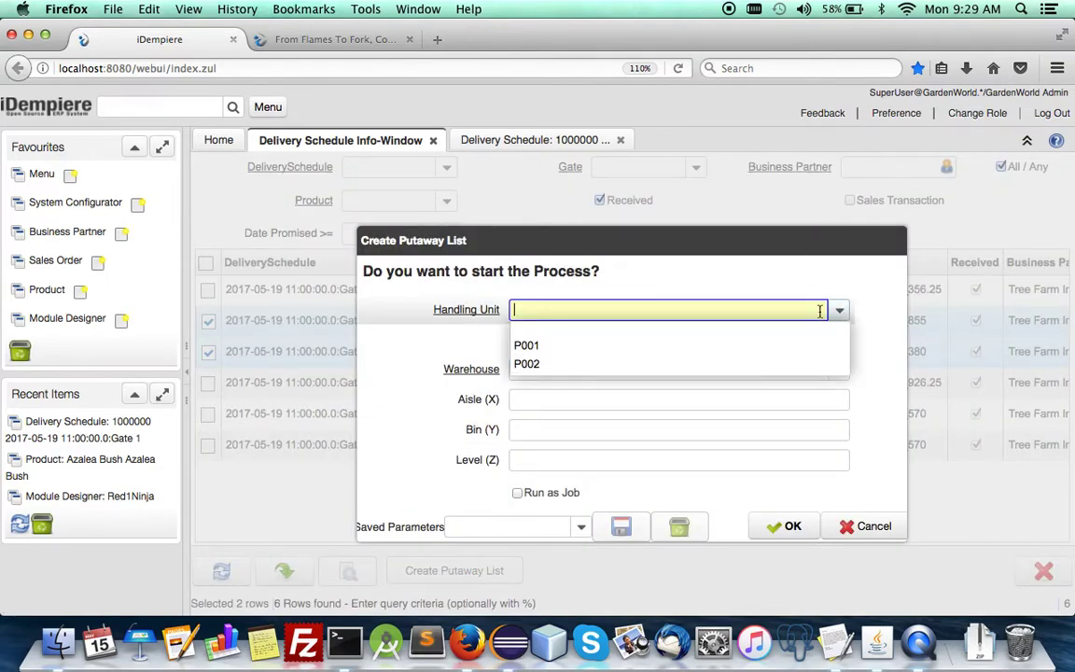
{"action": "left_click", "coordinate": [664, 345]}
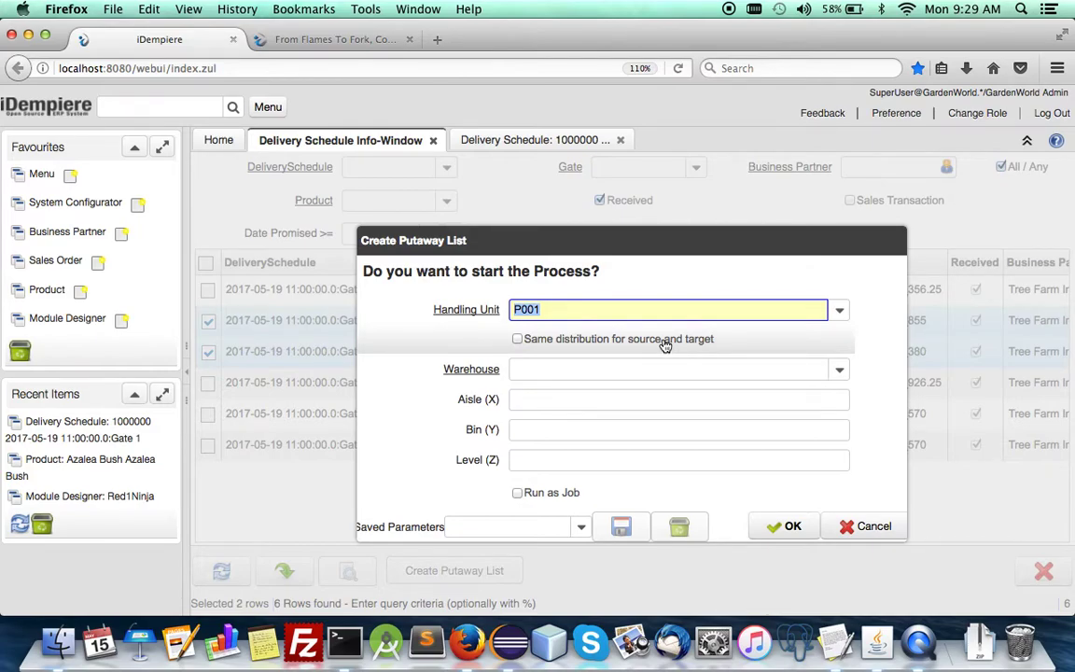
{"action": "left_click", "coordinate": [666, 342]}
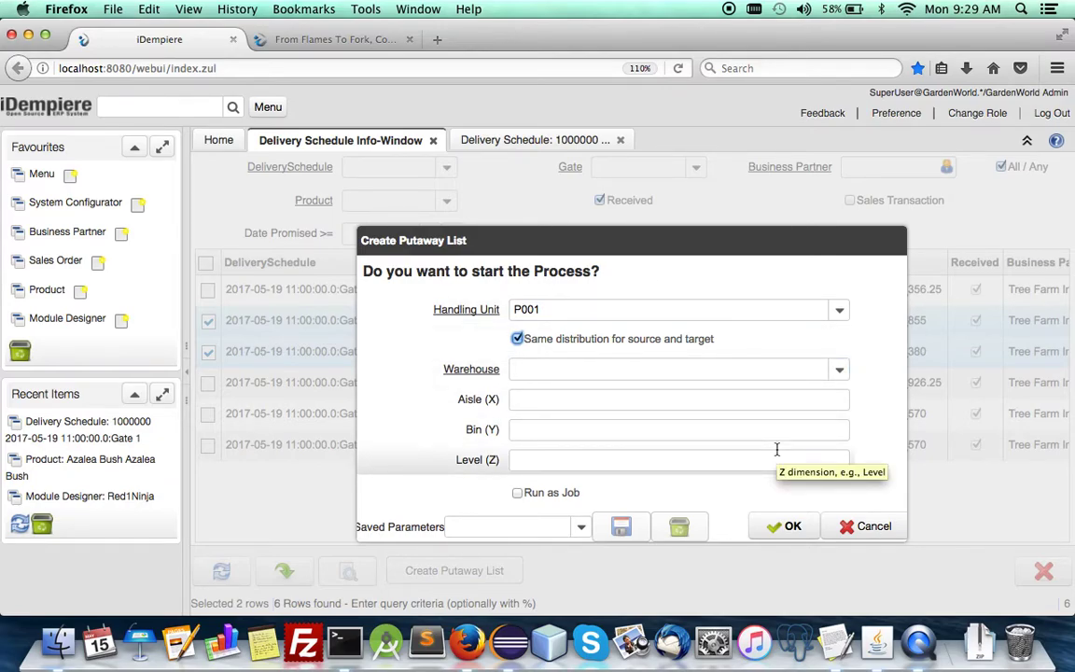
{"action": "left_click", "coordinate": [792, 527]}
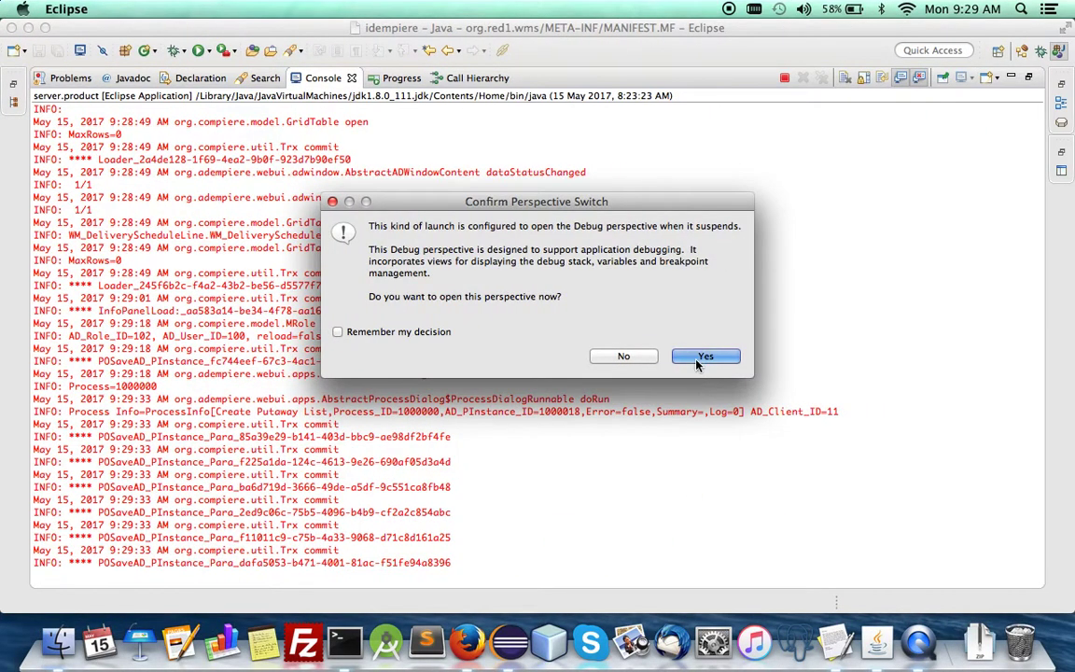
Switch Eclipse to Debug, skip all breakpoints, resume the putaway process, and return to the browser.
{"action": "left_click", "coordinate": [698, 359]}
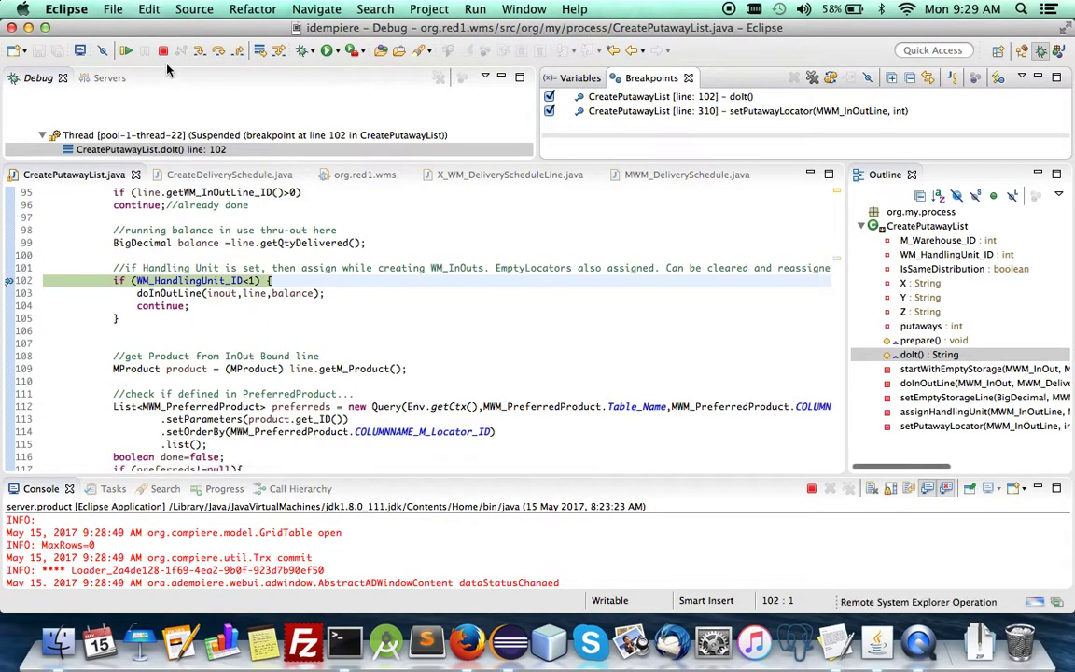
{"action": "left_click", "coordinate": [102, 50]}
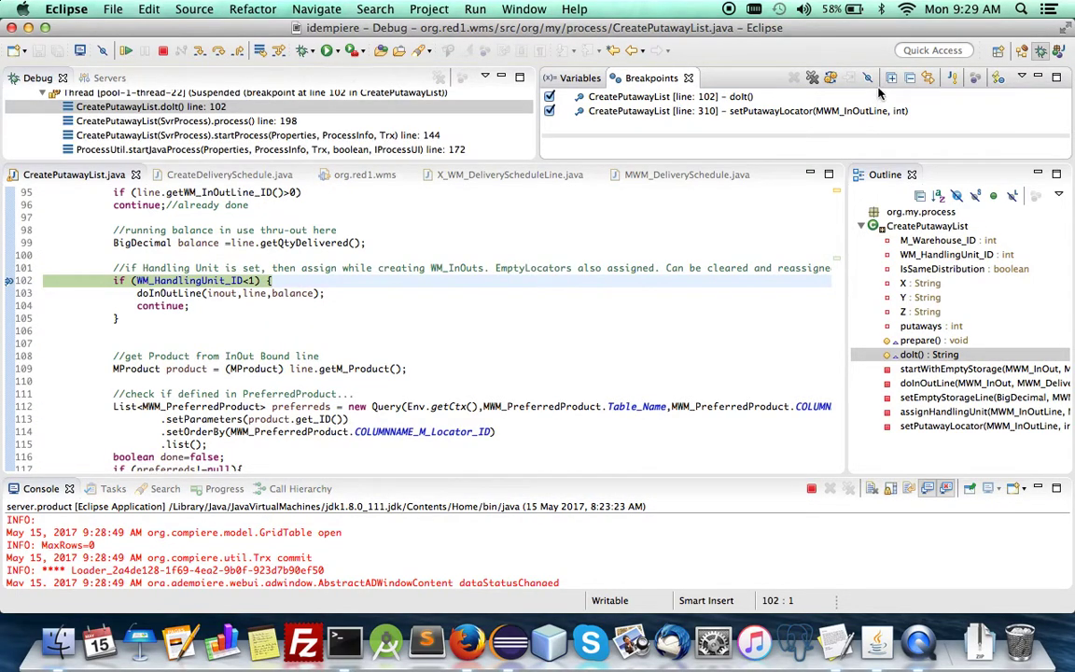
{"action": "left_click", "coordinate": [128, 52]}
{"action": "key", "text": "ctrl+Left"}
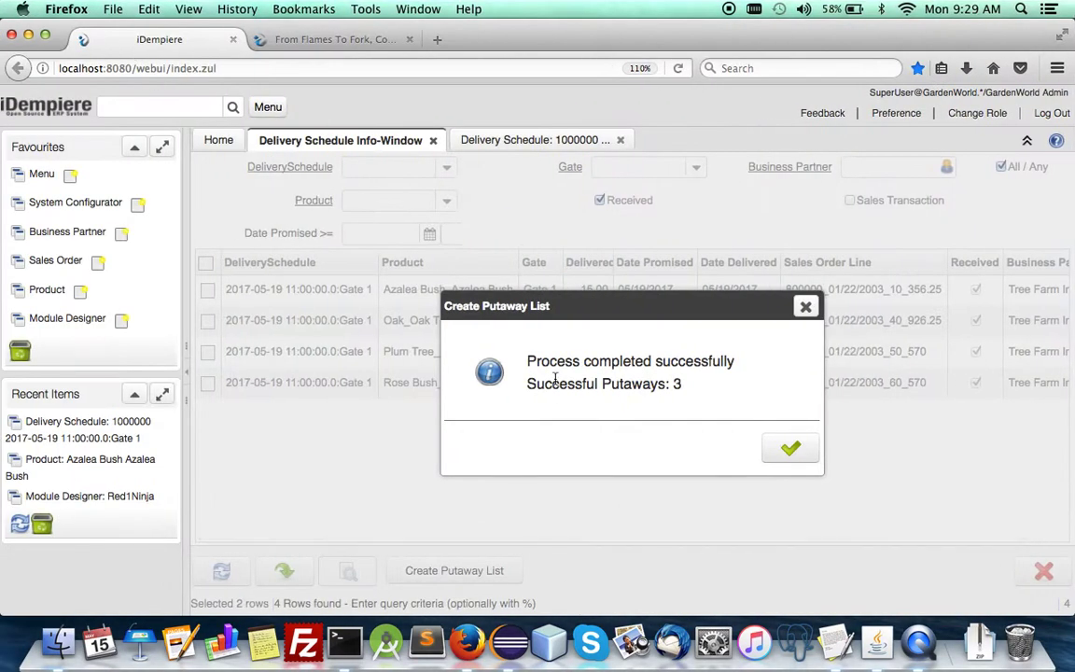
Dismiss the success message and requery the WMS In-Out Info-Window to show the three P001 lines.
{"action": "left_click", "coordinate": [791, 450]}
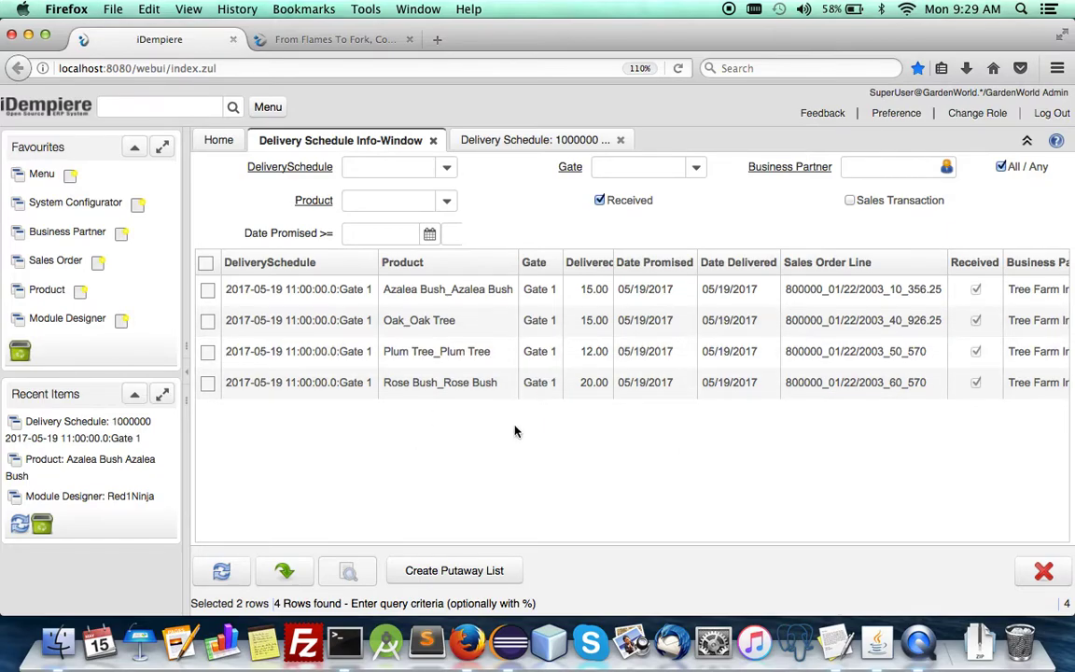
{"action": "left_click", "coordinate": [215, 140]}
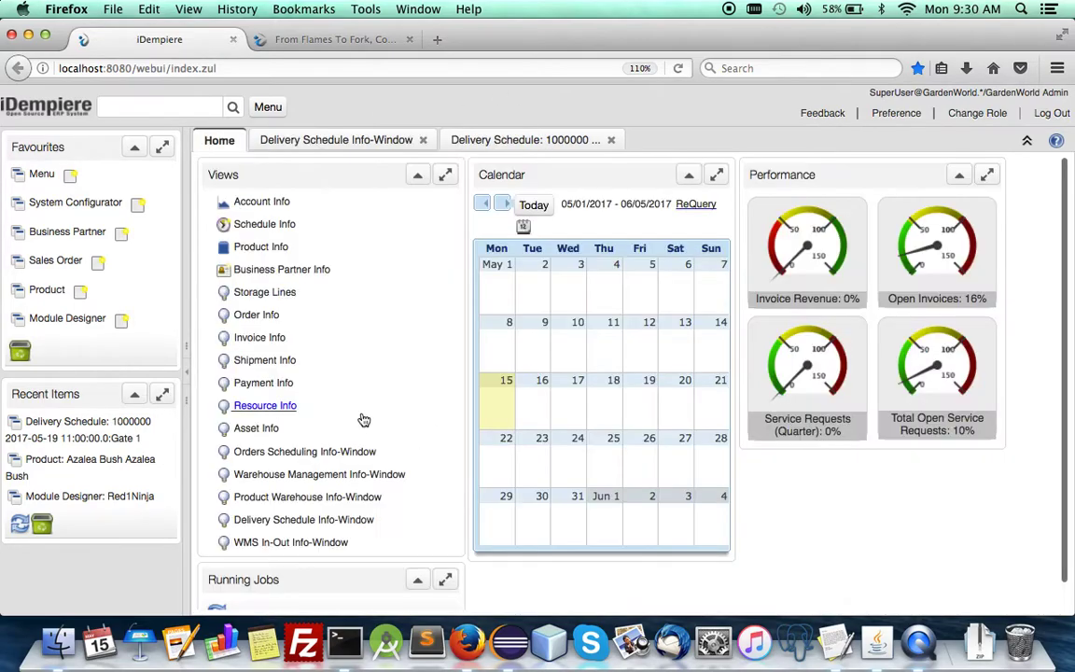
{"action": "left_click", "coordinate": [304, 543]}
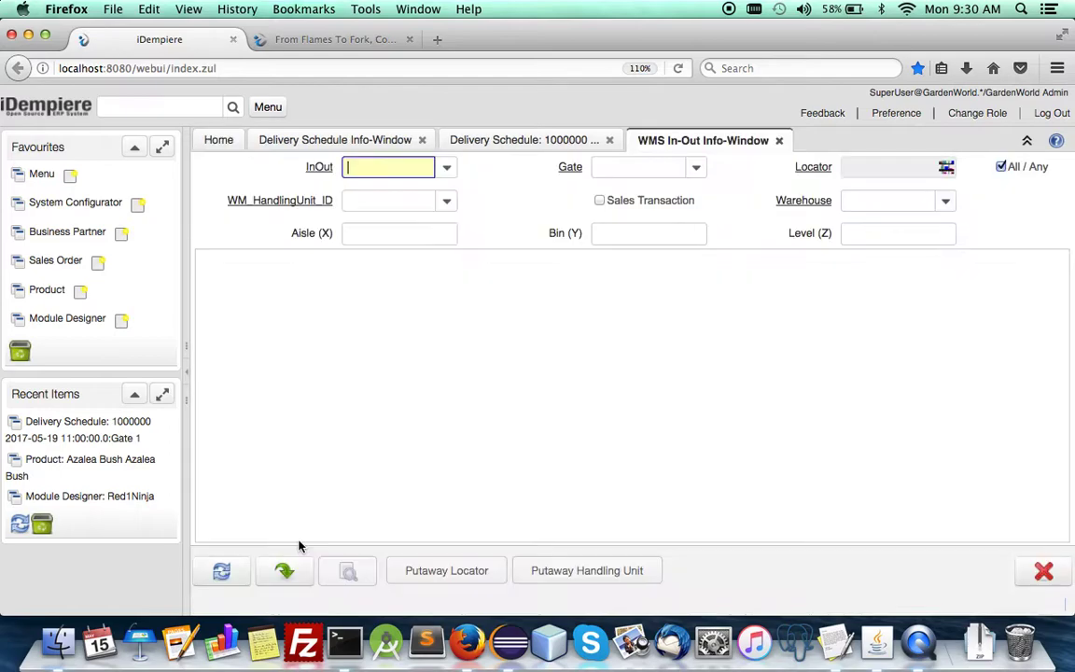
{"action": "left_click", "coordinate": [221, 570]}
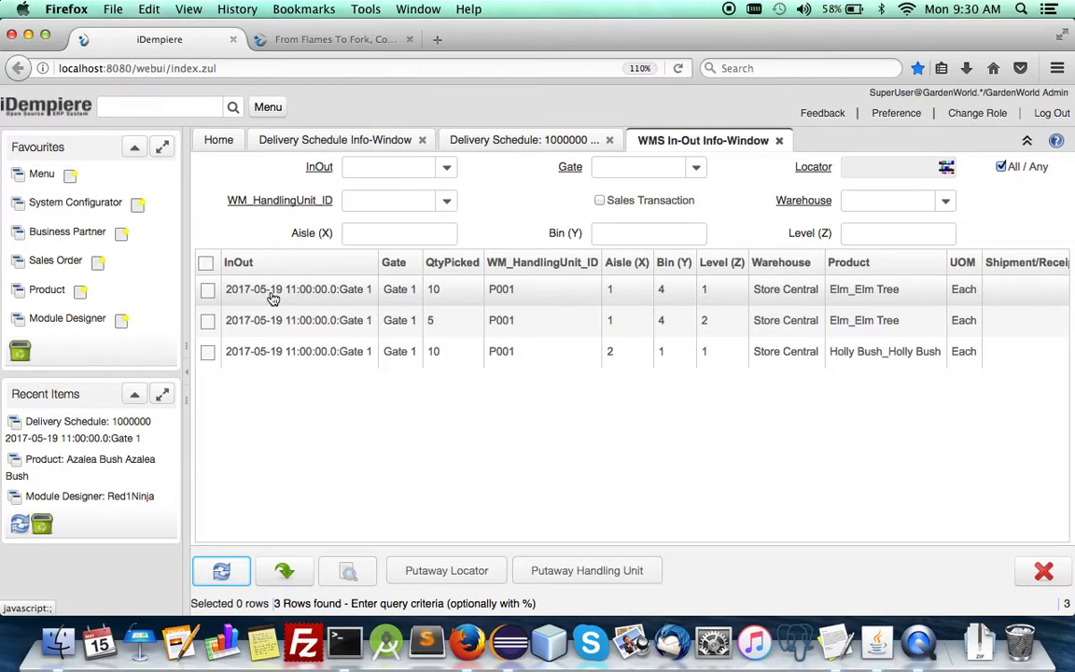
{"action": "left_click", "coordinate": [186, 378]}
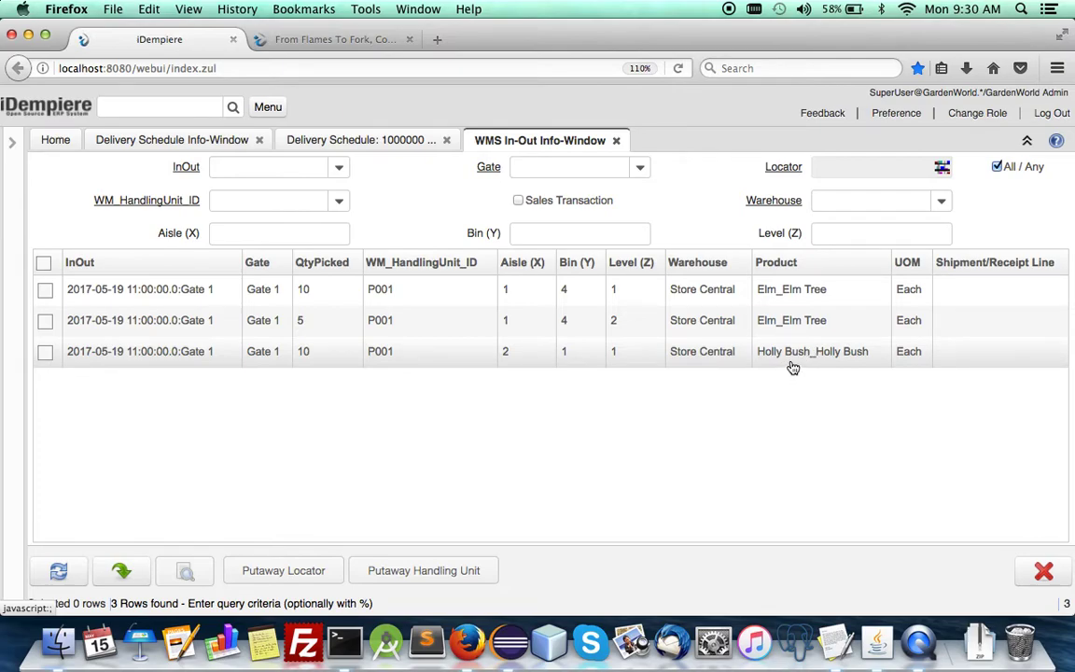
In Warehouse Management Info, list locators sorted by name and filtered to the Store Central warehouse.
{"action": "left_click", "coordinate": [52, 140]}
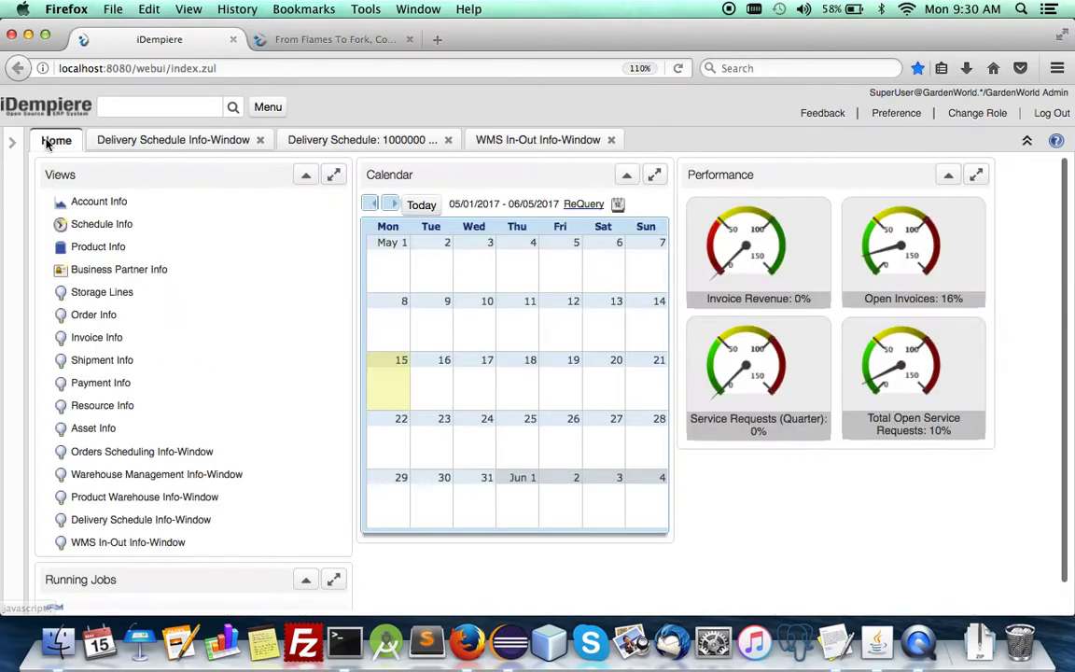
{"action": "left_click", "coordinate": [143, 474]}
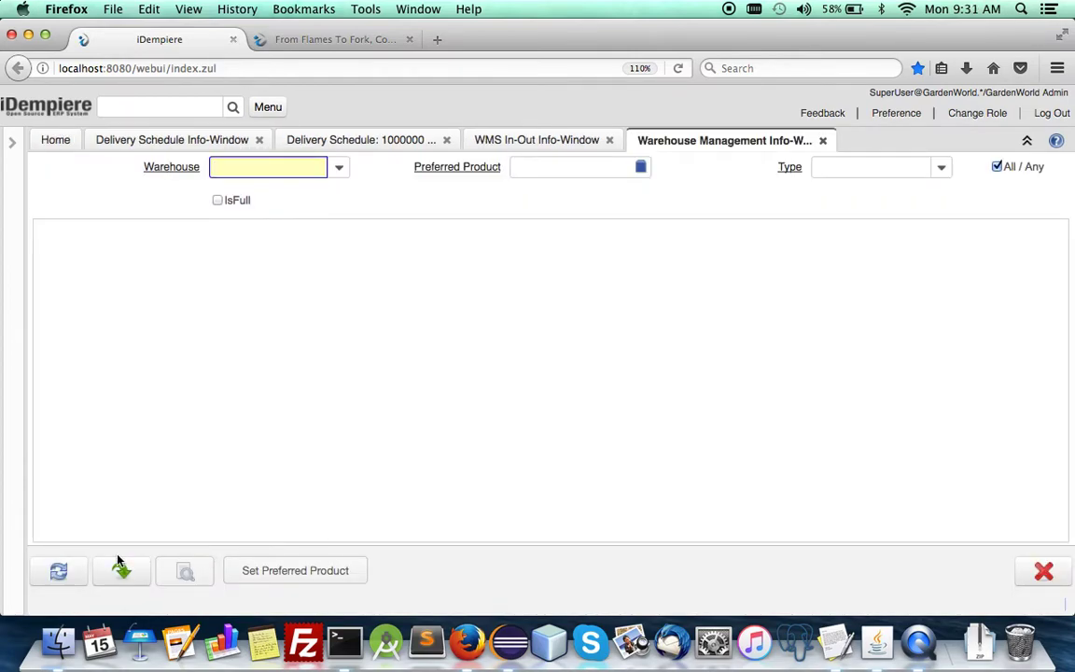
{"action": "left_click", "coordinate": [58, 570]}
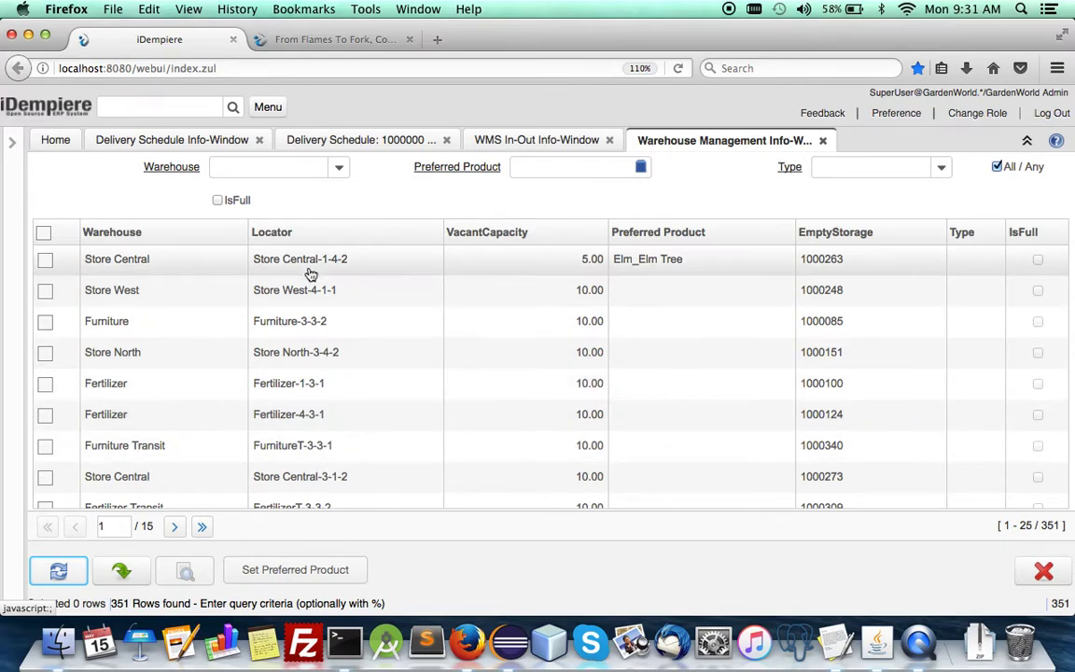
{"action": "left_click", "coordinate": [308, 238]}
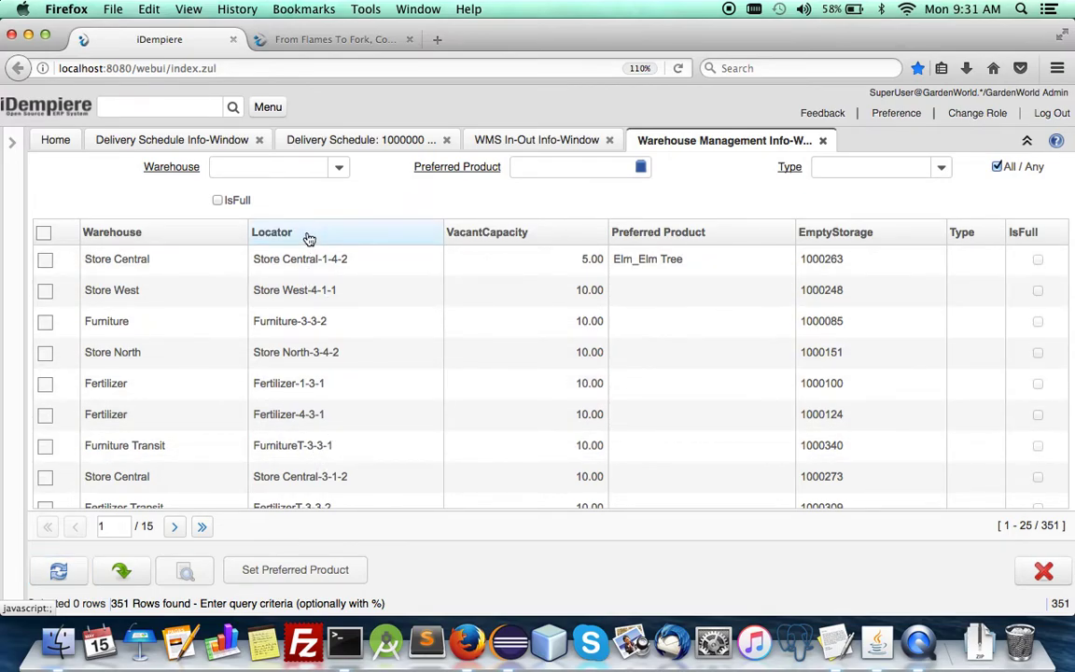
{"action": "left_click", "coordinate": [339, 168]}
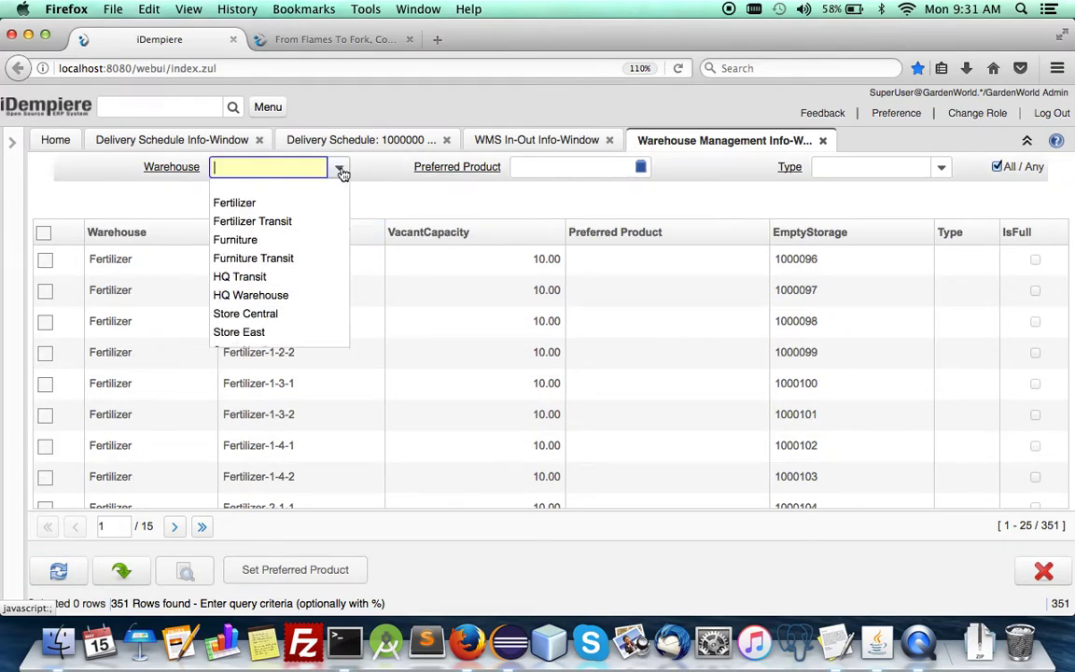
{"action": "left_click", "coordinate": [276, 311]}
{"action": "left_click", "coordinate": [59, 572]}
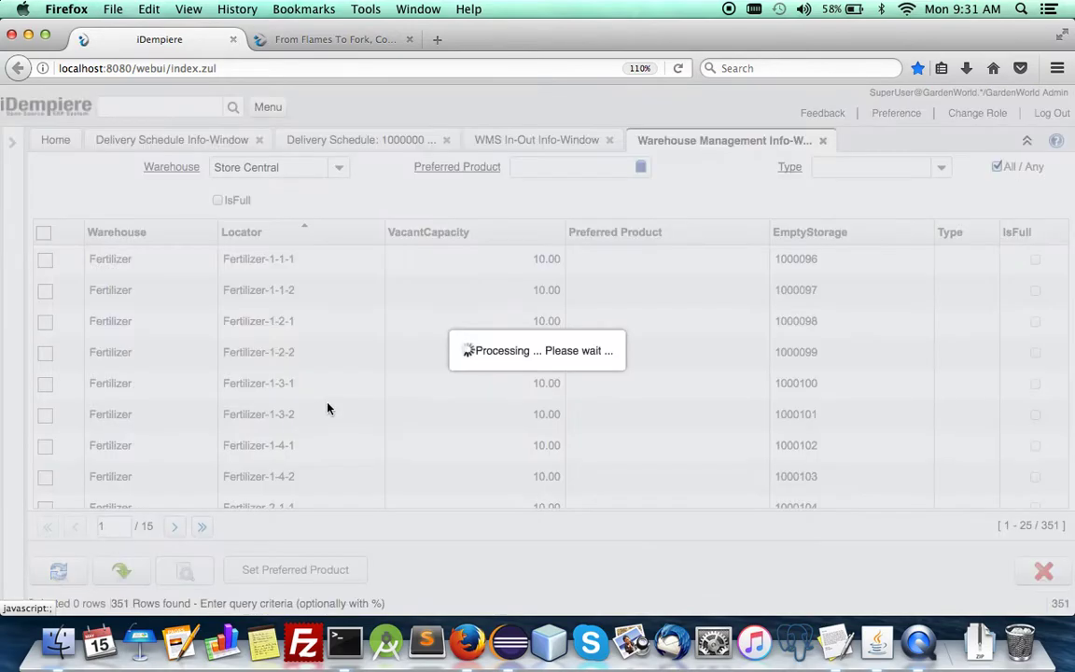
Filter to full locators and select Store Central-1-4-1, preferring Elm_Elm Tree with 0.00 vacant.
{"action": "scroll", "coordinate": [341, 408], "scroll_direction": "down", "scroll_amount": 10}
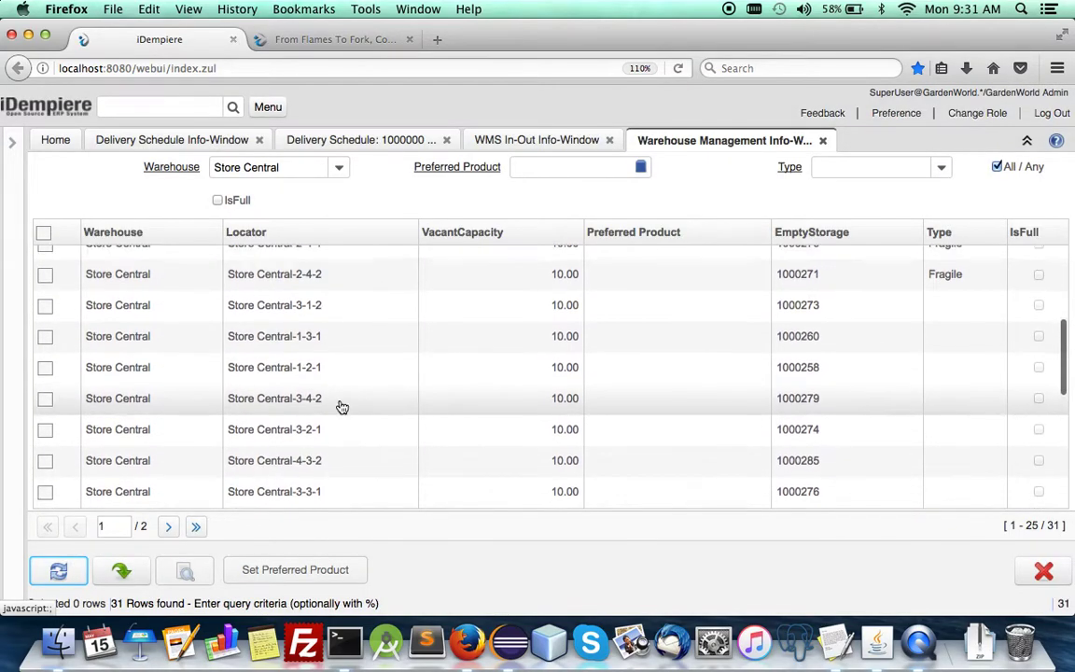
{"action": "scroll", "coordinate": [342, 407], "scroll_direction": "up", "scroll_amount": 10}
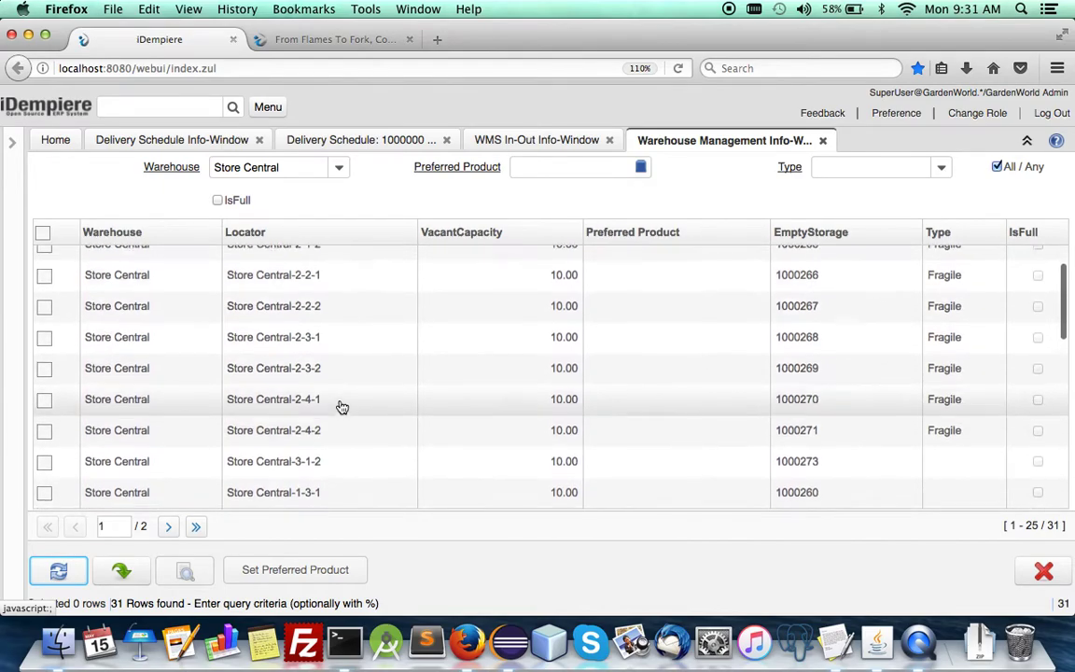
{"action": "scroll", "coordinate": [341, 407], "scroll_direction": "up", "scroll_amount": 1}
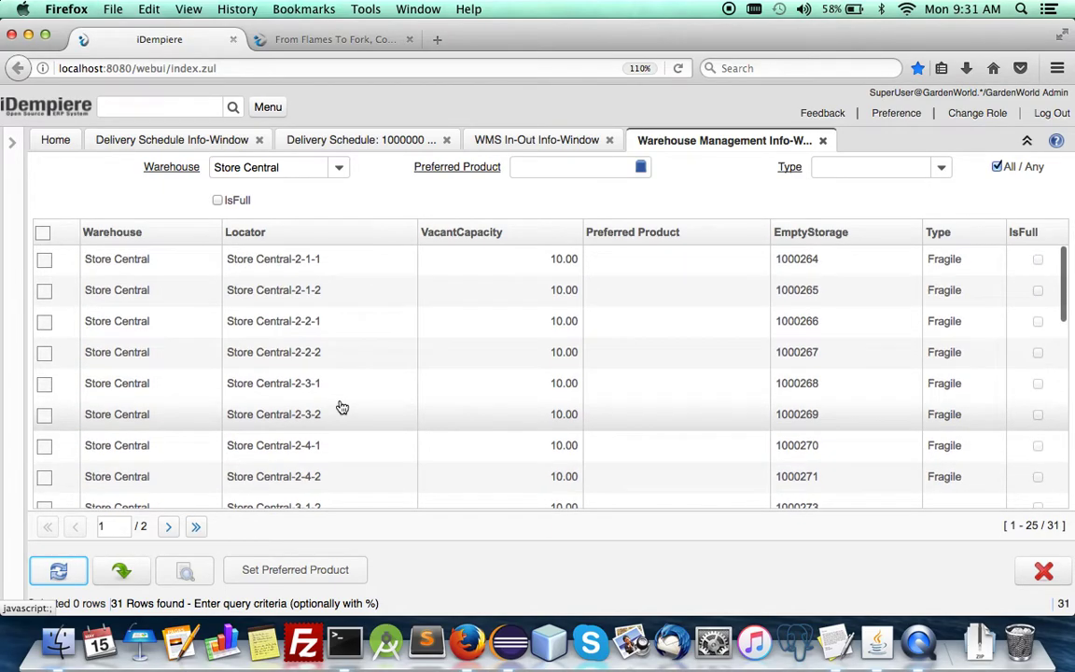
{"action": "left_click", "coordinate": [235, 201]}
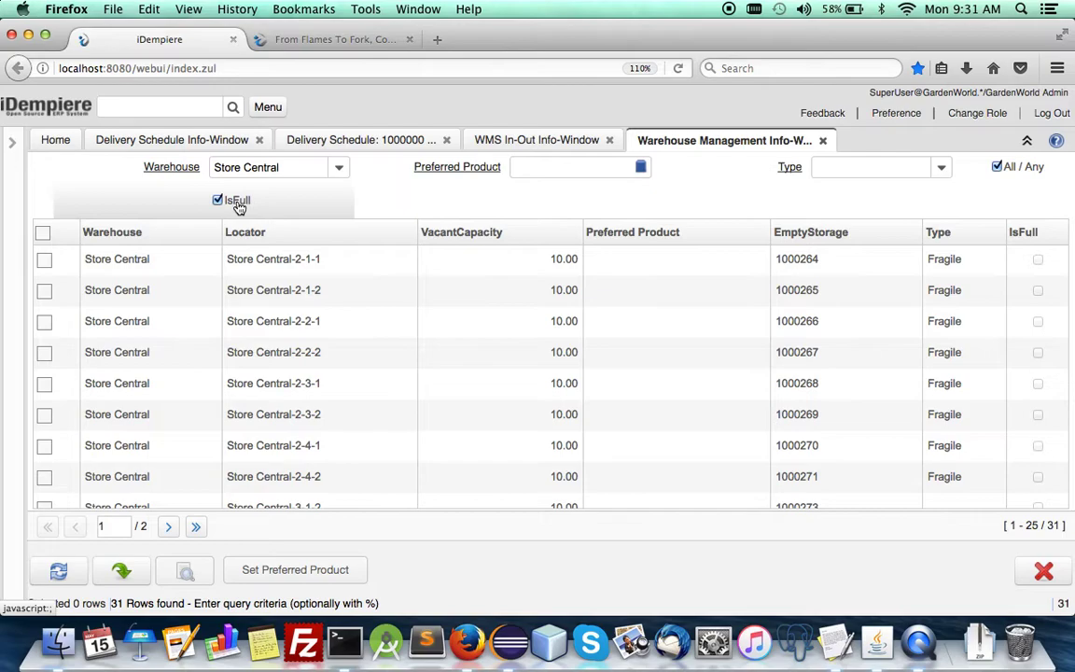
{"action": "left_click", "coordinate": [61, 571]}
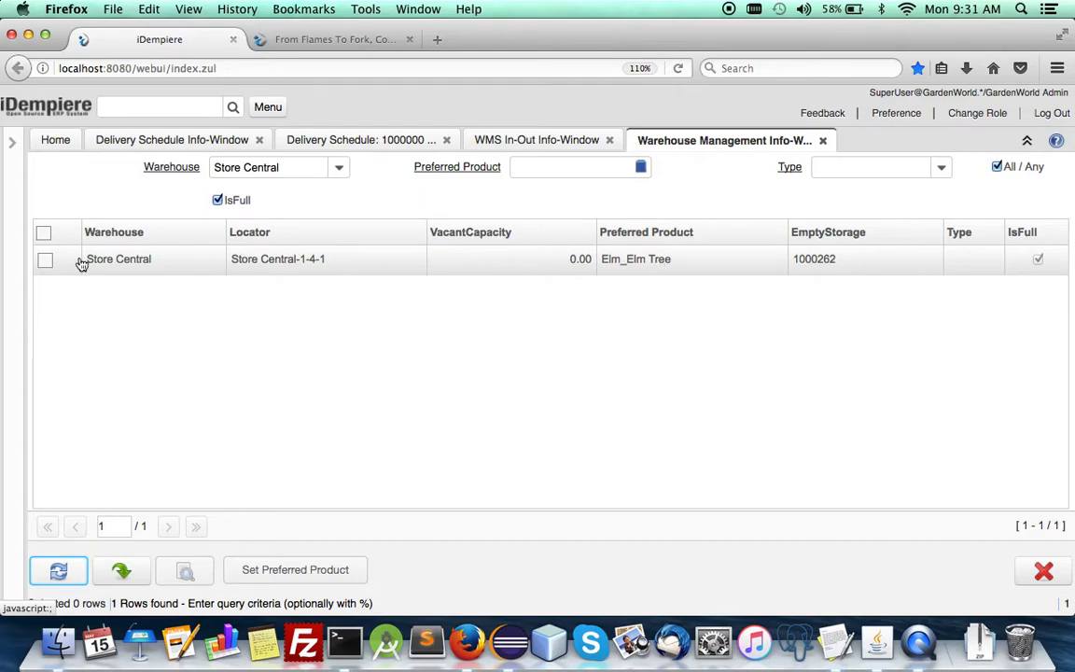
{"action": "left_click", "coordinate": [44, 260]}
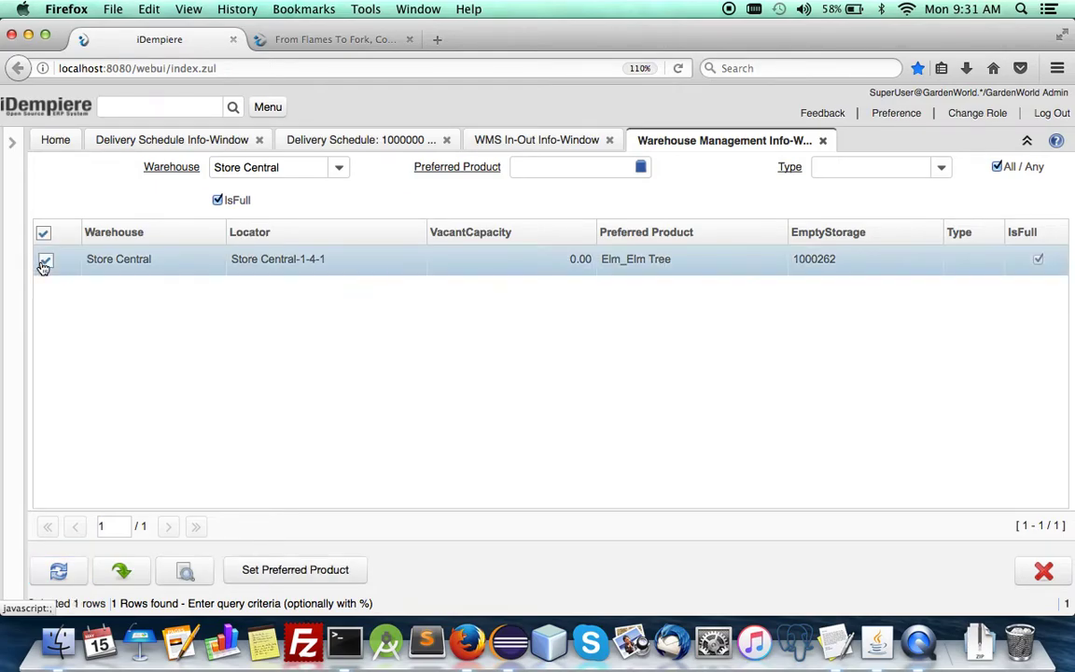
Zoom into Store Central-1-4-1, checking its Elm_Elm Tree preference and 10-unit storage line, then open Store Central.
{"action": "left_click", "coordinate": [186, 573]}
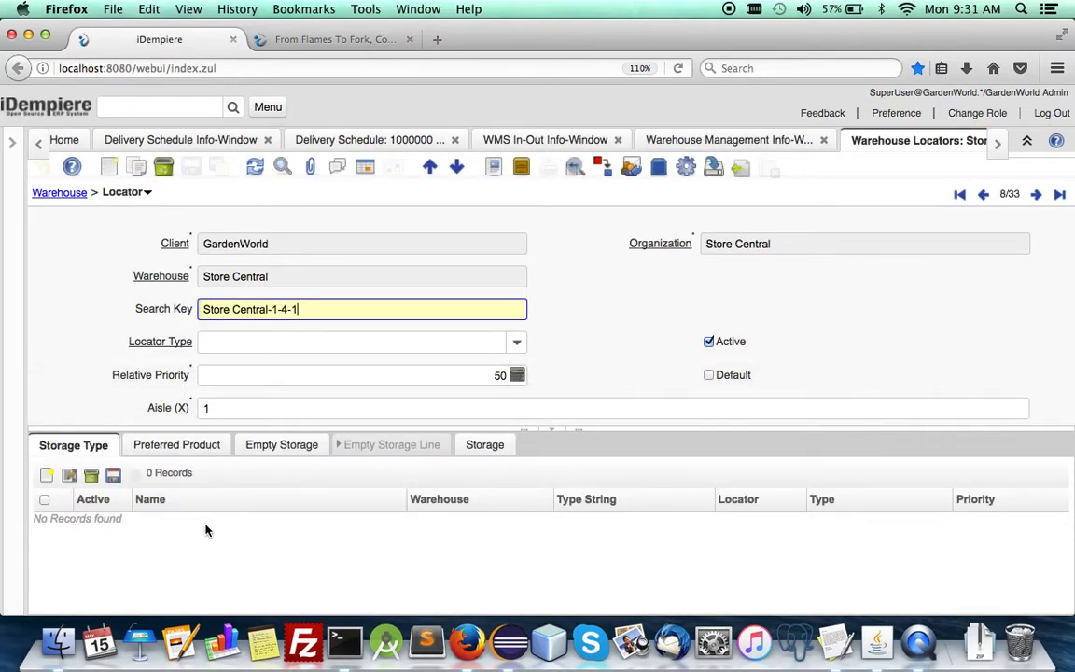
{"action": "left_click", "coordinate": [175, 446]}
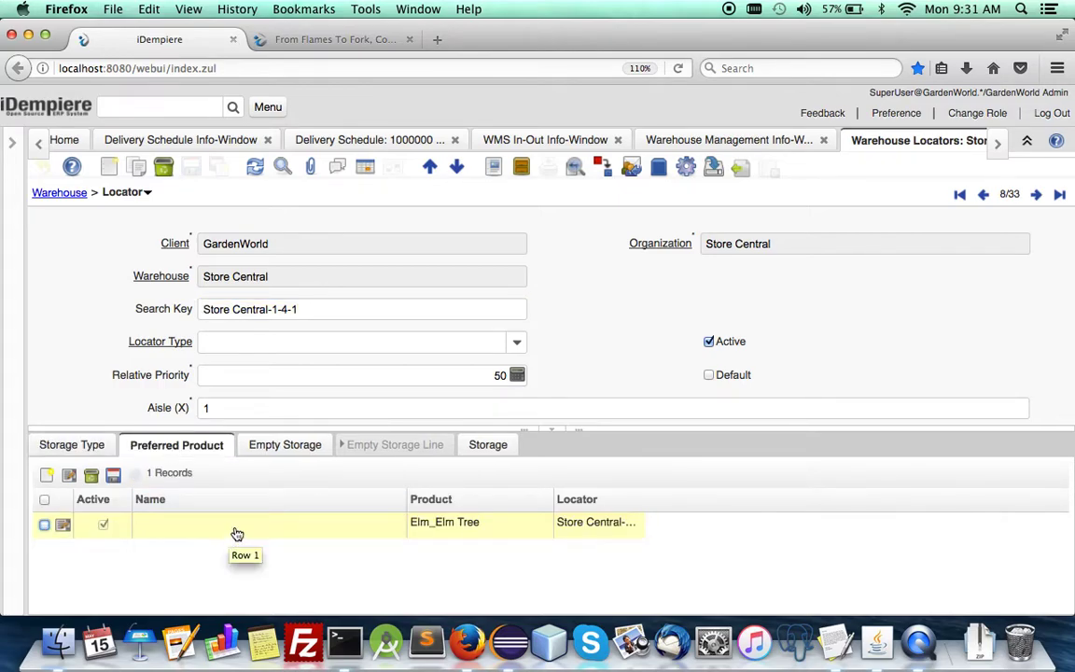
{"action": "left_click", "coordinate": [281, 447]}
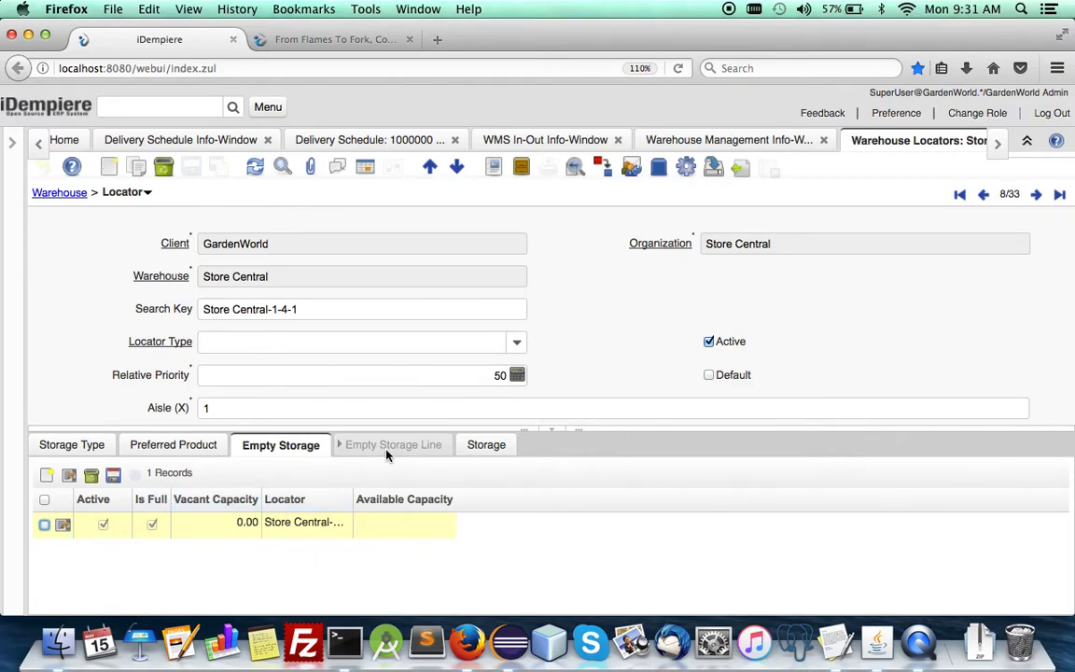
{"action": "left_click", "coordinate": [69, 476]}
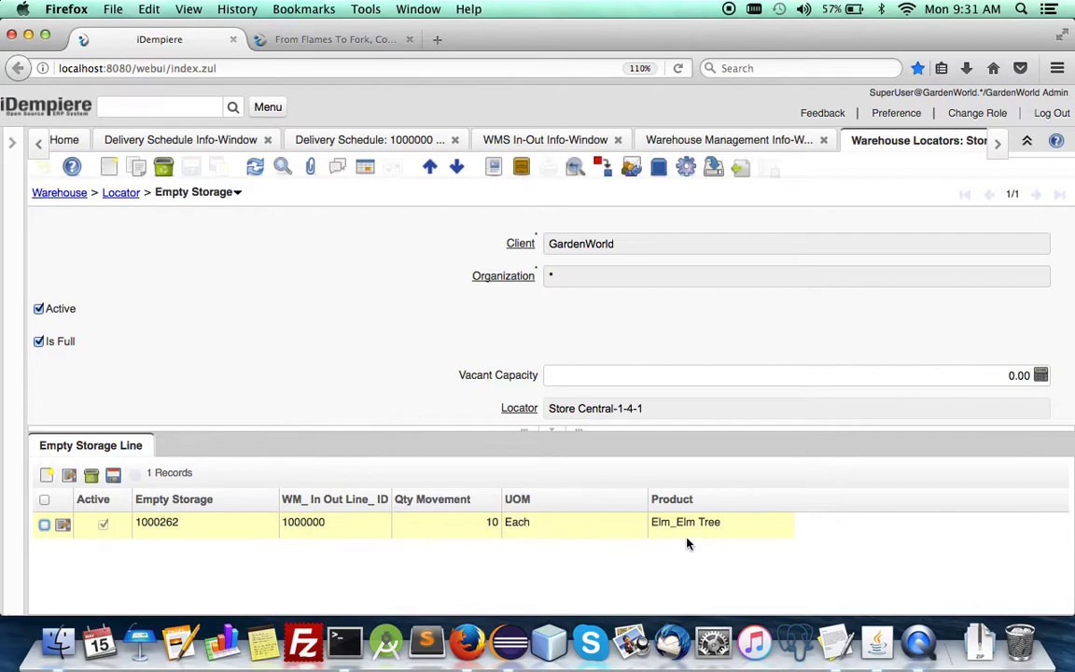
{"action": "left_click", "coordinate": [60, 192]}
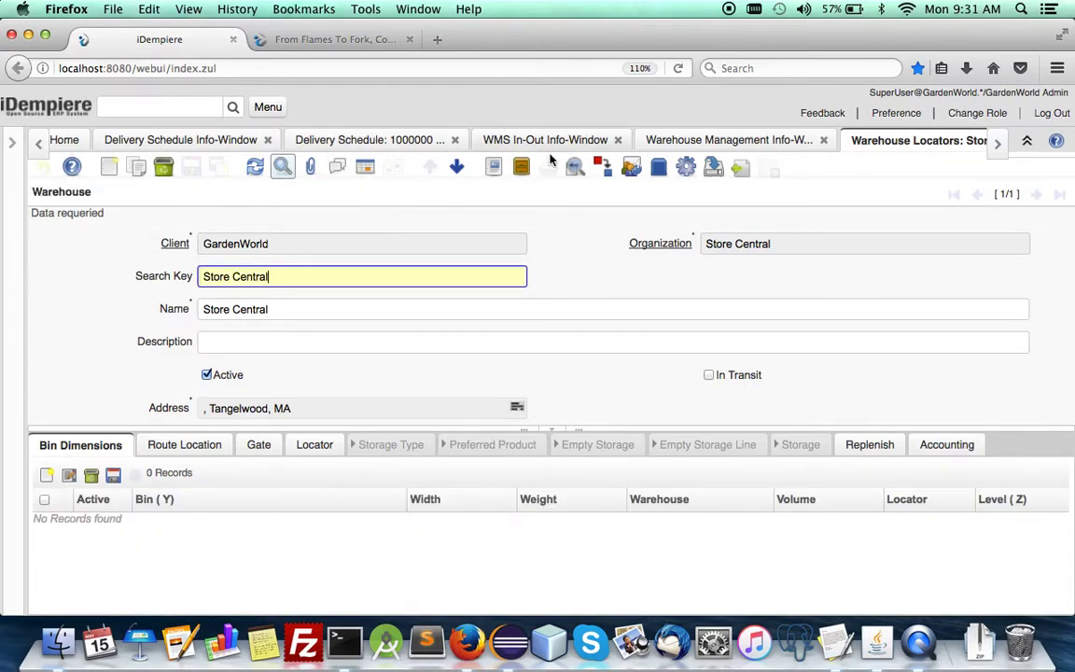
Drop the IsFull filter, requery, and select Store Central-1-4-2 (5.00 vacant) on page 2.
{"action": "left_click", "coordinate": [709, 140]}
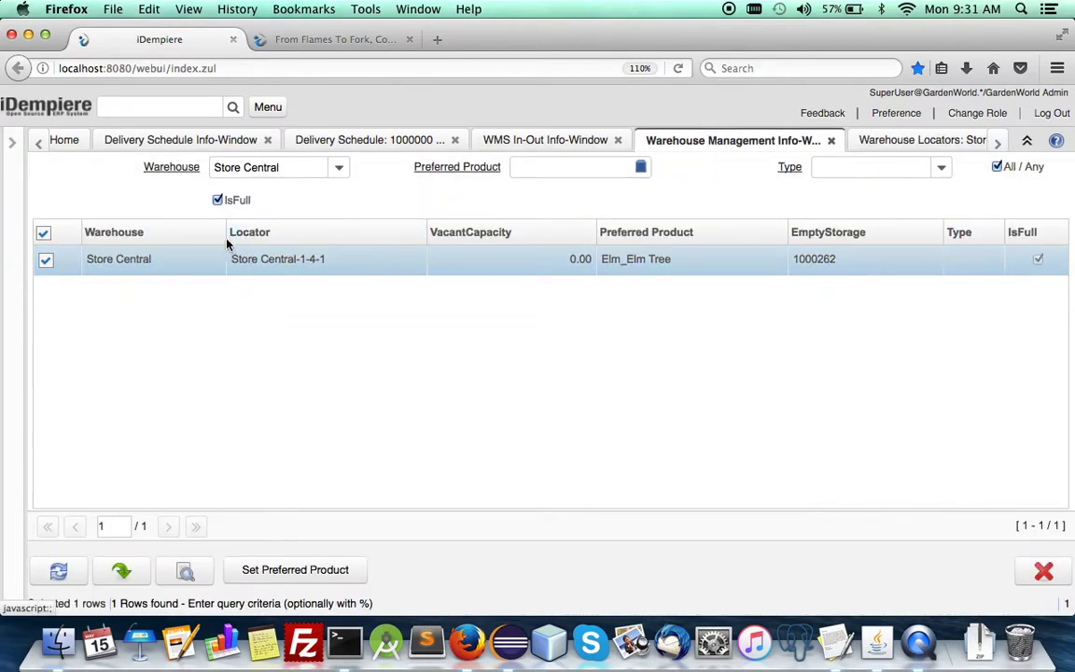
{"action": "left_click", "coordinate": [231, 201]}
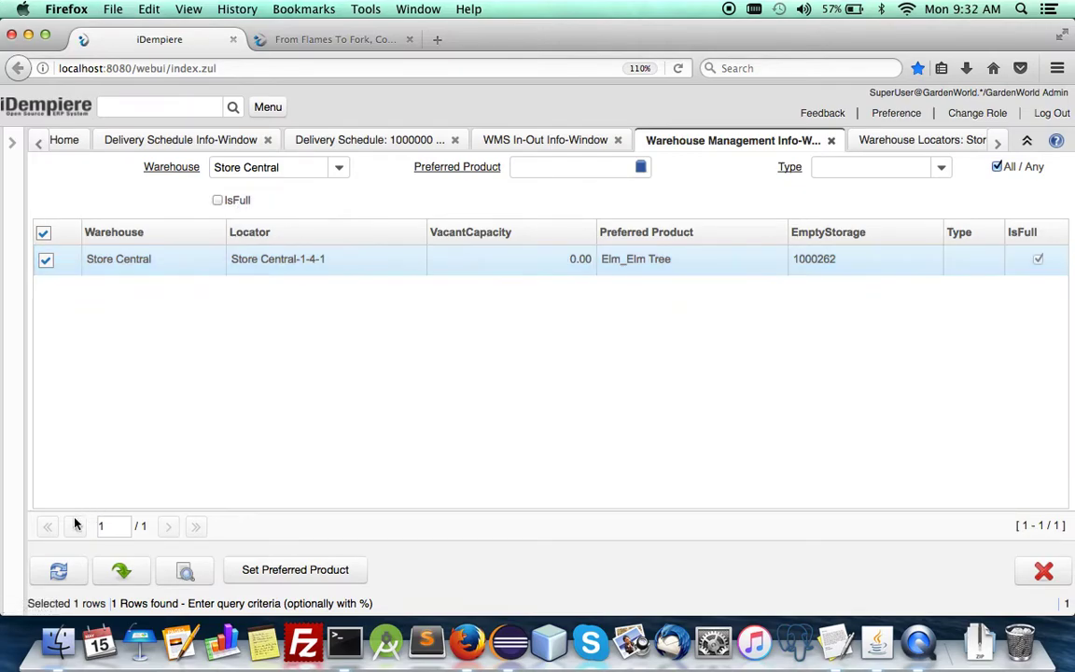
{"action": "left_click", "coordinate": [58, 572]}
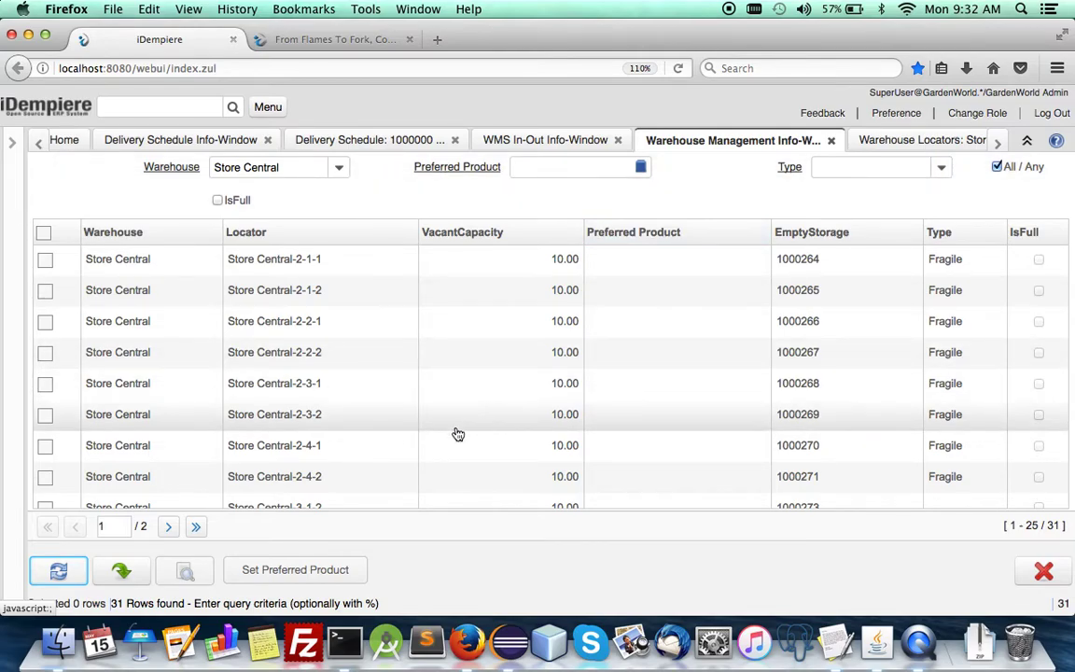
{"action": "scroll", "coordinate": [457, 434], "scroll_direction": "down", "scroll_amount": 10}
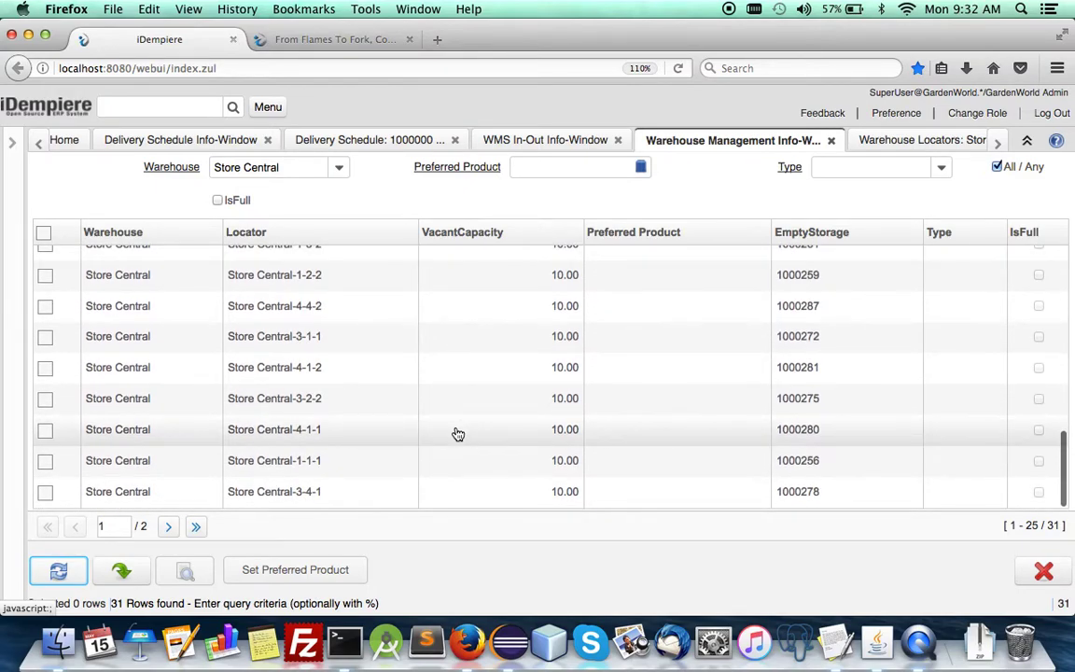
{"action": "scroll", "coordinate": [457, 433], "scroll_direction": "up", "scroll_amount": 10}
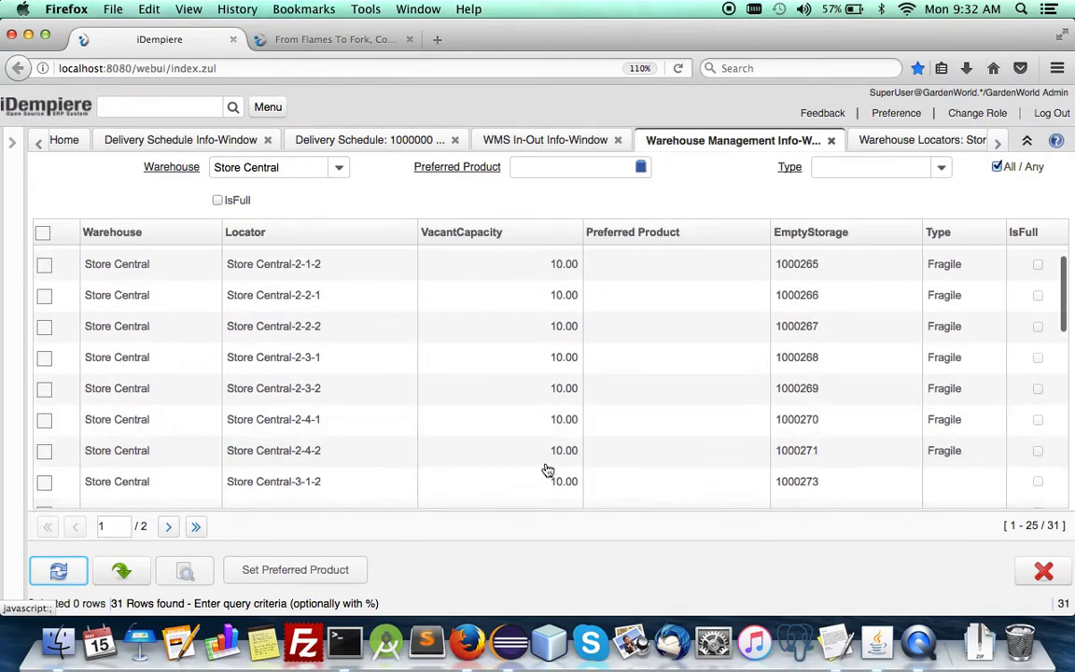
{"action": "left_click", "coordinate": [168, 526]}
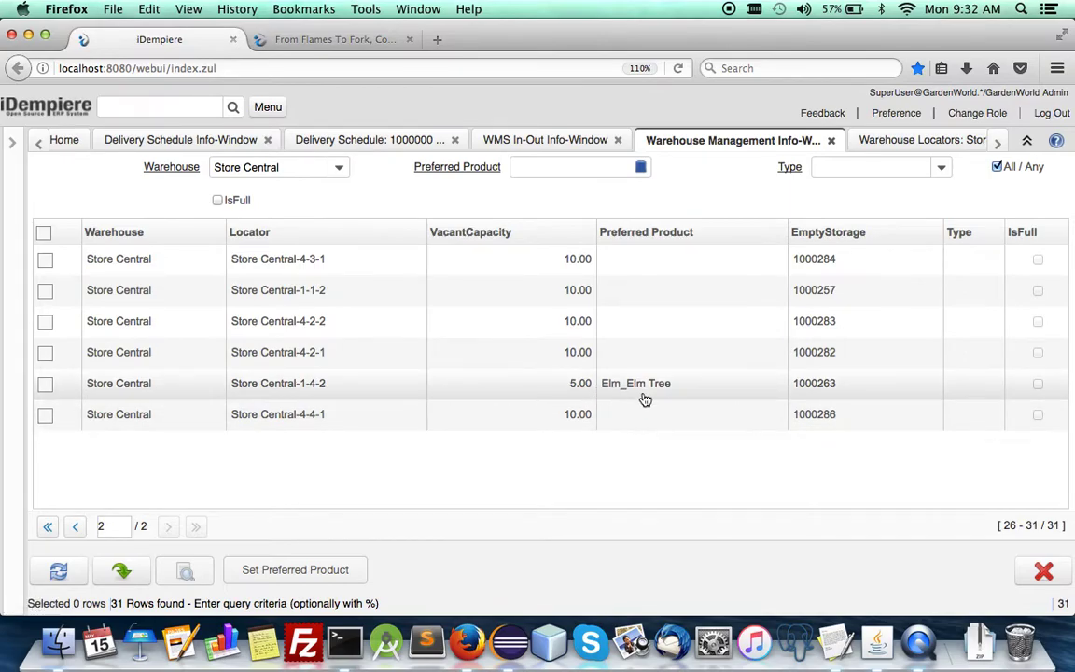
{"action": "left_click", "coordinate": [46, 386]}
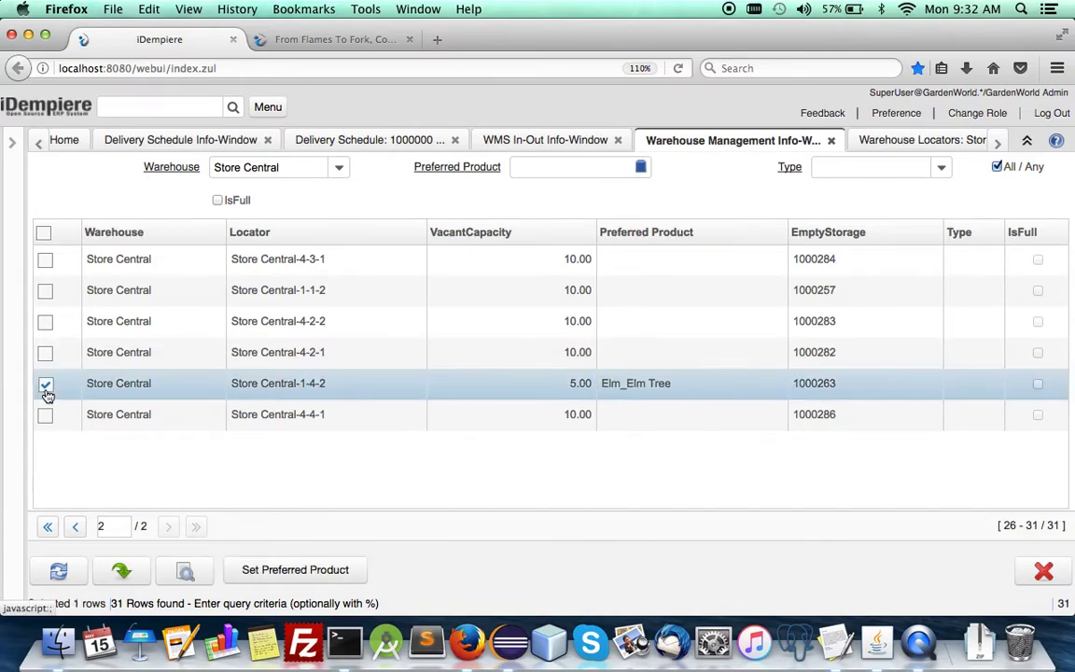
Confirm locator Store Central-1-4-2 is not full and holds 5 units of Elm_Elm Tree, then return to Store Central.
{"action": "left_click", "coordinate": [186, 571]}
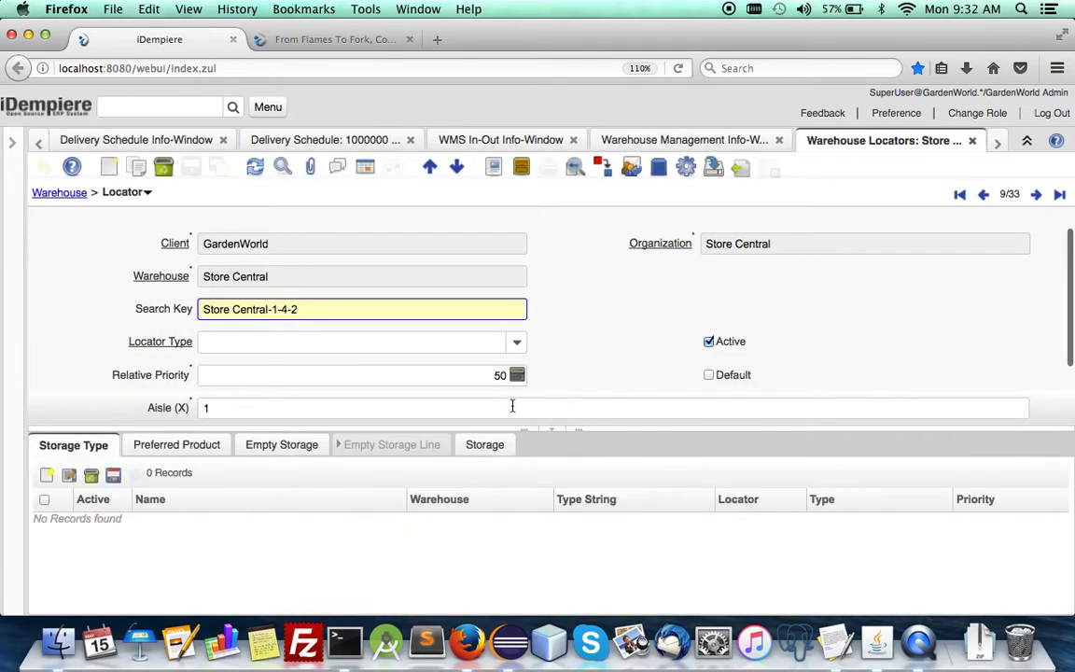
{"action": "left_click", "coordinate": [280, 446]}
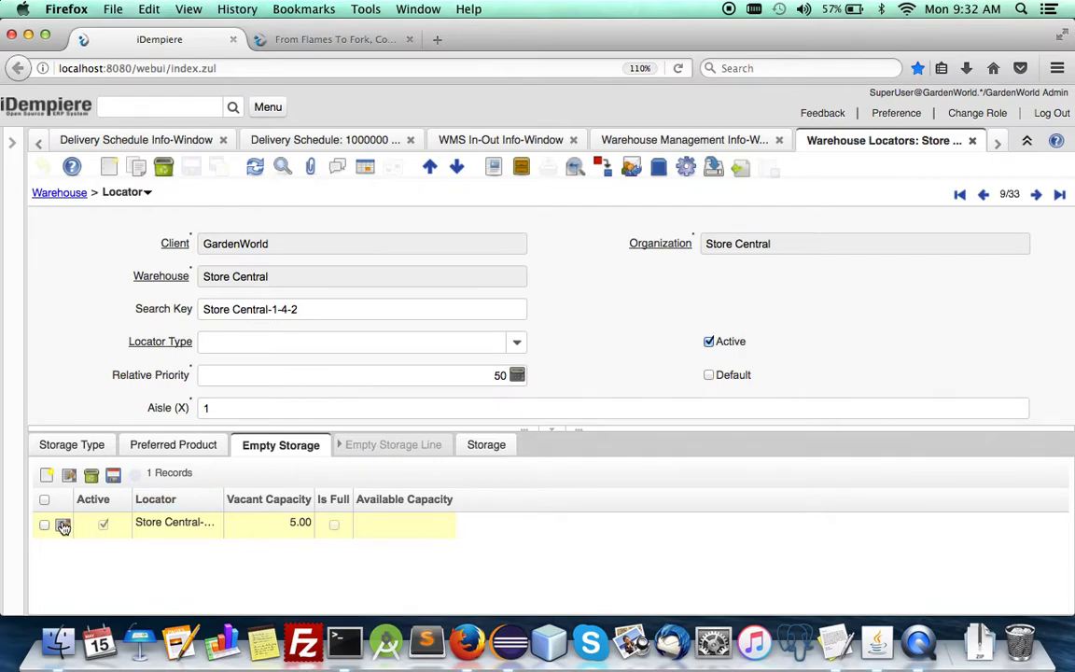
{"action": "left_click", "coordinate": [62, 527]}
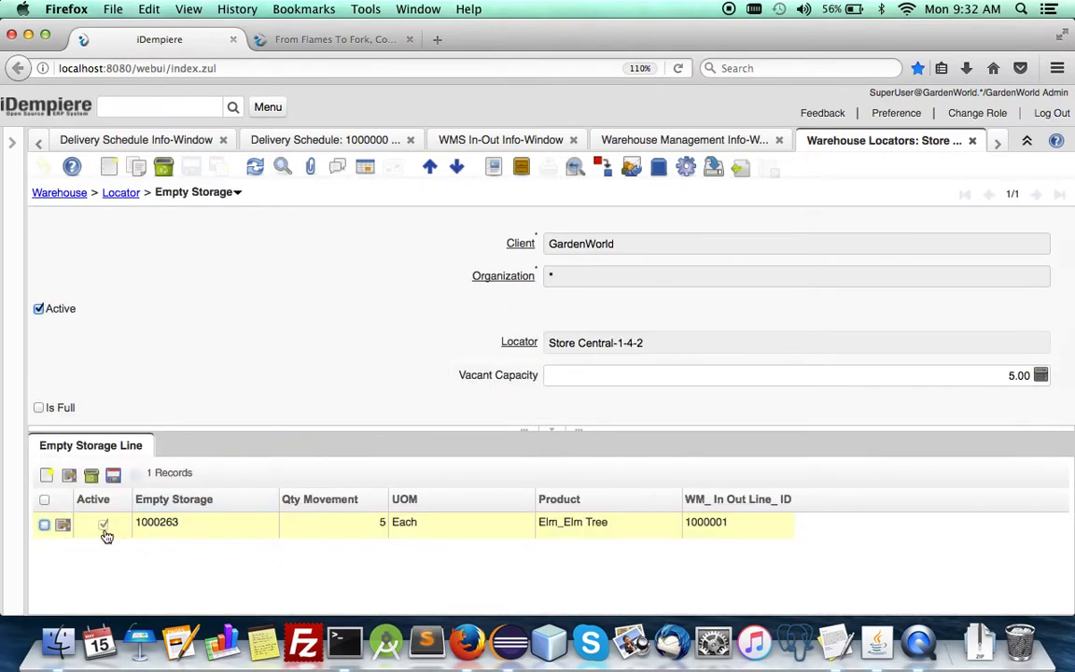
{"action": "left_click", "coordinate": [62, 524]}
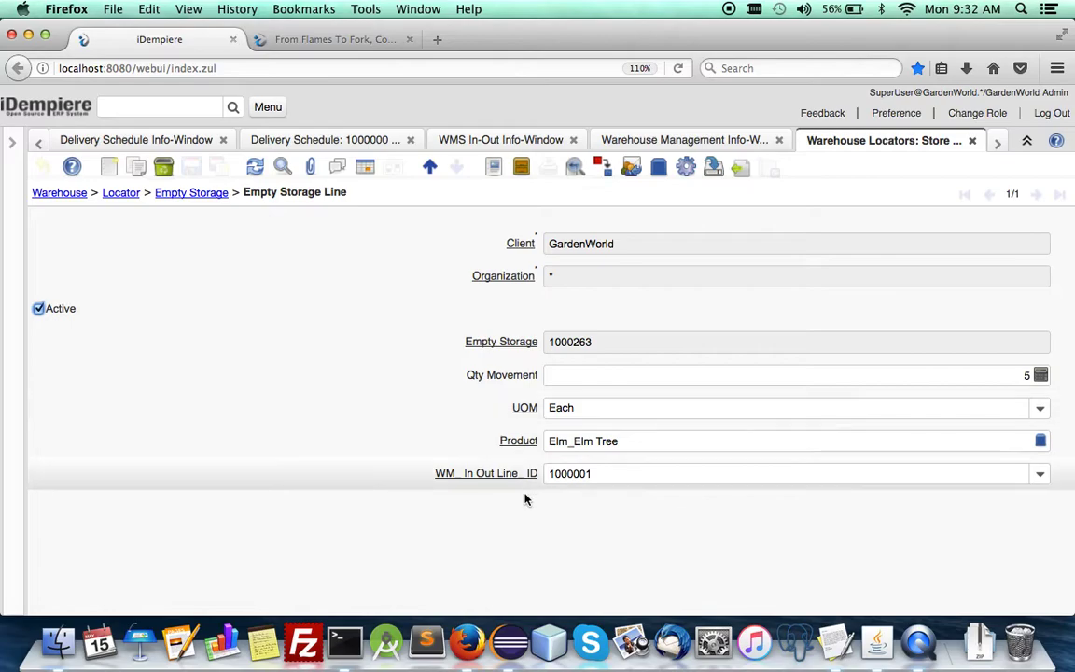
{"action": "left_click", "coordinate": [63, 194]}
{"action": "scroll", "coordinate": [368, 372], "scroll_direction": "down", "scroll_amount": 2}
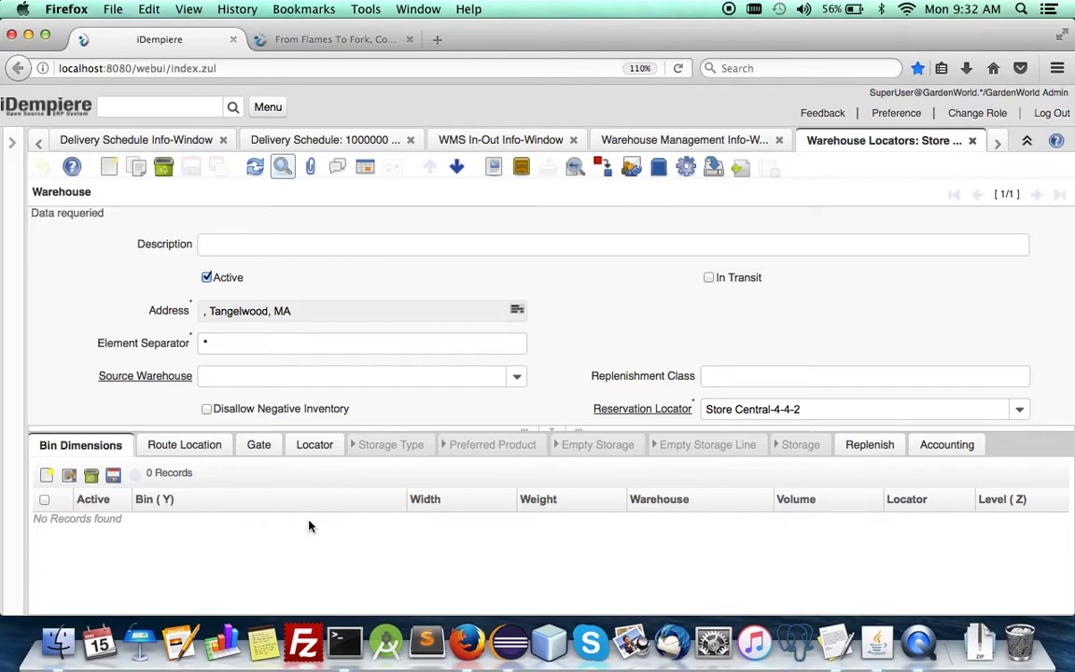
Review Store Central's route locations, gates and 33 locators, then return to the WMS In-Out Info-Window with three putaway lines.
{"action": "left_click", "coordinate": [180, 446]}
{"action": "left_click", "coordinate": [256, 446]}
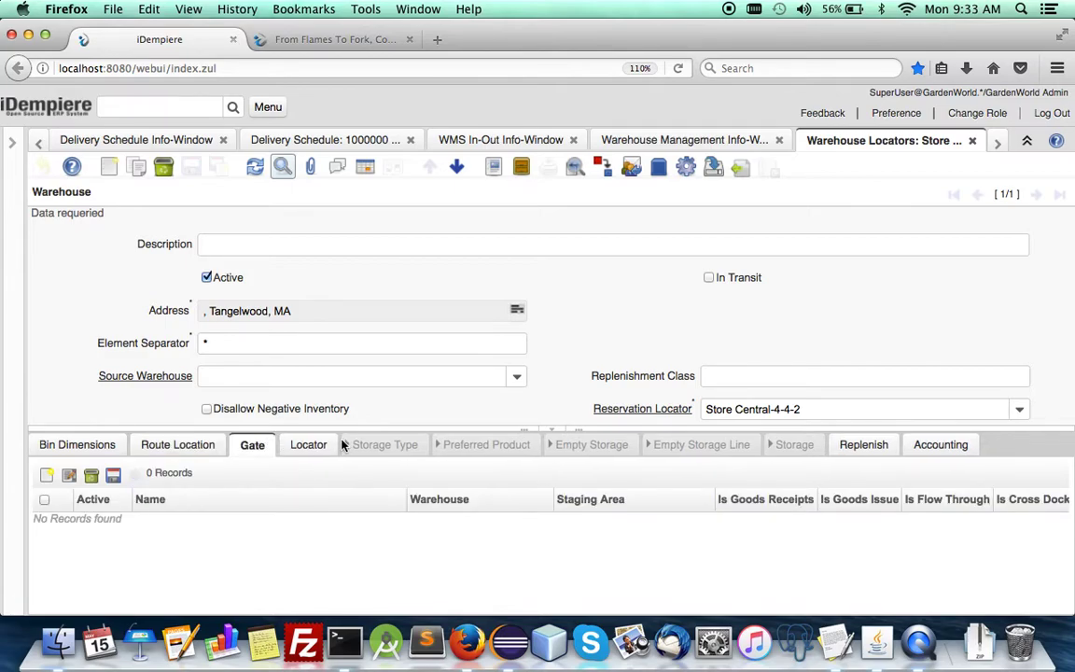
{"action": "left_click", "coordinate": [314, 451]}
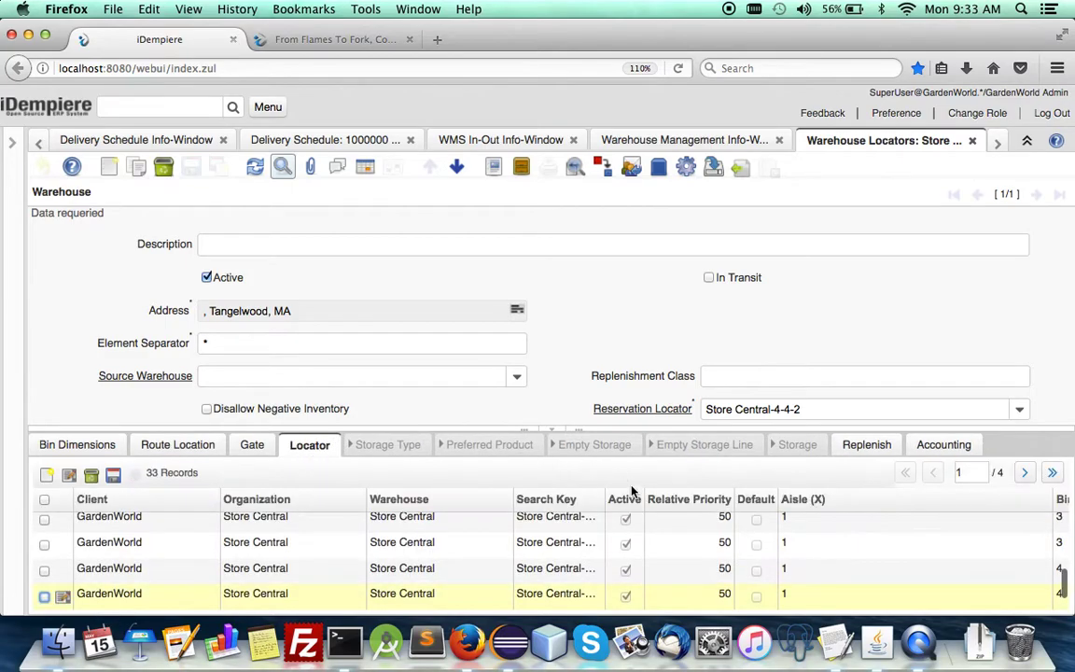
{"action": "scroll", "coordinate": [588, 577], "scroll_direction": "up", "scroll_amount": 5}
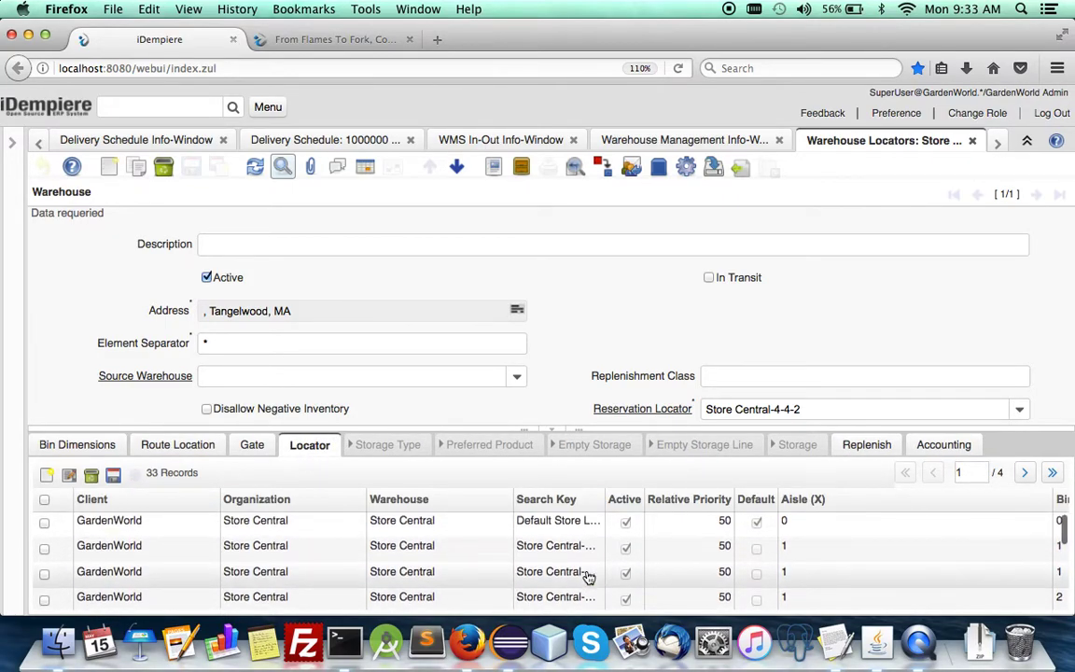
{"action": "left_click", "coordinate": [491, 140]}
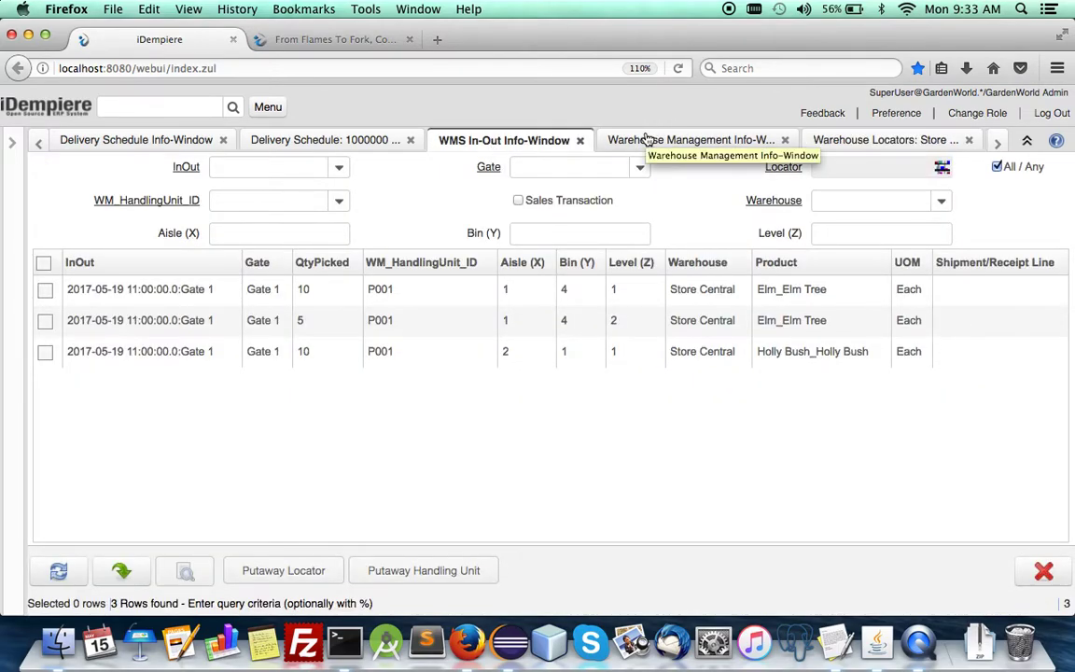